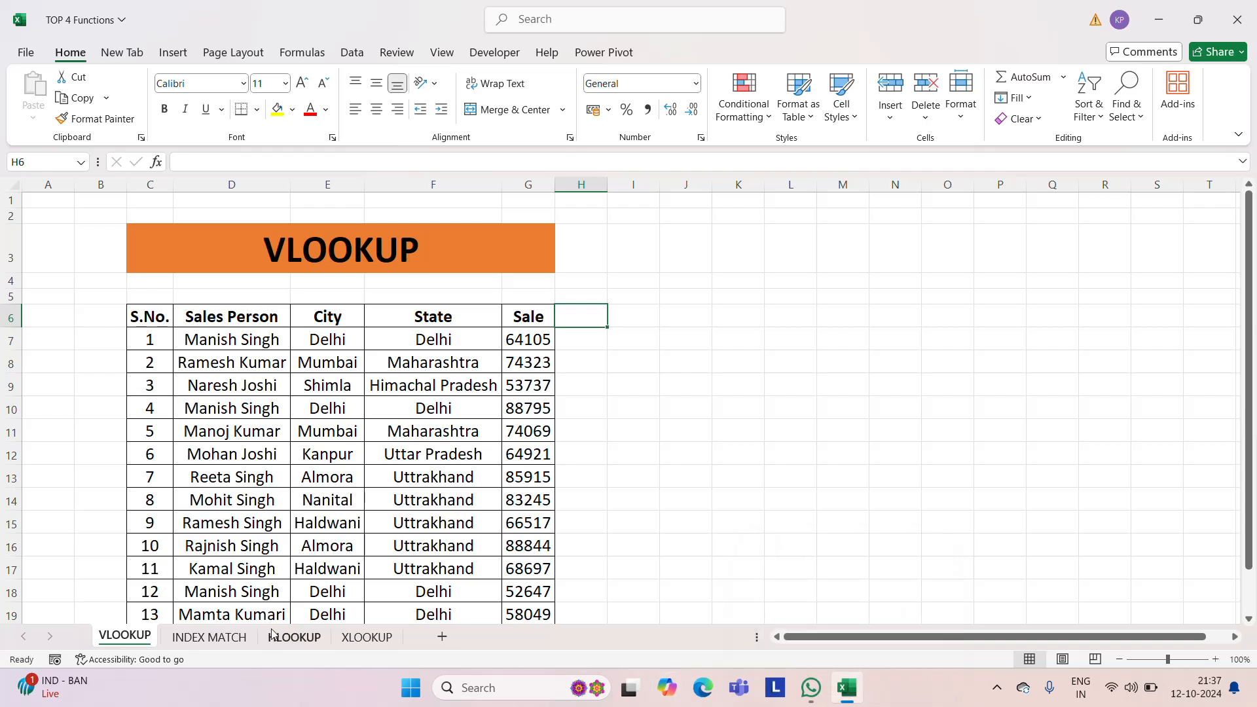
Review the sales table's column headers and the first few sales person entries.
{"action": "left_click", "coordinate": [200, 322]}
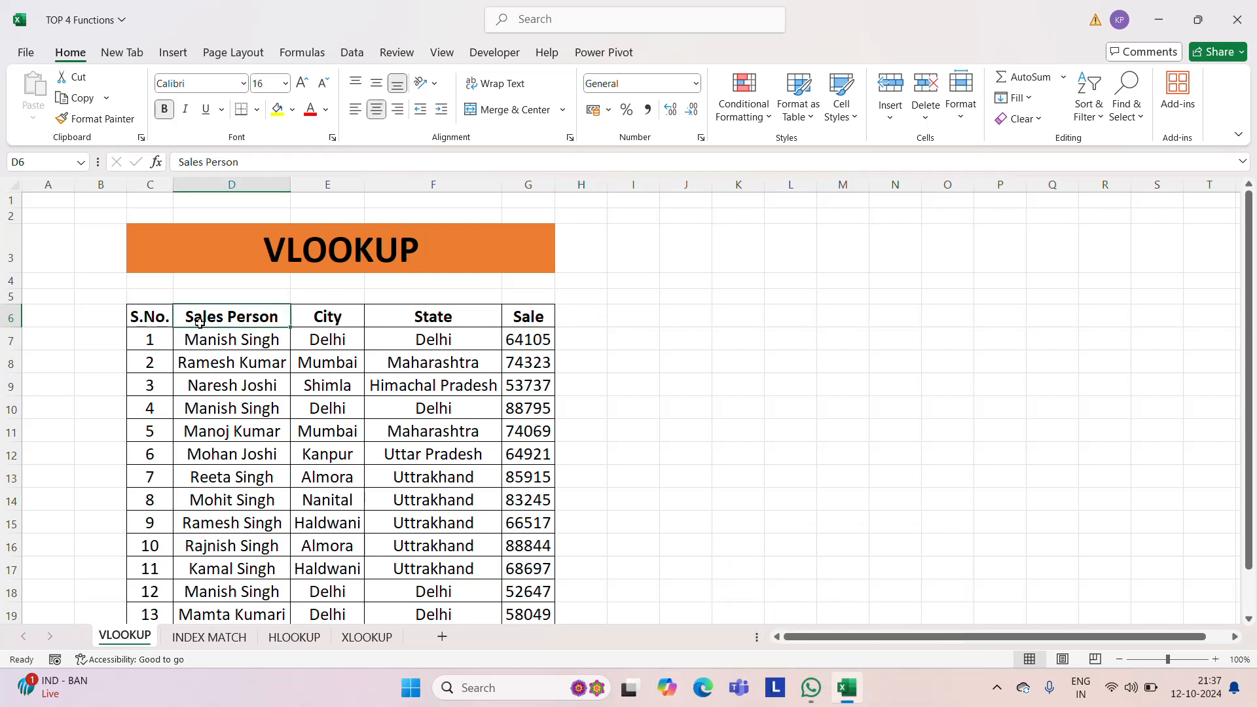
{"action": "key", "text": "Down"}
{"action": "key", "text": "Down"}
{"action": "key", "text": "Down"}
{"action": "key", "text": "Down"}
{"action": "key", "text": "Up"}
{"action": "key", "text": "Up"}
{"action": "key", "text": "Up"}
{"action": "key", "text": "Up"}
{"action": "key", "text": "Left"}
{"action": "key", "text": "Right"}
{"action": "left_click", "coordinate": [337, 312]}
{"action": "left_click", "coordinate": [430, 317]}
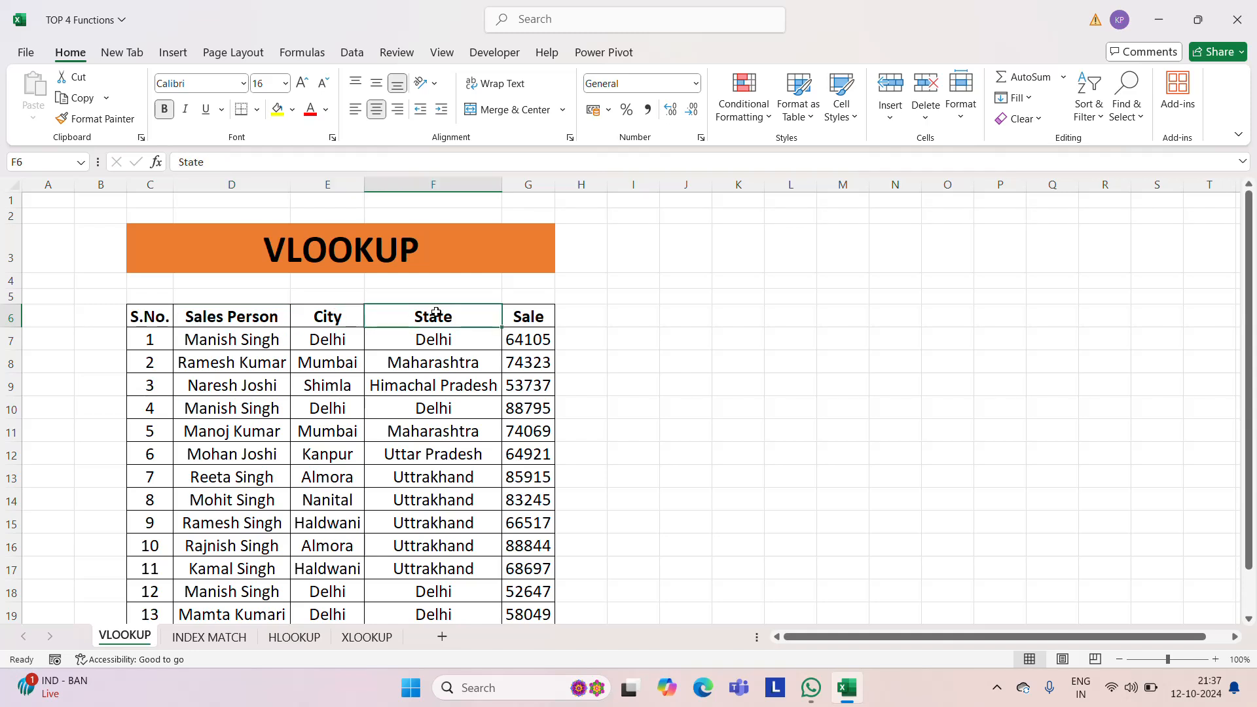
{"action": "left_click", "coordinate": [532, 316]}
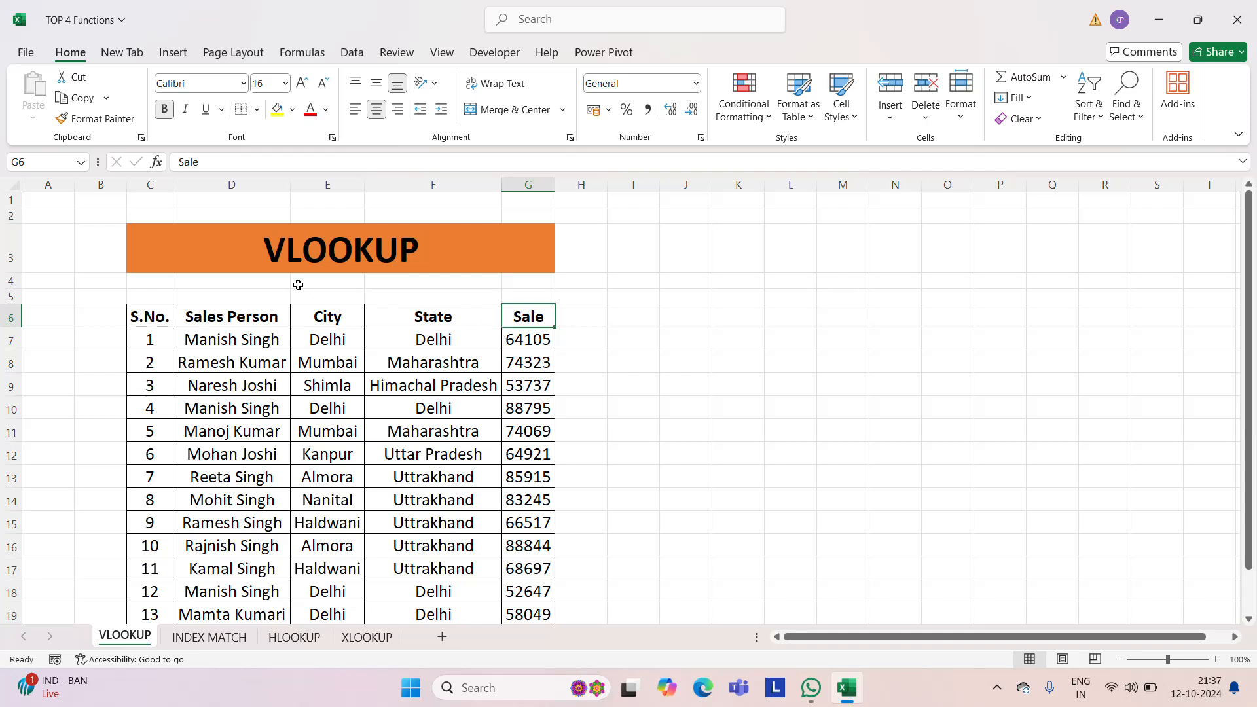
Copy the Sales Person column with its header from D6:D20 to J6 and autofit column J.
{"action": "left_click", "coordinate": [232, 310]}
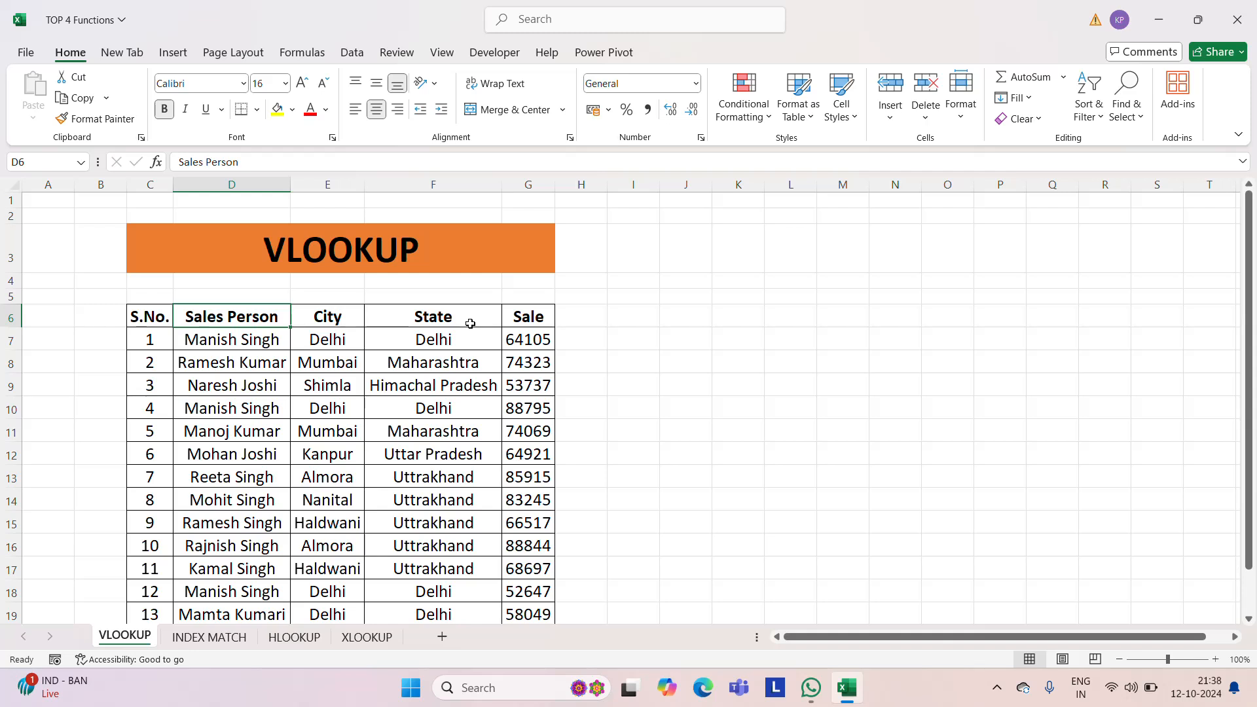
{"action": "key", "text": "ctrl+shift+Down"}
{"action": "key", "text": "ctrl+c"}
{"action": "key", "text": "Right"}
{"action": "key", "text": "Right"}
{"action": "key", "text": "Right"}
{"action": "key", "text": "Right"}
{"action": "key", "text": "Right"}
{"action": "key", "text": "Right"}
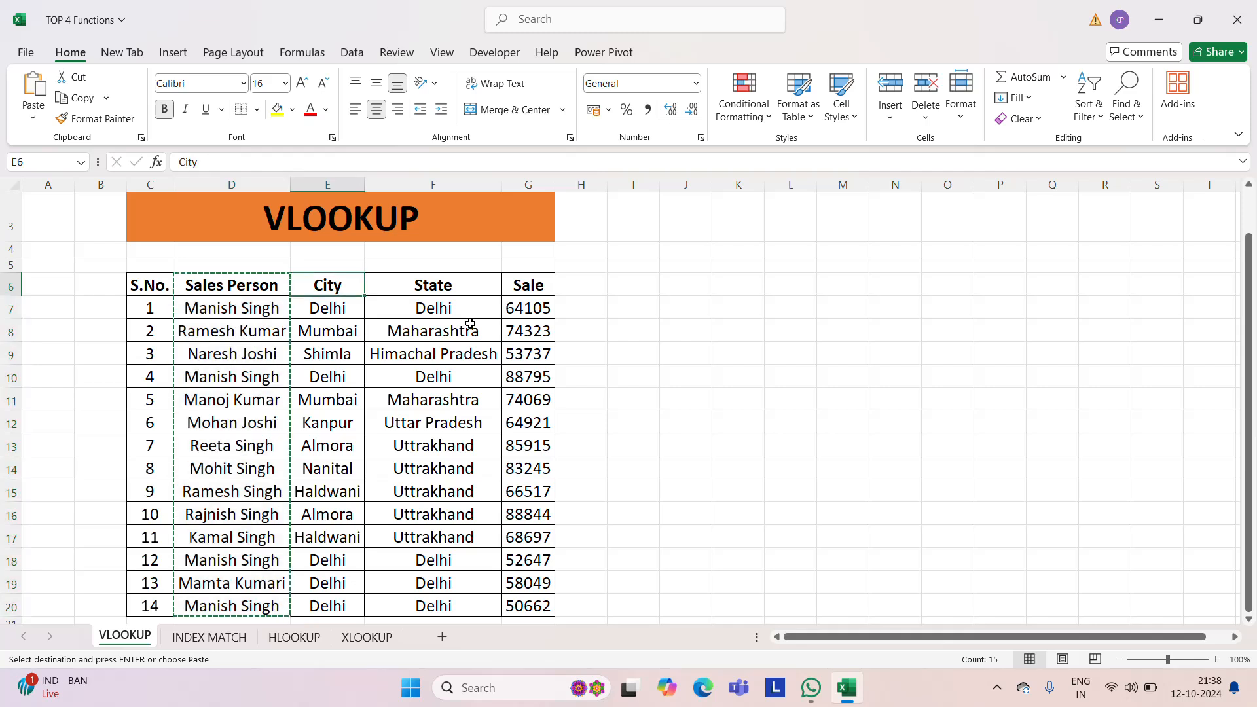
{"action": "key", "text": "ctrl+v"}
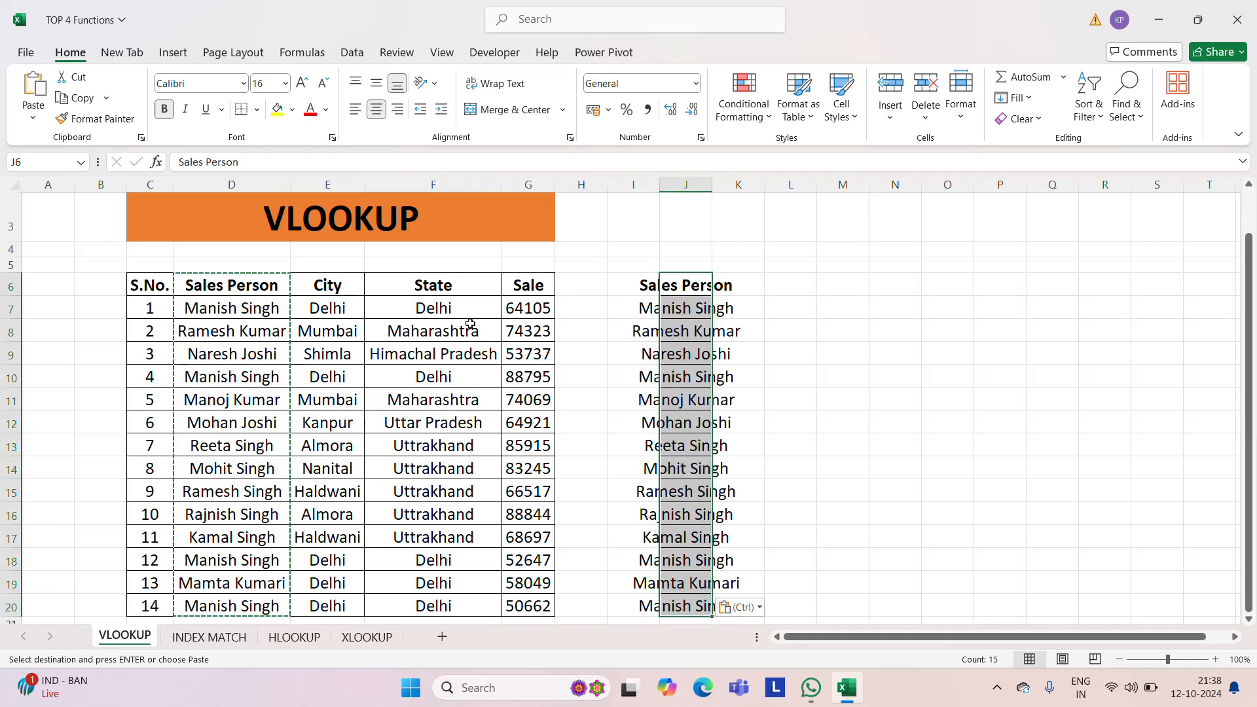
{"action": "key", "text": "Escape"}
{"action": "double_click", "coordinate": [713, 185]}
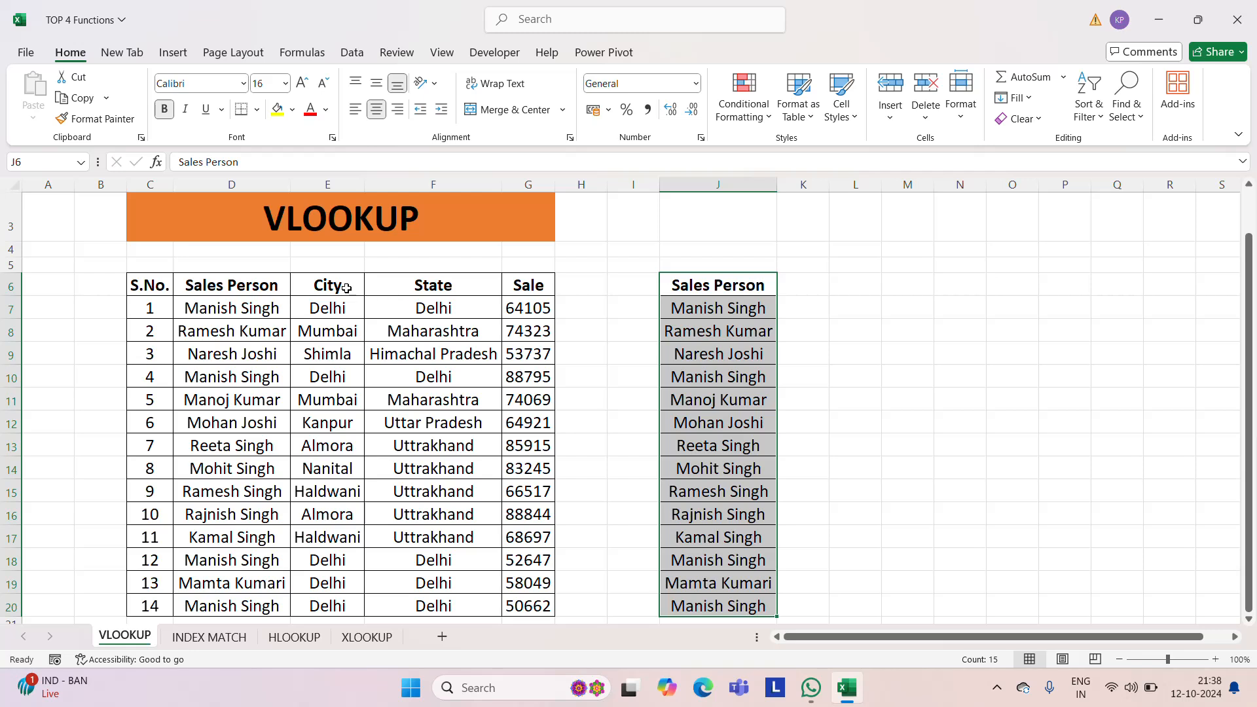
Copy the City header from E6 to K6, beside the copied Sales Person column.
{"action": "left_click", "coordinate": [804, 290]}
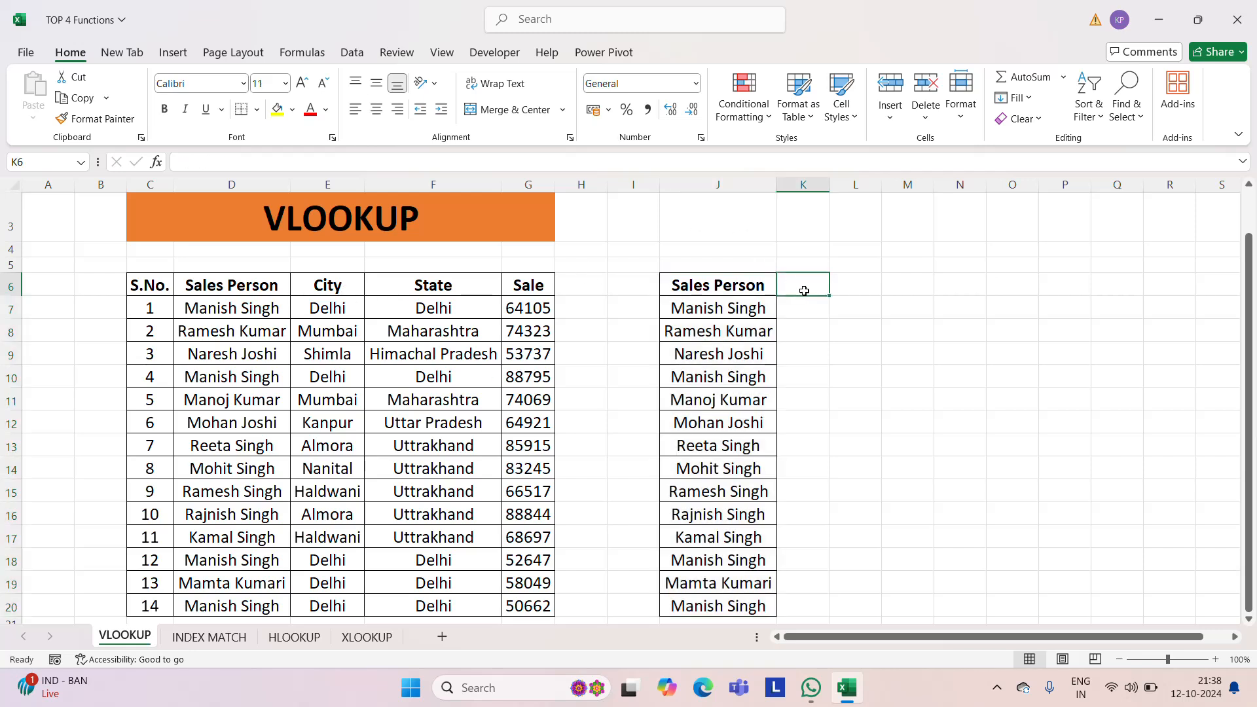
{"action": "key", "text": "Left"}
{"action": "key", "text": "Left"}
{"action": "key", "text": "Left"}
{"action": "key", "text": "Left"}
{"action": "key", "text": "Left"}
{"action": "key", "text": "Left"}
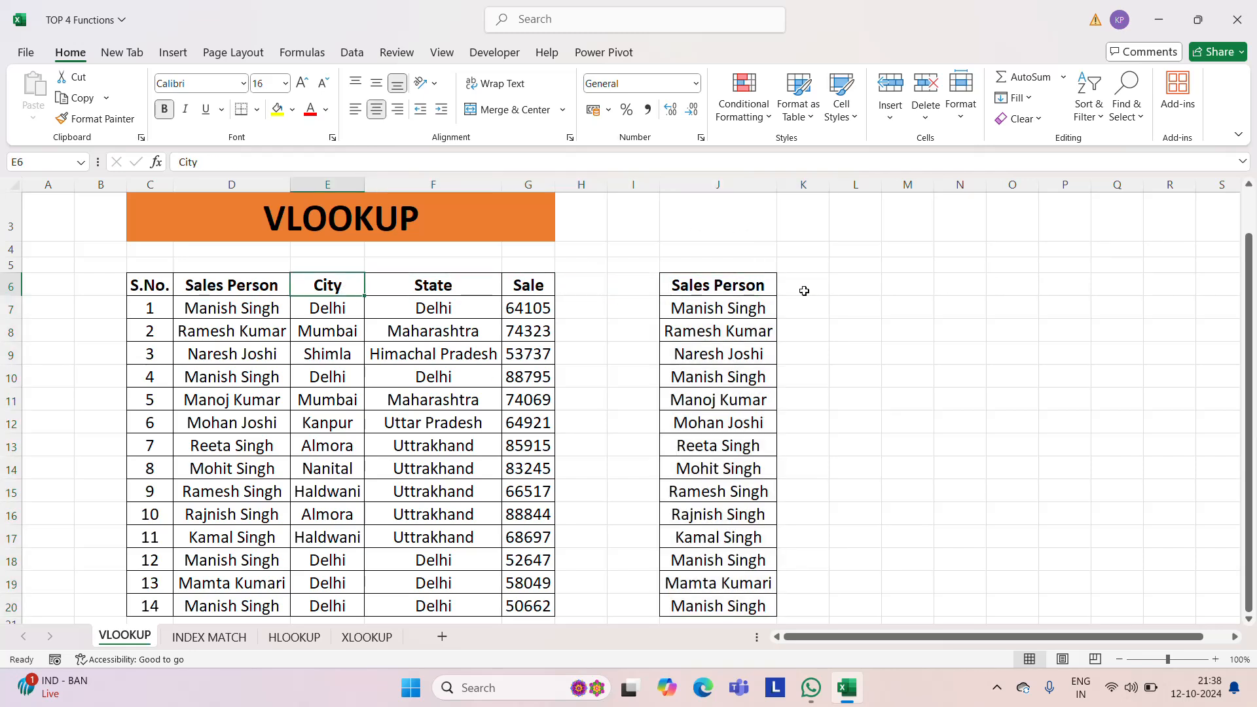
{"action": "key", "text": "ctrl+c"}
{"action": "key", "text": "Right"}
{"action": "key", "text": "Right"}
{"action": "key", "text": "Right"}
{"action": "key", "text": "Right"}
{"action": "key", "text": "Right"}
{"action": "left_click", "coordinate": [804, 291]}
{"action": "key", "text": "ctrl+v"}
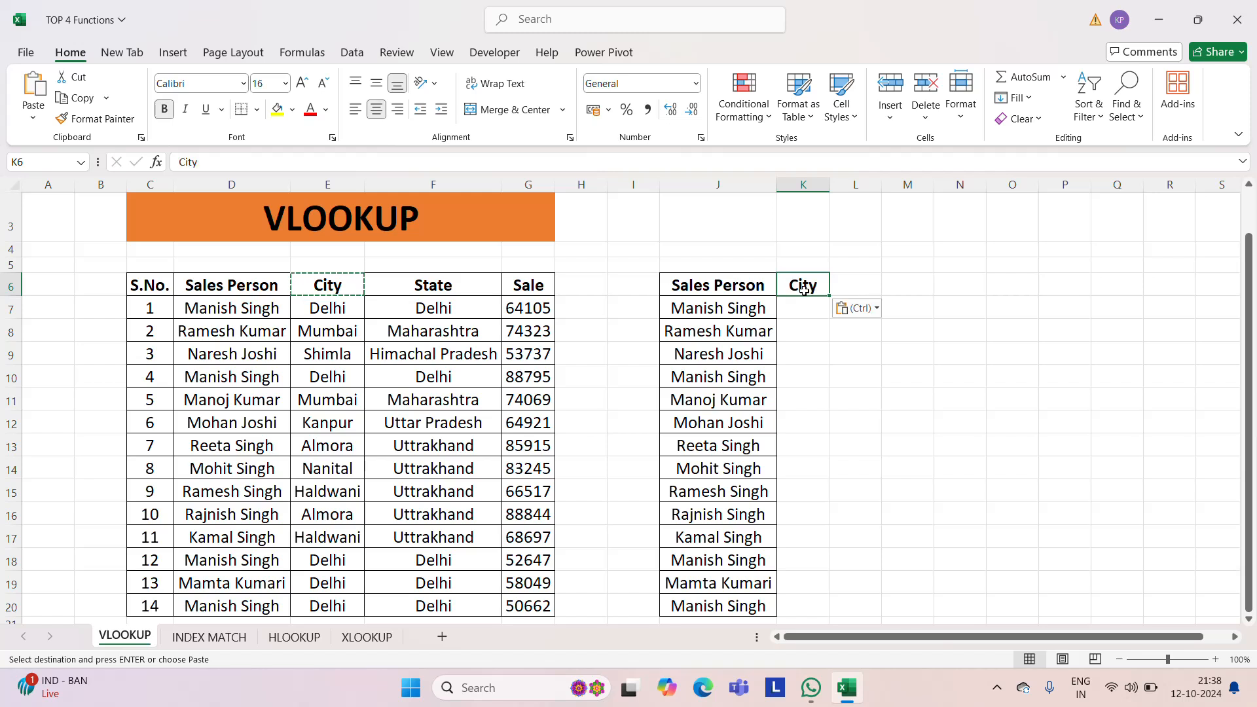
{"action": "key", "text": "Escape"}
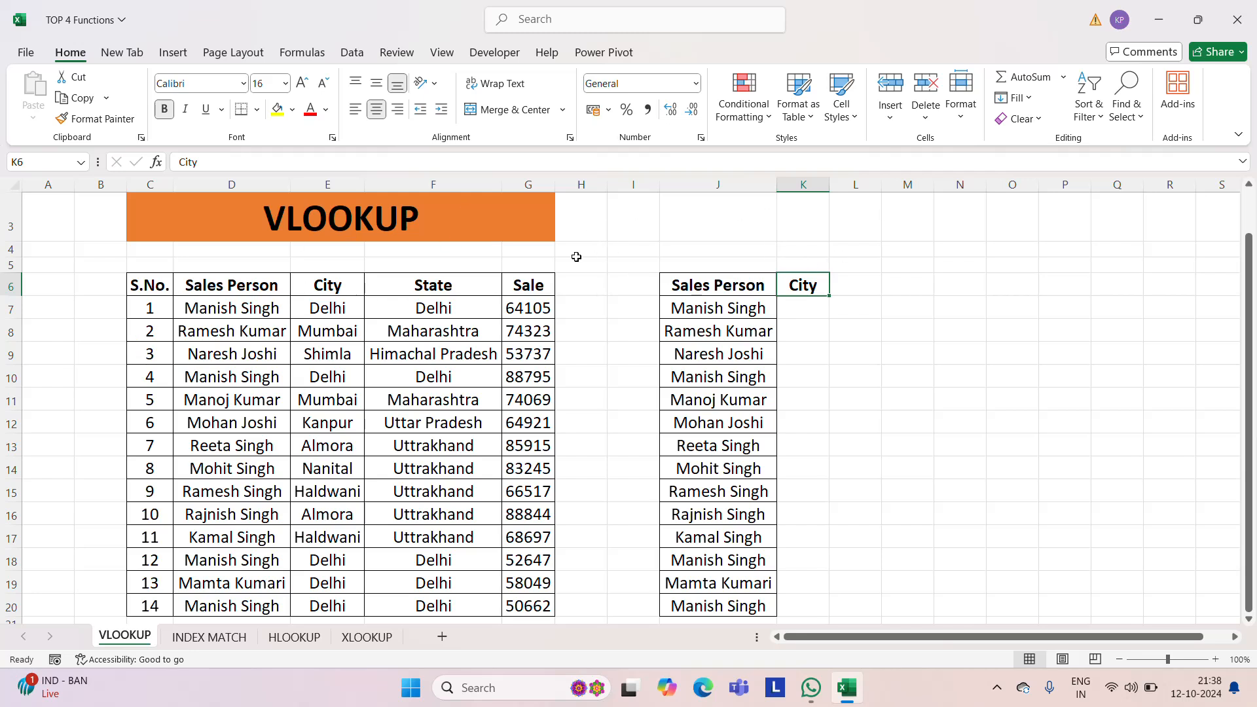
Try an approximate-match lookup over the whole table by entering =VLOOKUP(J7,C6:G20,2,TRUE) in K7.
{"action": "key", "text": "Return"}
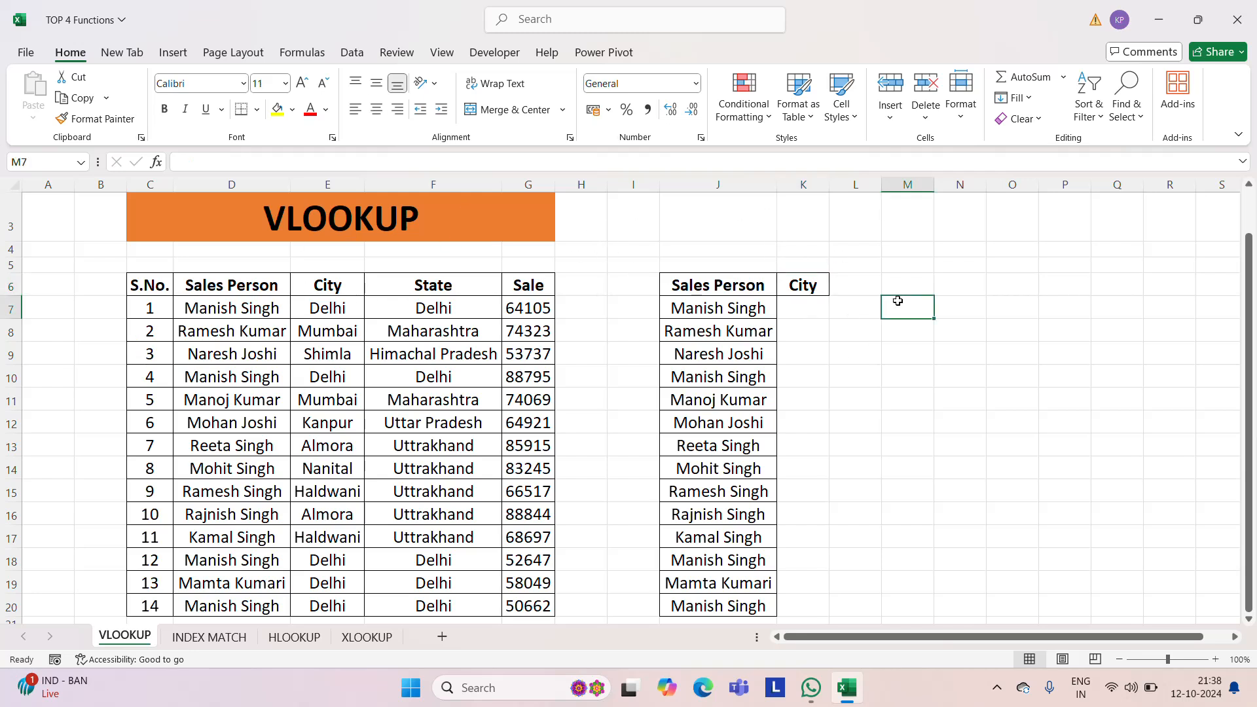
{"action": "type", "text": "=vl"}
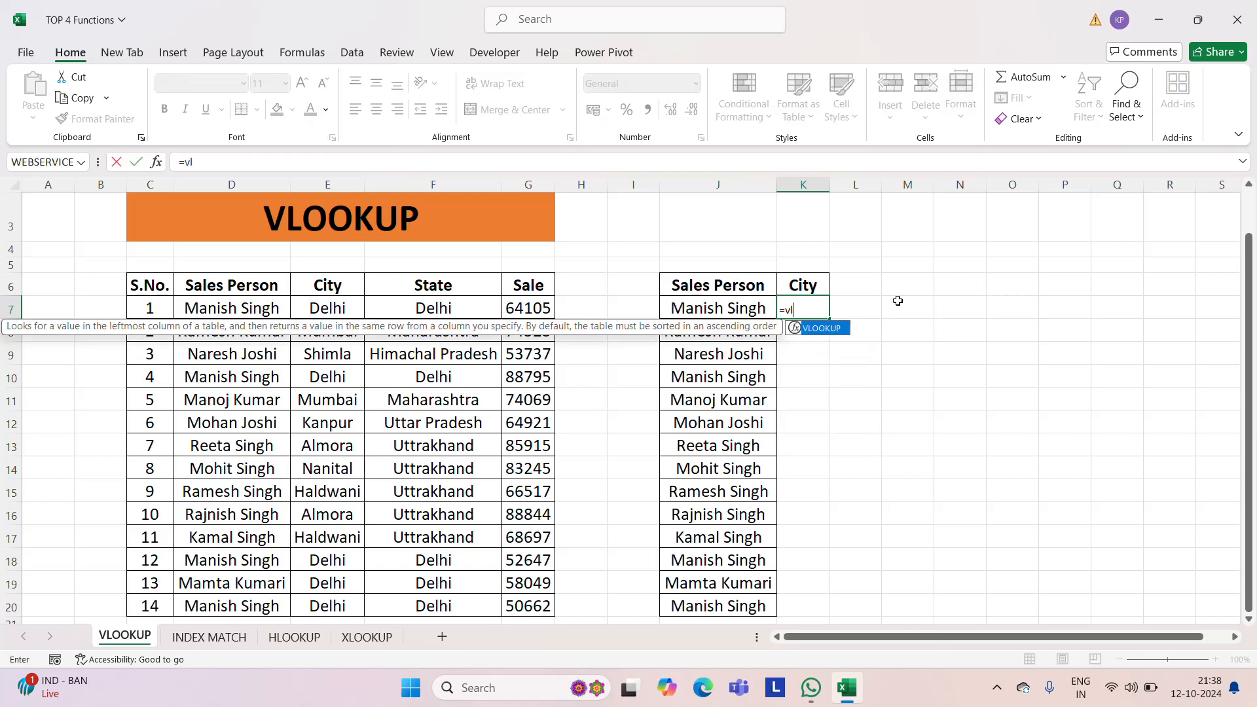
{"action": "key", "text": "Tab"}
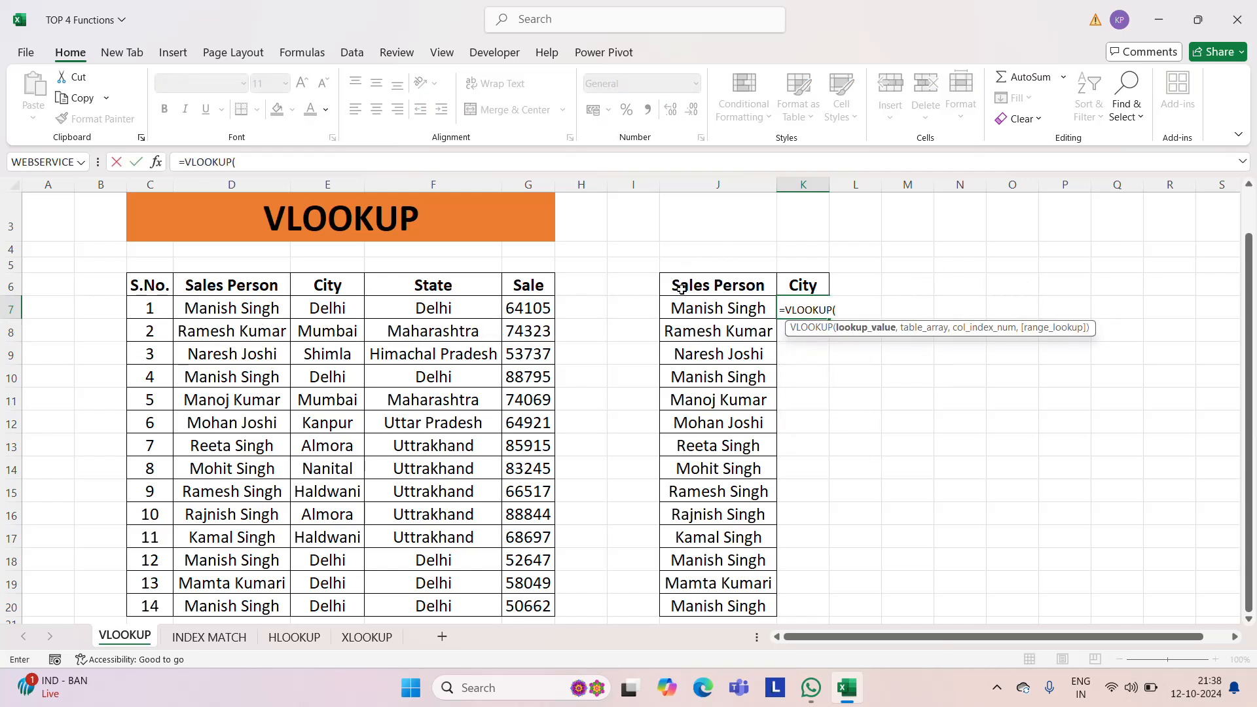
{"action": "left_click", "coordinate": [721, 309]}
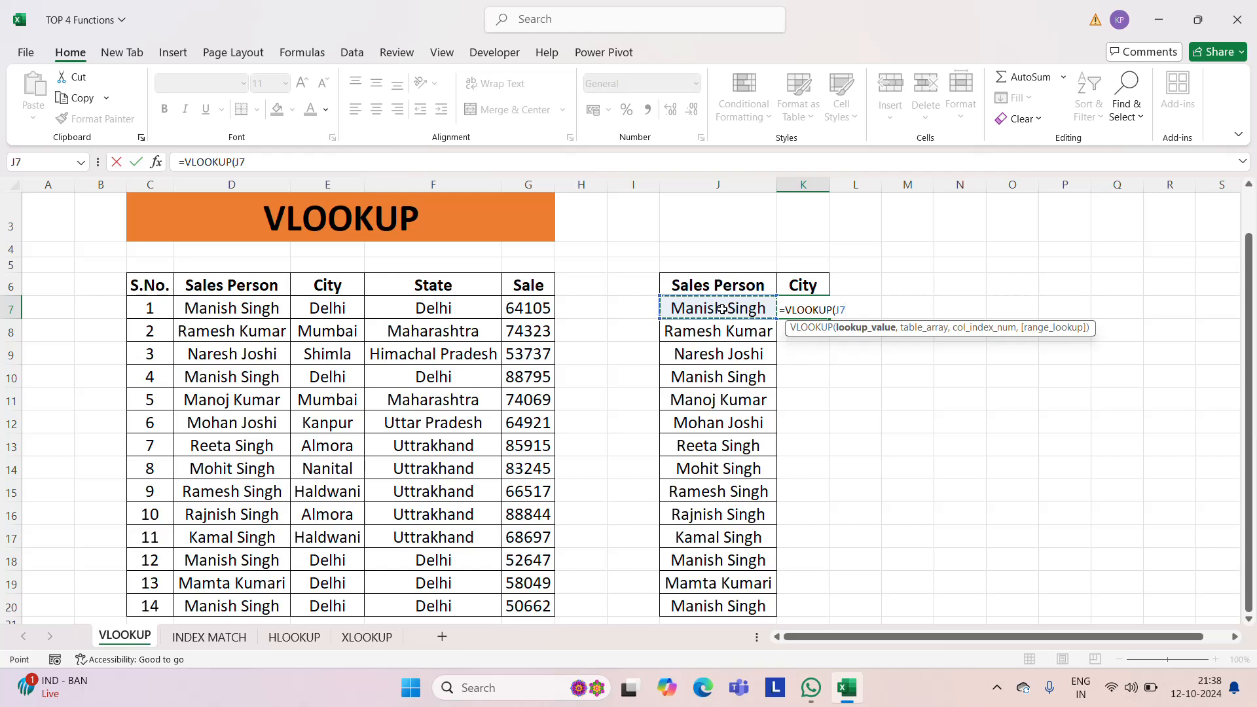
{"action": "type", "text": ","}
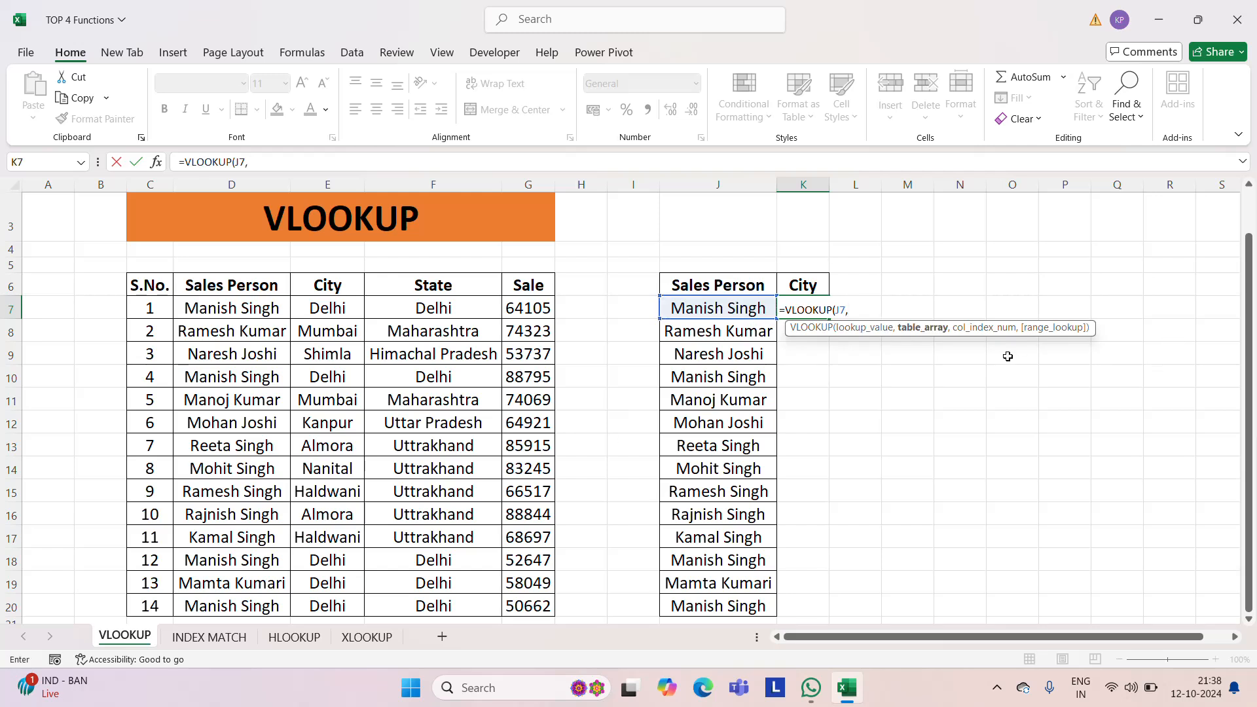
{"action": "left_click_drag", "start_coordinate": [150, 285], "coordinate": [194, 289]}
{"action": "key", "text": "ctrl+shift+Right"}
{"action": "key", "text": "ctrl+shift+Down"}
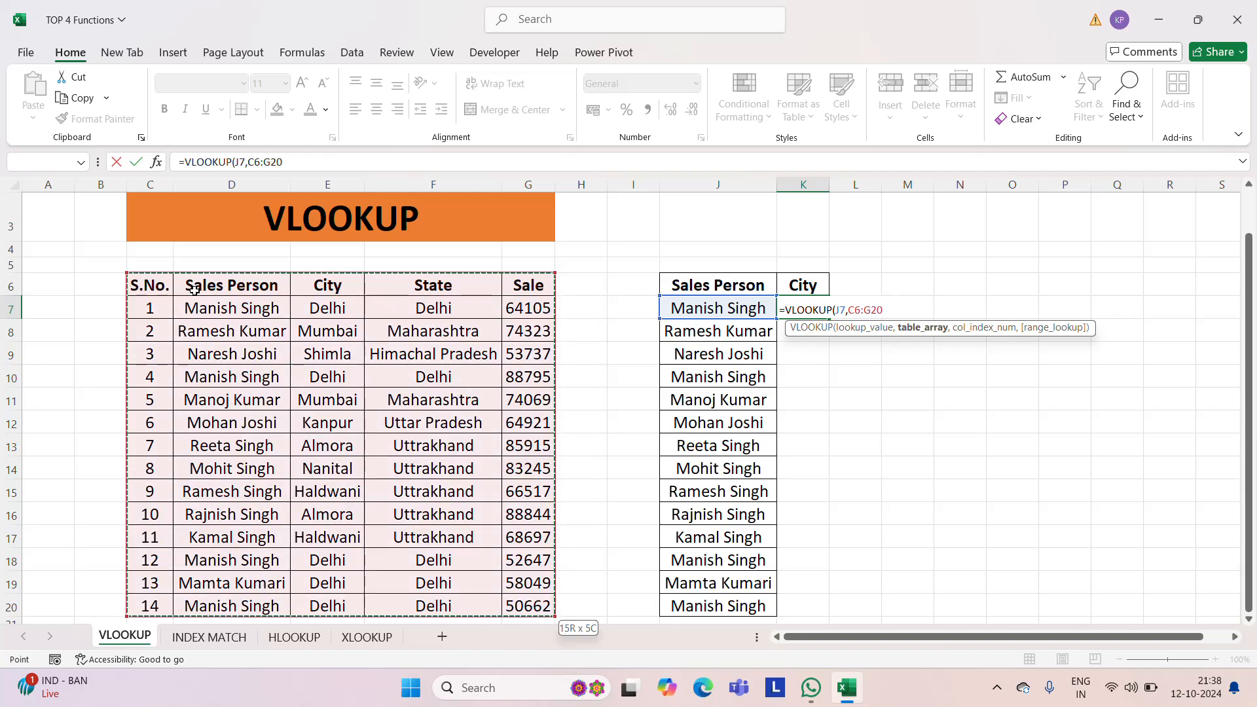
{"action": "type", "text": ",2"}
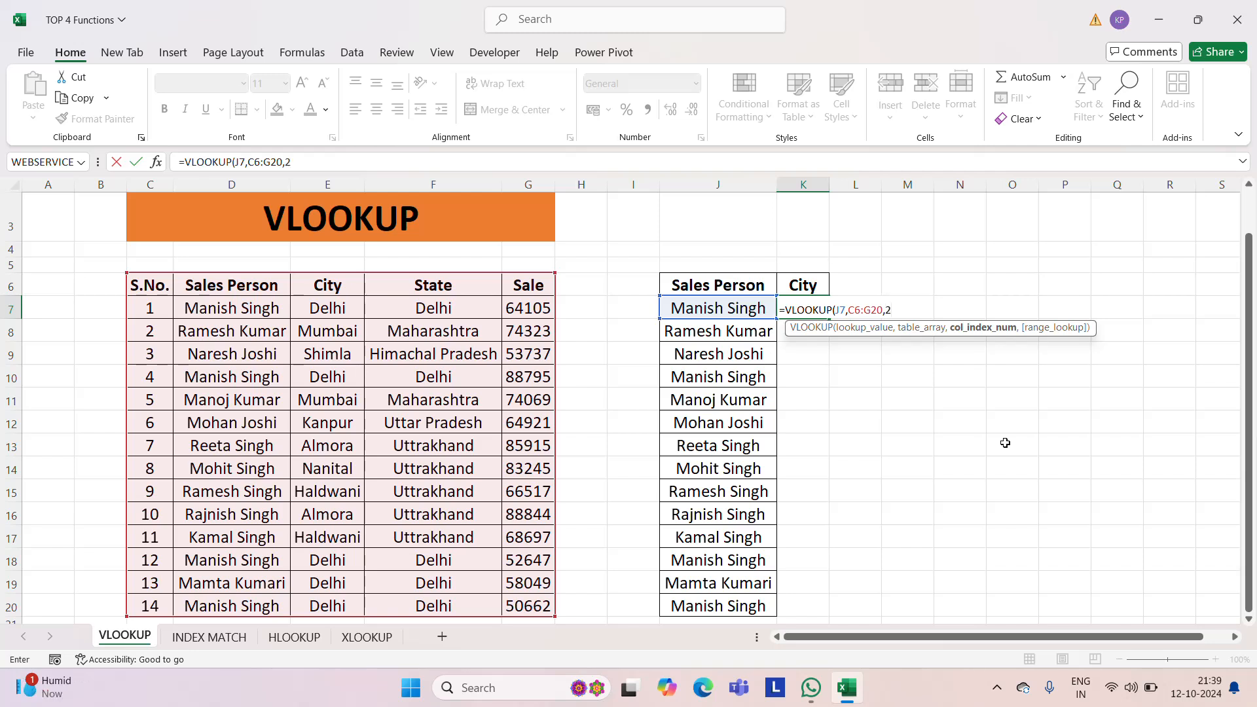
{"action": "type", "text": ","}
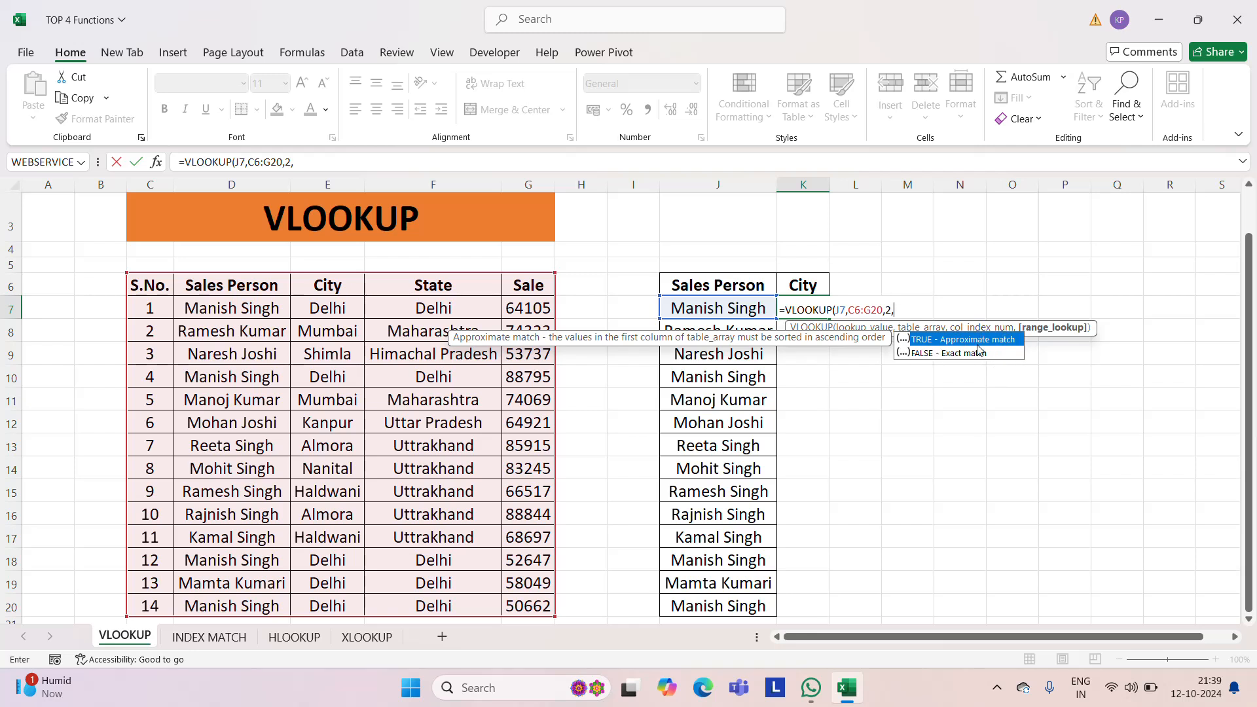
{"action": "type", "text": "tru"}
{"action": "key", "text": "Tab"}
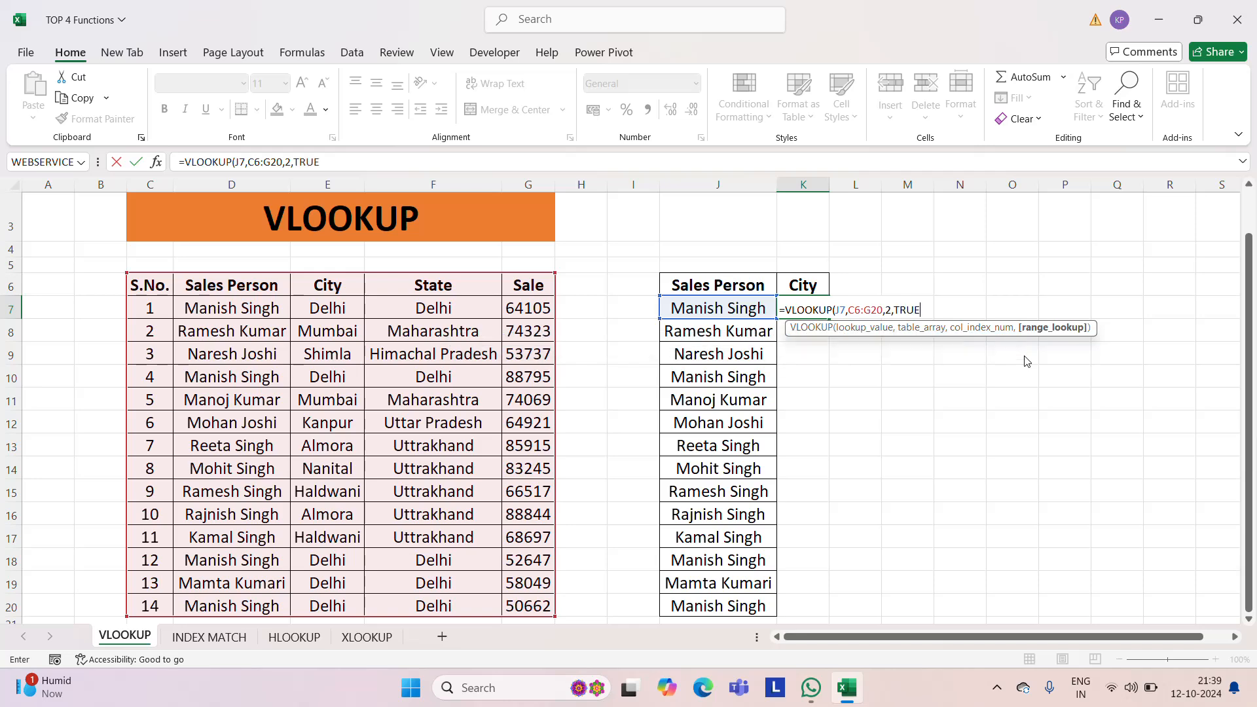
{"action": "key", "text": "Return"}
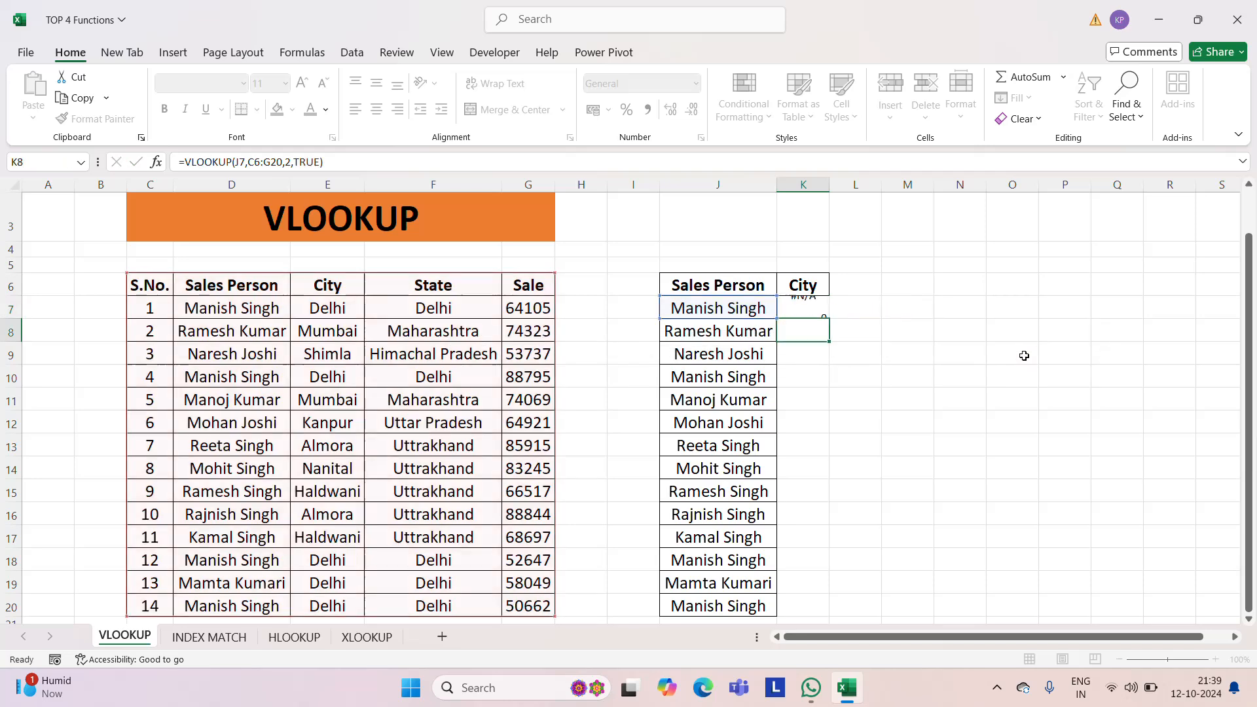
Try replacing TRUE with 0 as the range lookup argument of the K7 formula, and clear the cell.
{"action": "key", "text": "Up"}
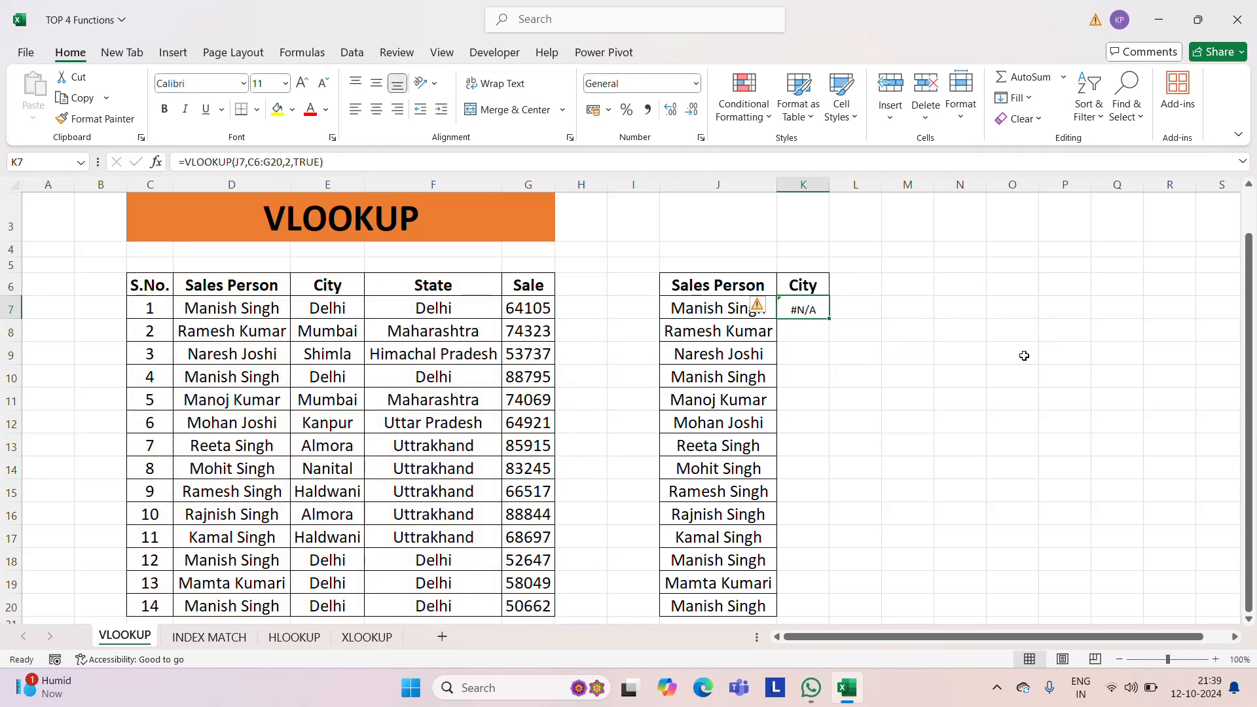
{"action": "key", "text": "F2"}
{"action": "key", "text": "Left"}
{"action": "key", "text": "Left"}
{"action": "key", "text": "Left"}
{"action": "key", "text": "Left"}
{"action": "key", "text": "Left"}
{"action": "key", "text": "shift+Right"}
{"action": "key", "text": "shift+Right"}
{"action": "key", "text": "shift+Right"}
{"action": "key", "text": "shift+Right"}
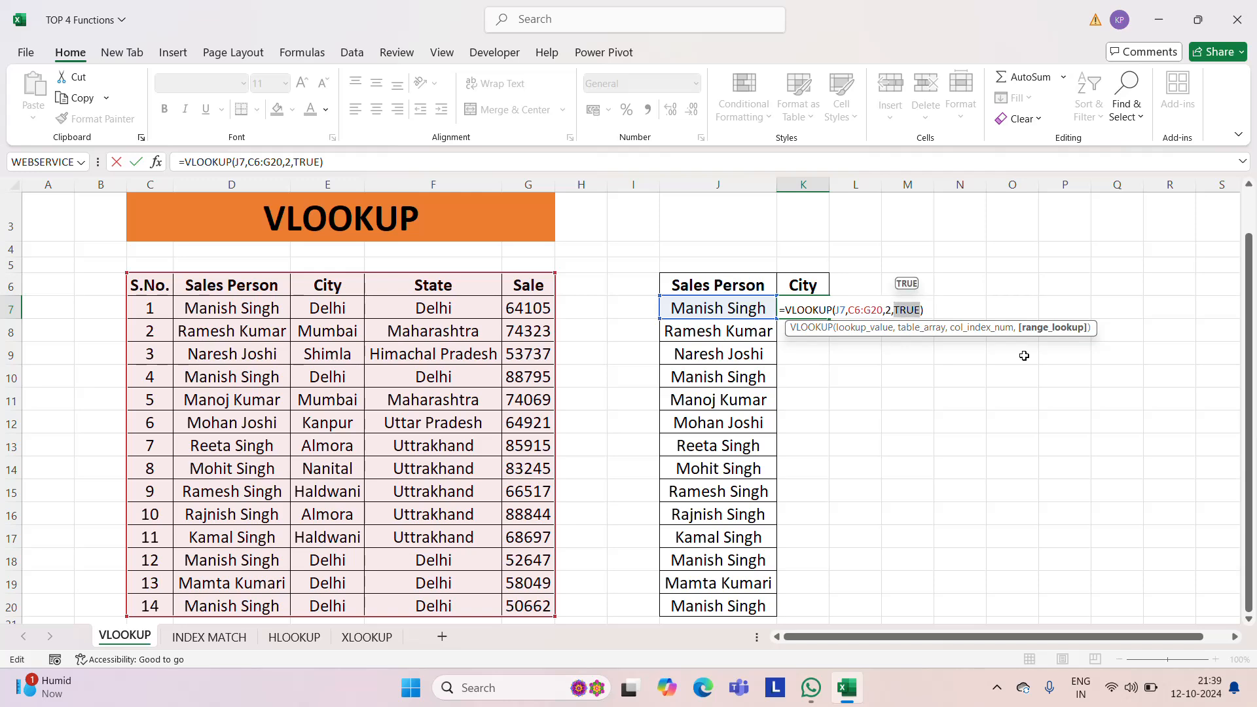
{"action": "type", "text": "0"}
{"action": "key", "text": "ctrl+Return"}
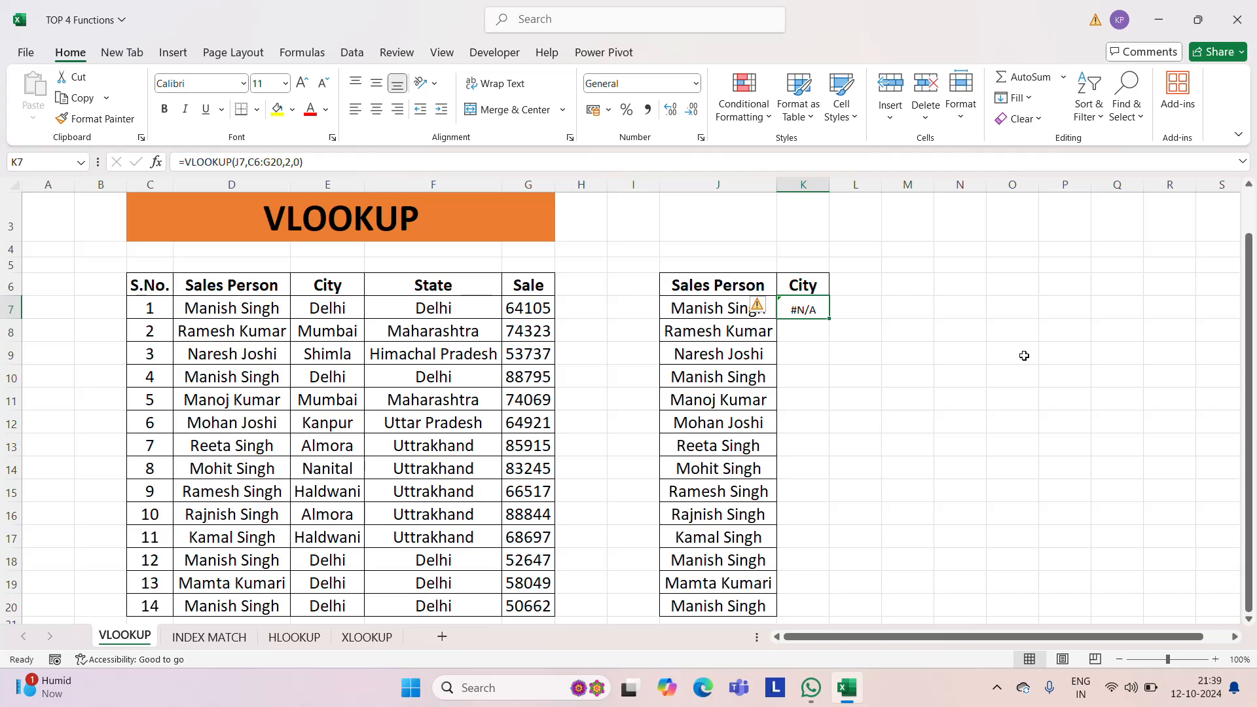
{"action": "key", "text": "Delete"}
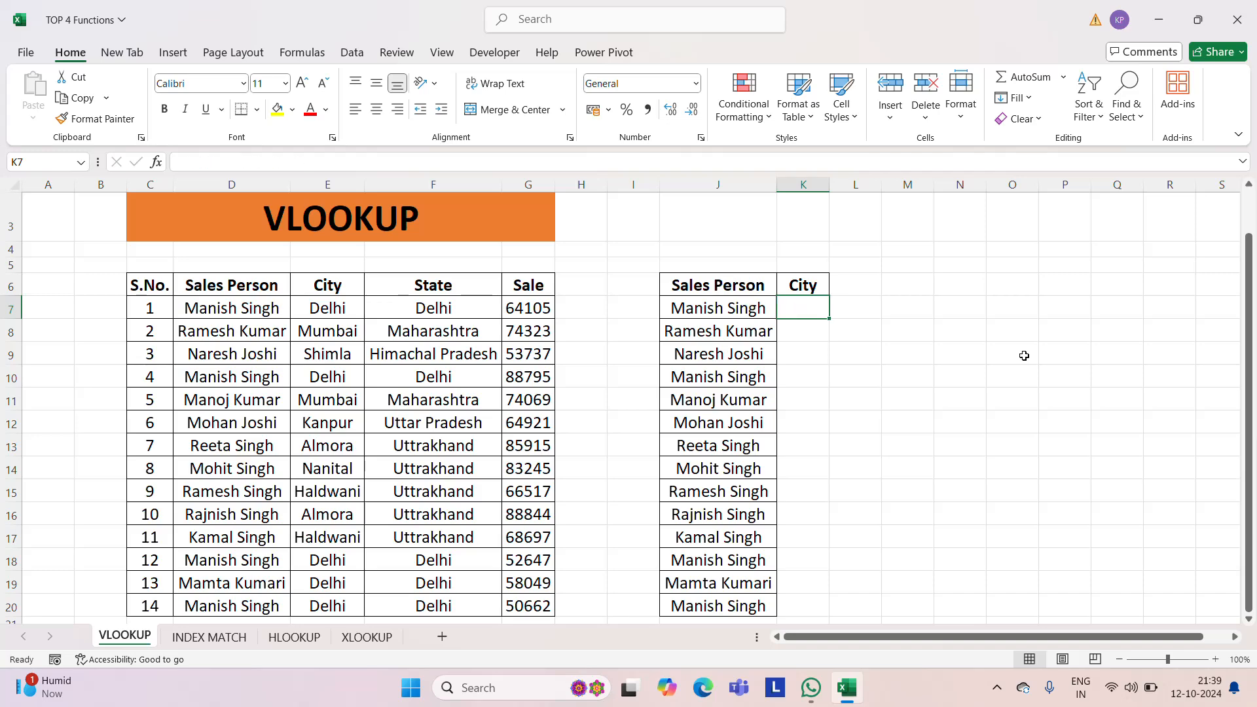
Enter the exact-match formula =VLOOKUP(J7,D7:E20,2,0) in K7 to look up the sales person's city.
{"action": "type", "text": "=vl"}
{"action": "key", "text": "Tab"}
{"action": "key", "text": "Left"}
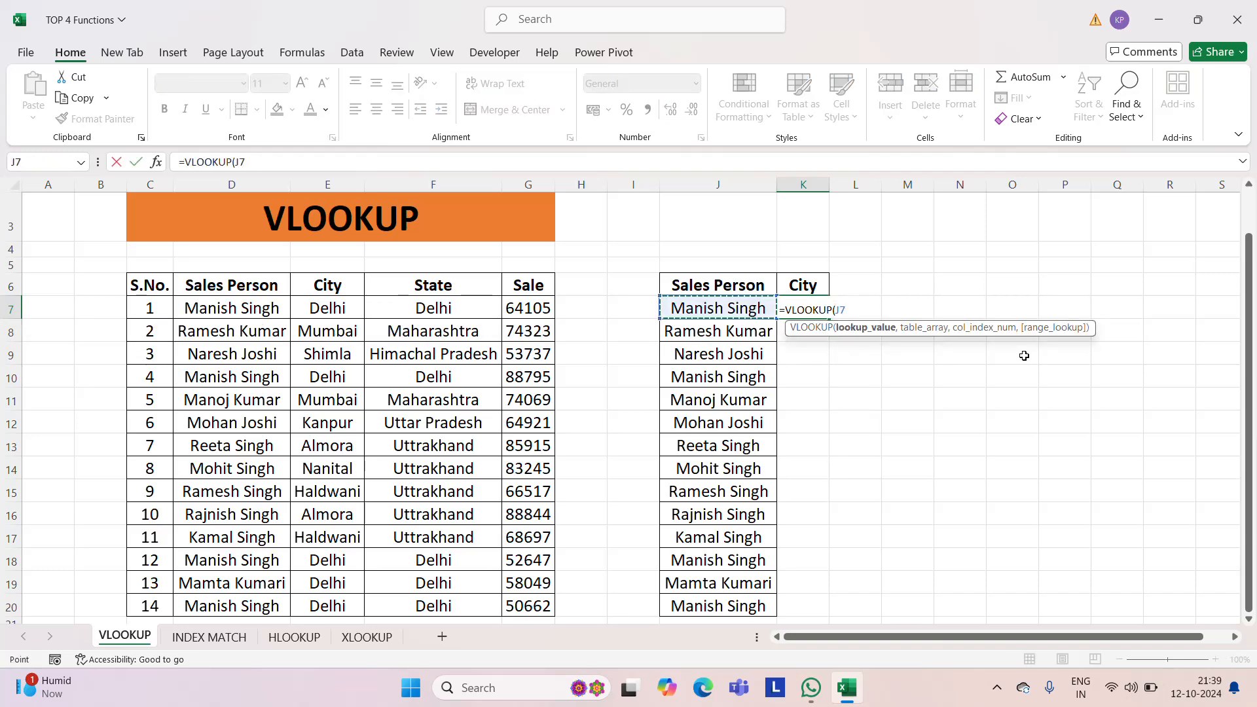
{"action": "type", "text": ","}
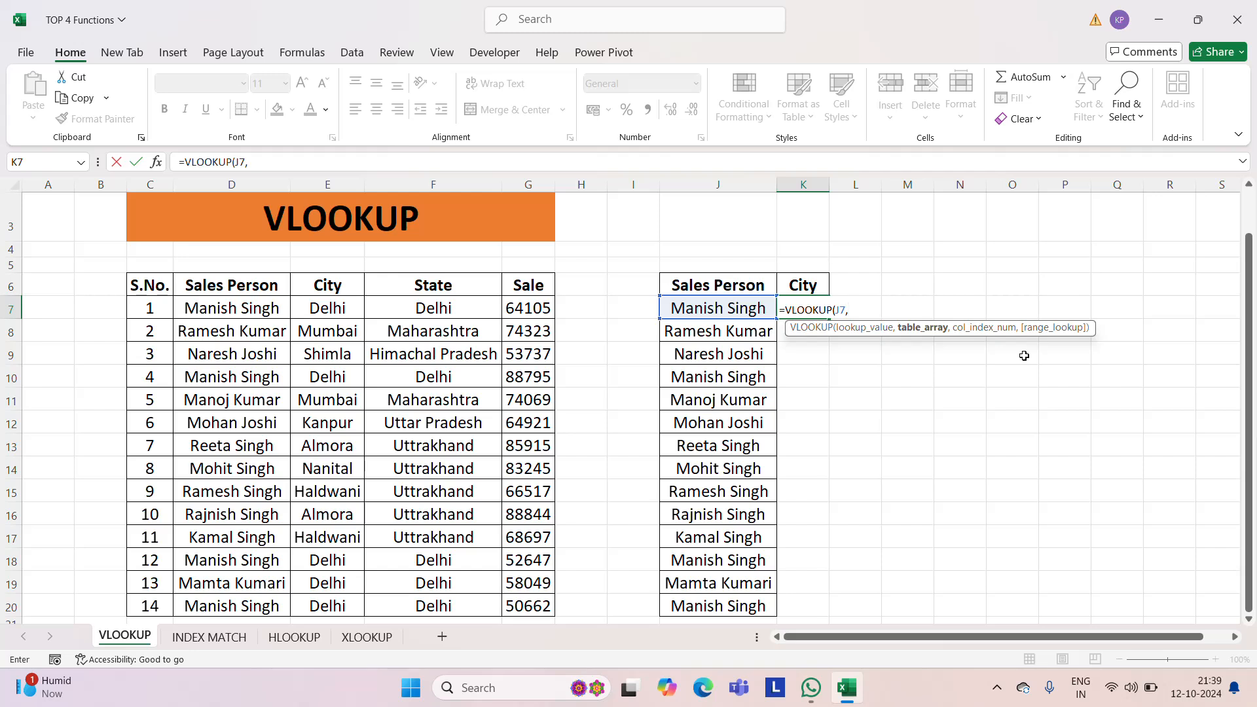
{"action": "key", "text": "Left"}
{"action": "key", "text": "Left"}
{"action": "key", "text": "Left"}
{"action": "key", "text": "Left"}
{"action": "key", "text": "Left"}
{"action": "key", "text": "Left"}
{"action": "key", "text": "Left"}
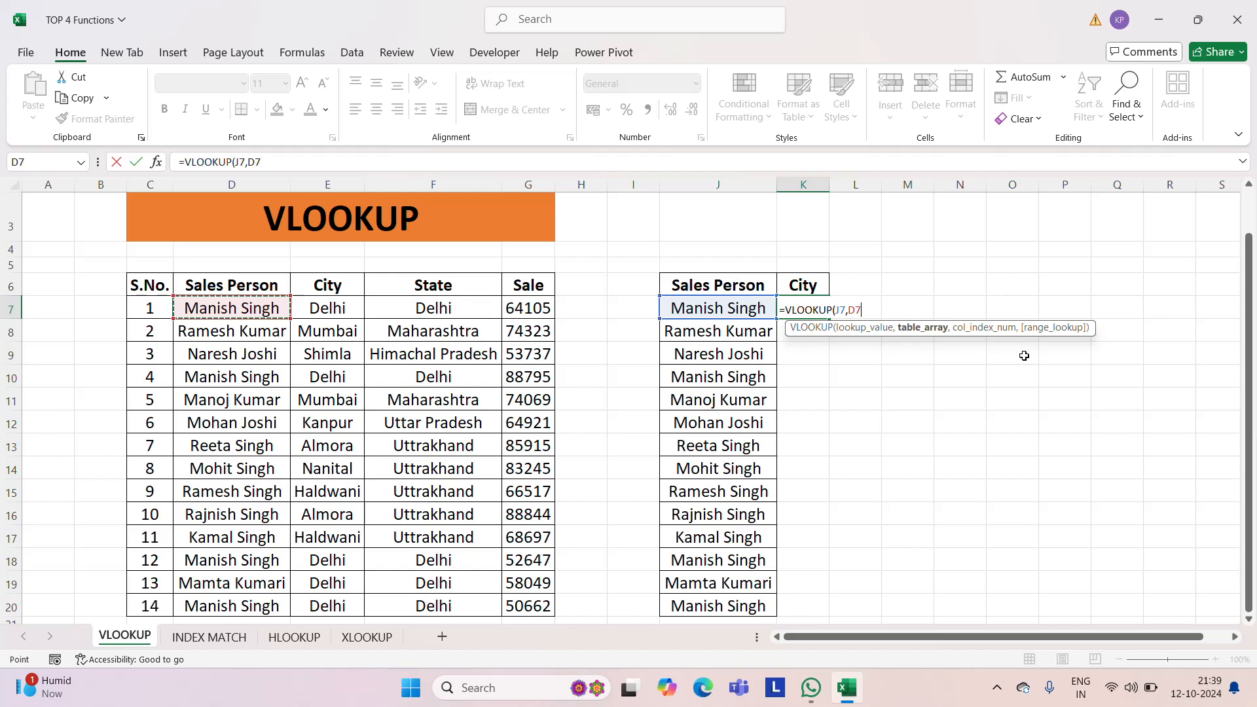
{"action": "key", "text": "shift+Right"}
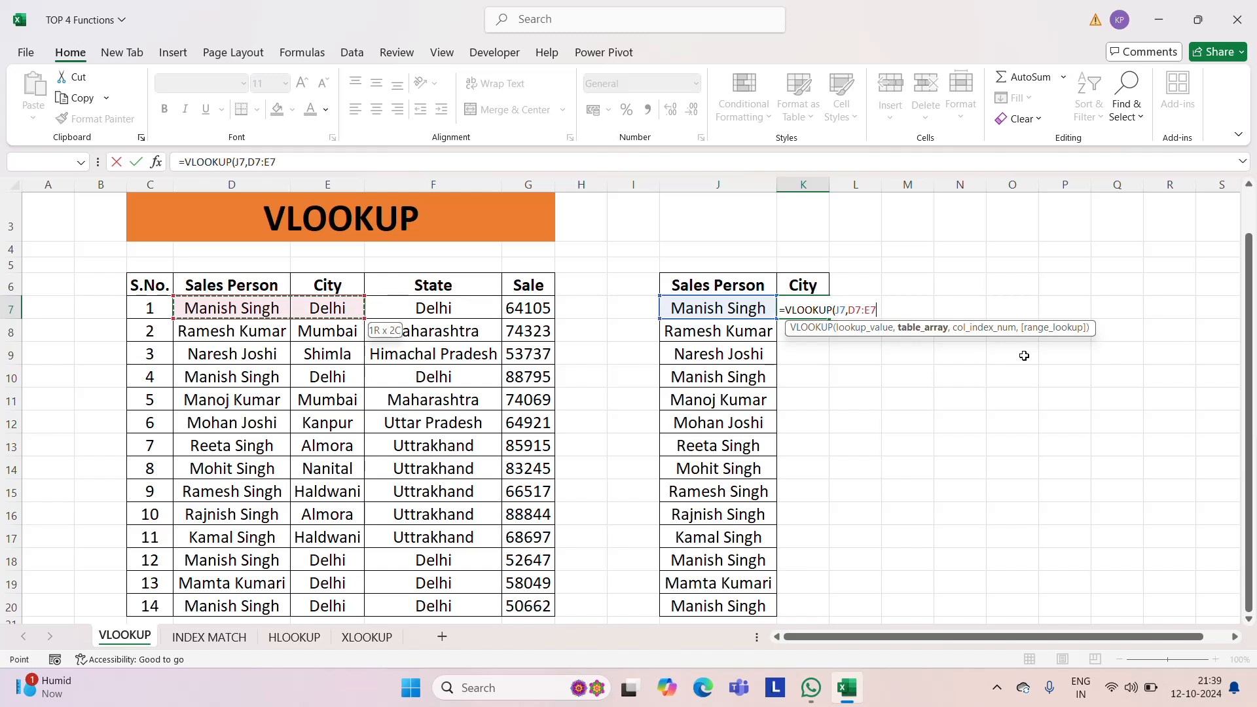
{"action": "key", "text": "ctrl+shift+Down"}
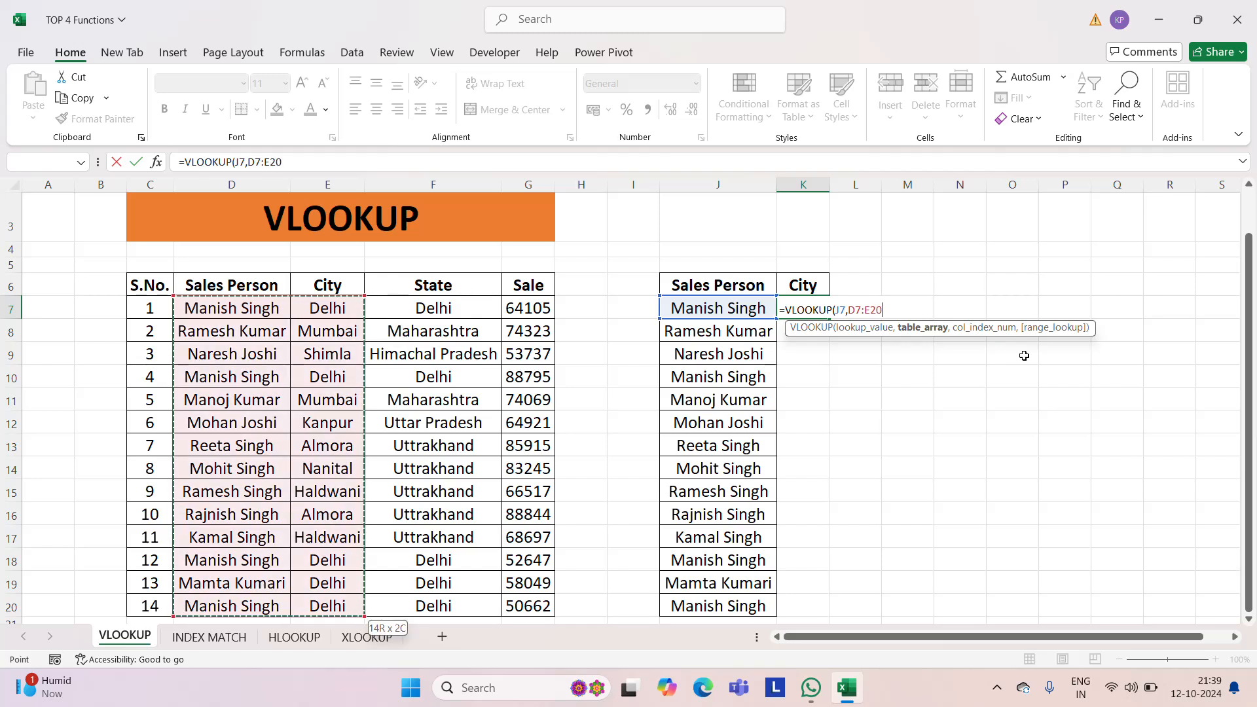
{"action": "type", "text": ","}
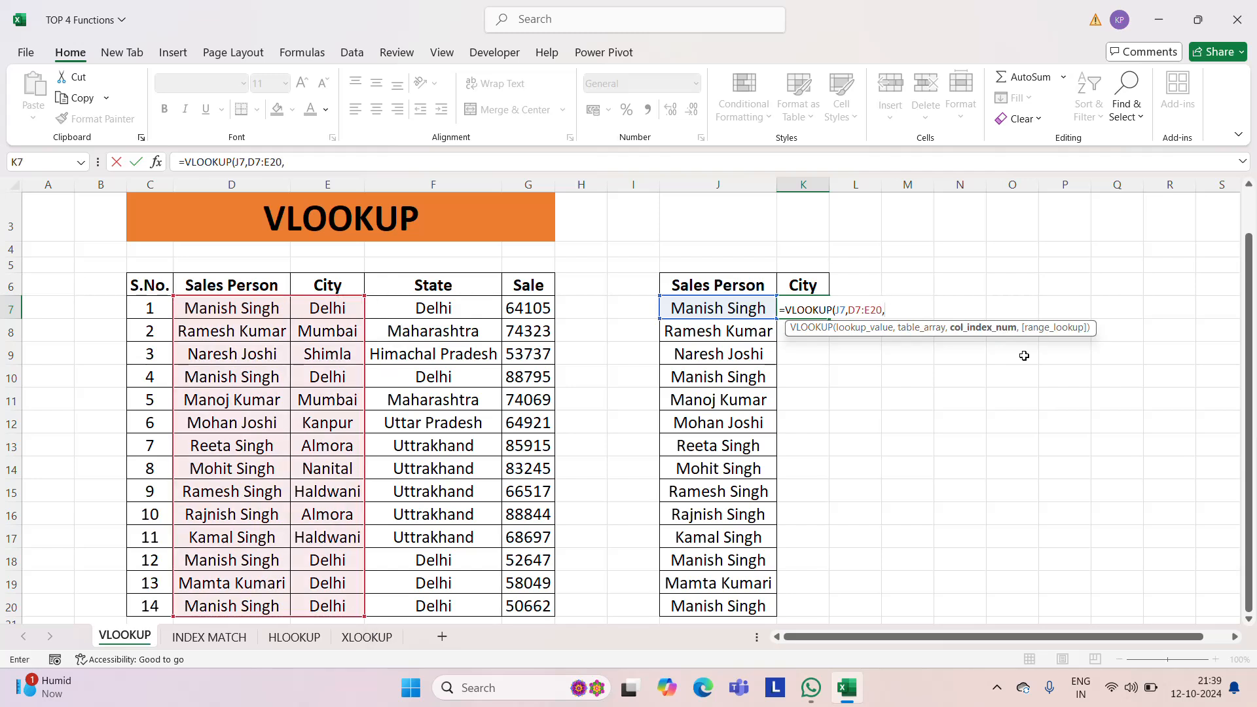
{"action": "type", "text": "2,0"}
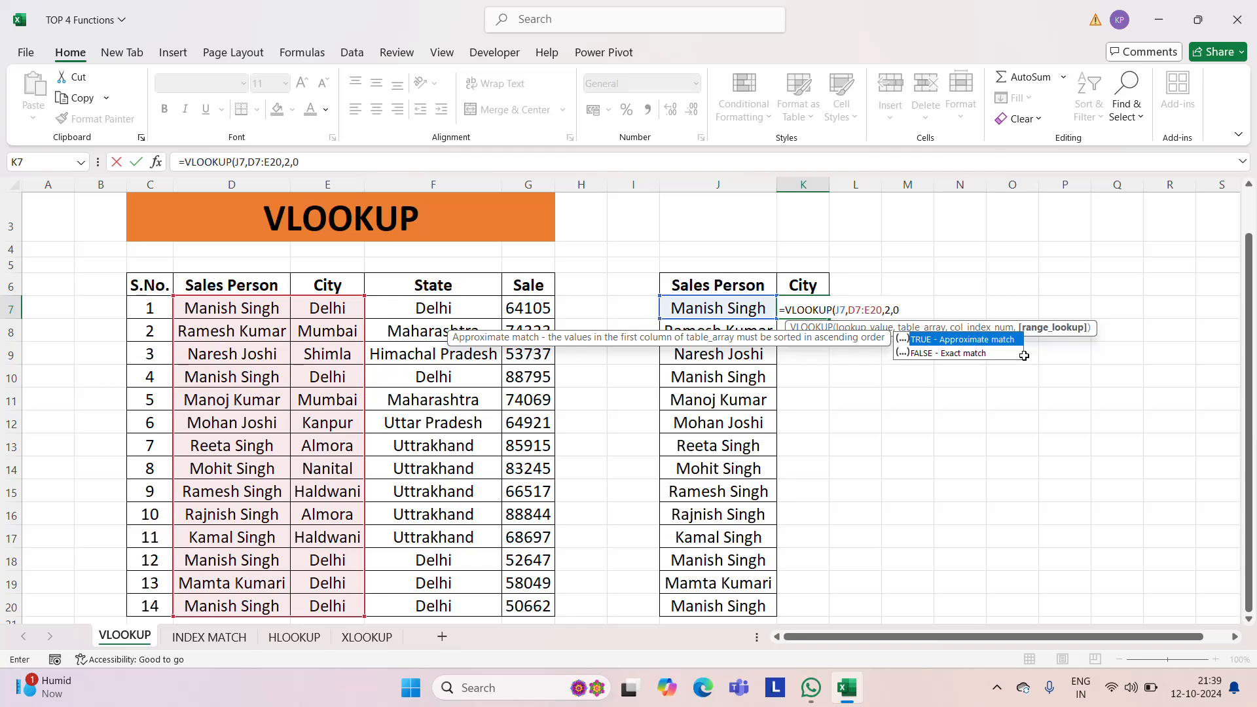
{"action": "key", "text": "ctrl+Return"}
{"action": "key", "text": "Return"}
{"action": "key", "text": "Up"}
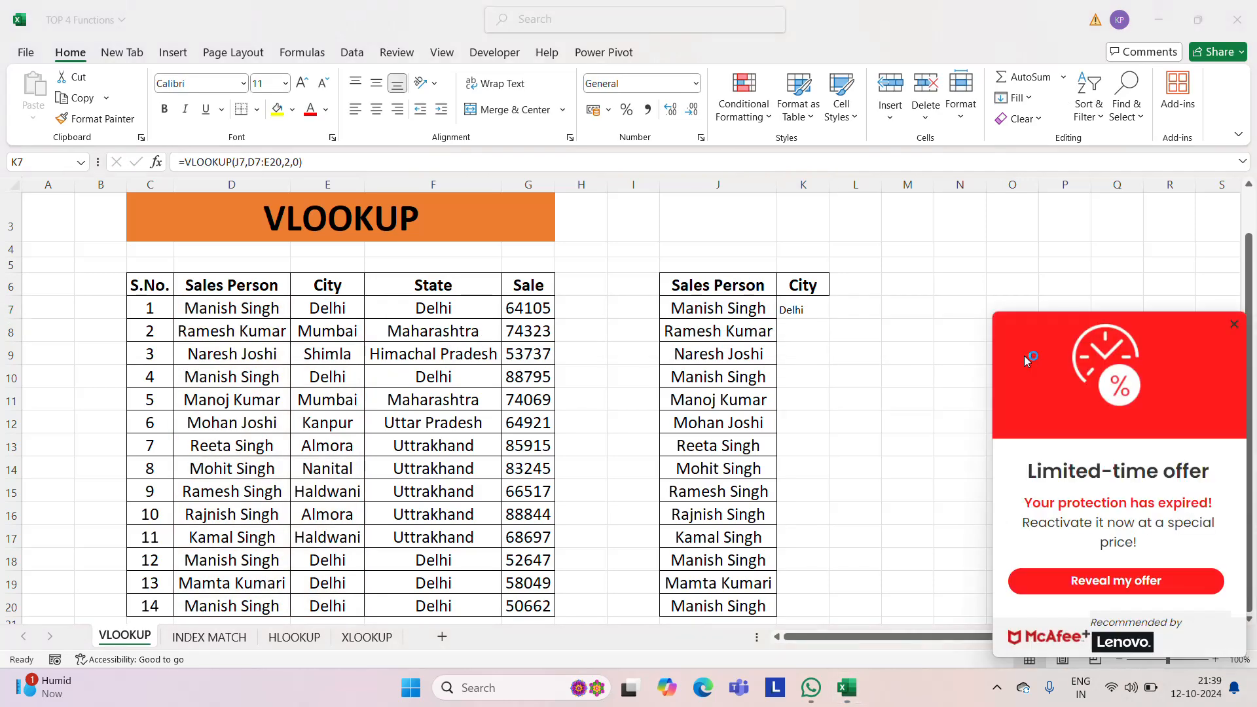
Dismiss the McAfee offer pop-up and copy the K7 formula down the City column to K20.
{"action": "left_click", "coordinate": [1234, 324]}
{"action": "key", "text": "ctrl+c"}
{"action": "key", "text": "Left"}
{"action": "key", "text": "ctrl+Down"}
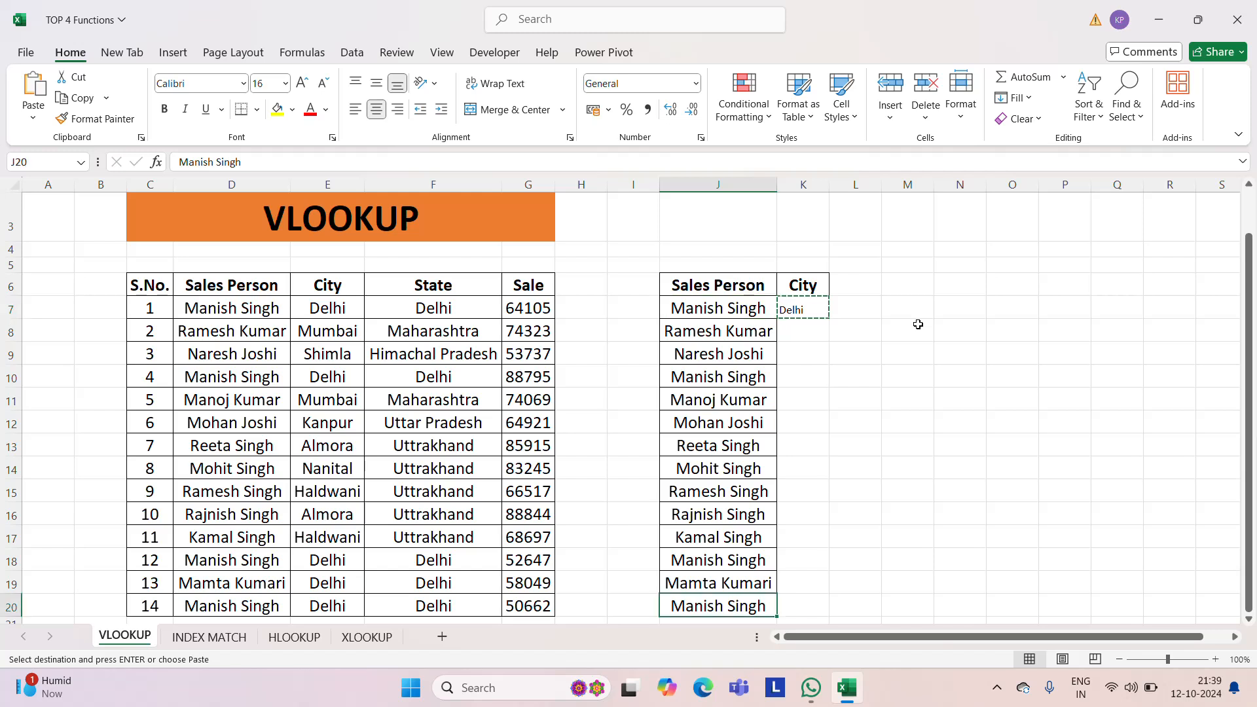
{"action": "key", "text": "Right"}
{"action": "key", "text": "ctrl+shift+Up"}
{"action": "key", "text": "ctrl+v"}
{"action": "key", "text": "Escape"}
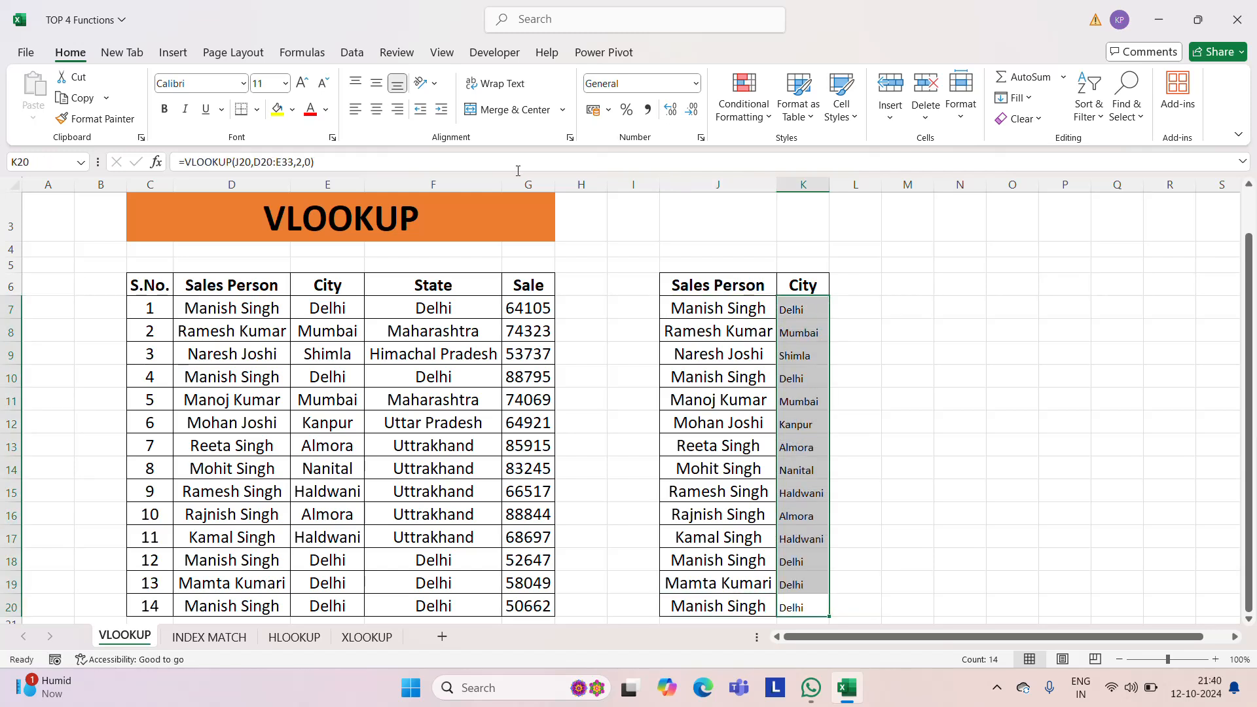
Center the City results in K7:K20 and set their font size to 20.
{"action": "left_click", "coordinate": [378, 110]}
{"action": "key", "text": "Return"}
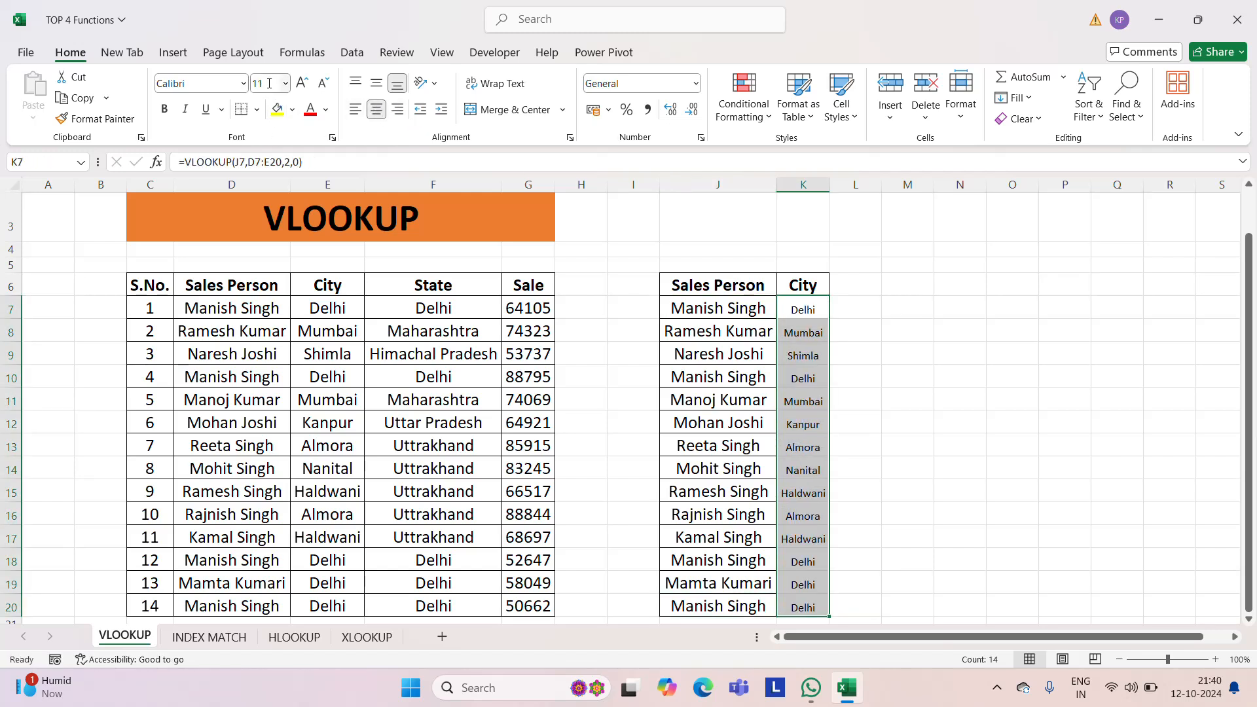
{"action": "type", "text": "20"}
{"action": "key", "text": "Return"}
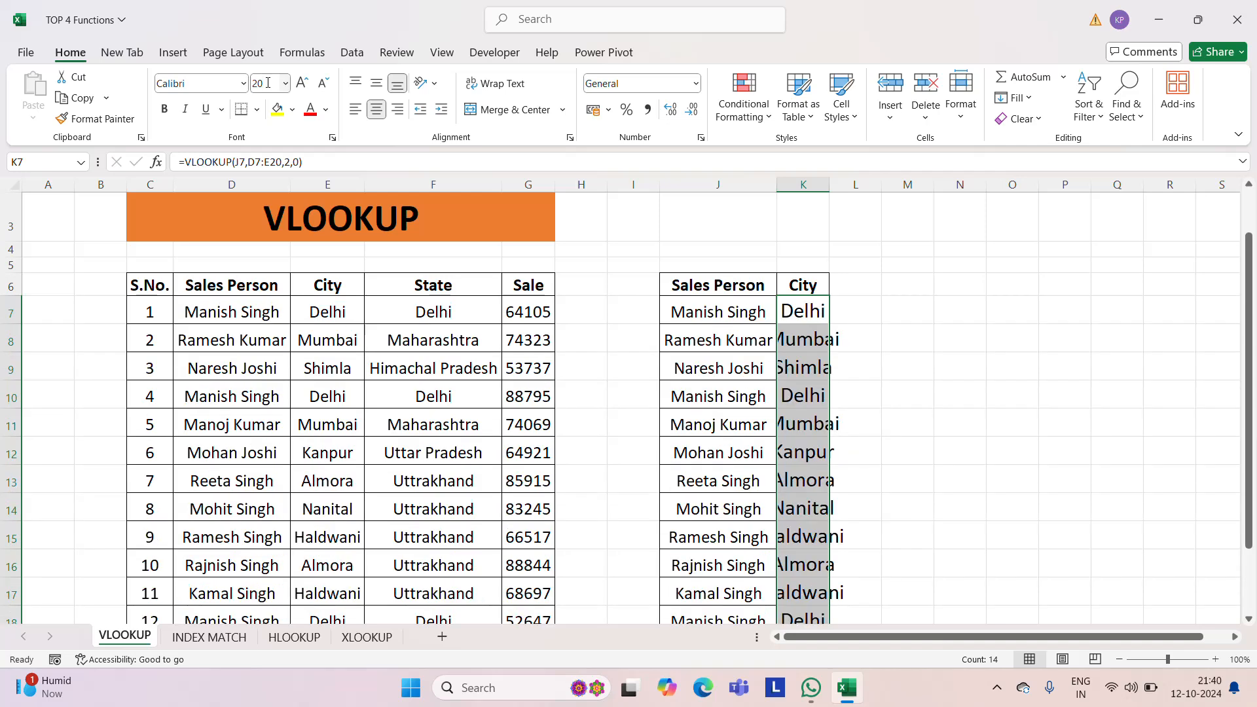
Widen column K so that the enlarged city names fit.
{"action": "left_click_drag", "start_coordinate": [833, 186], "coordinate": [951, 186]}
{"action": "left_click", "coordinate": [984, 306]}
{"action": "key", "text": "Left"}
{"action": "key", "text": "Left"}
{"action": "key", "text": "Left"}
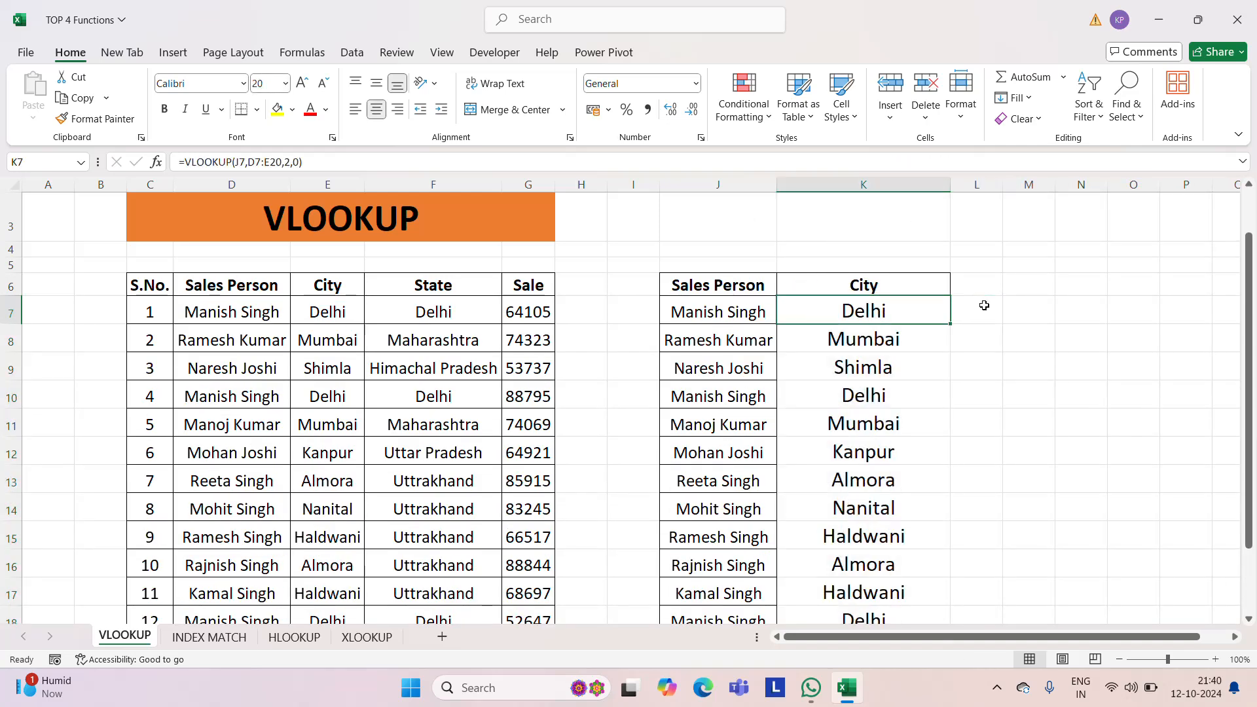
Clear the lookup formulas from K7:K20 while keeping the City header.
{"action": "key", "text": "Right"}
{"action": "key", "text": "Right"}
{"action": "key", "text": "Right"}
{"action": "key", "text": "Up"}
{"action": "key", "text": "Left"}
{"action": "key", "text": "Down"}
{"action": "key", "text": "ctrl+shift+Down"}
{"action": "key", "text": "Delete"}
{"action": "key", "text": "Up"}
{"action": "key", "text": "Up"}
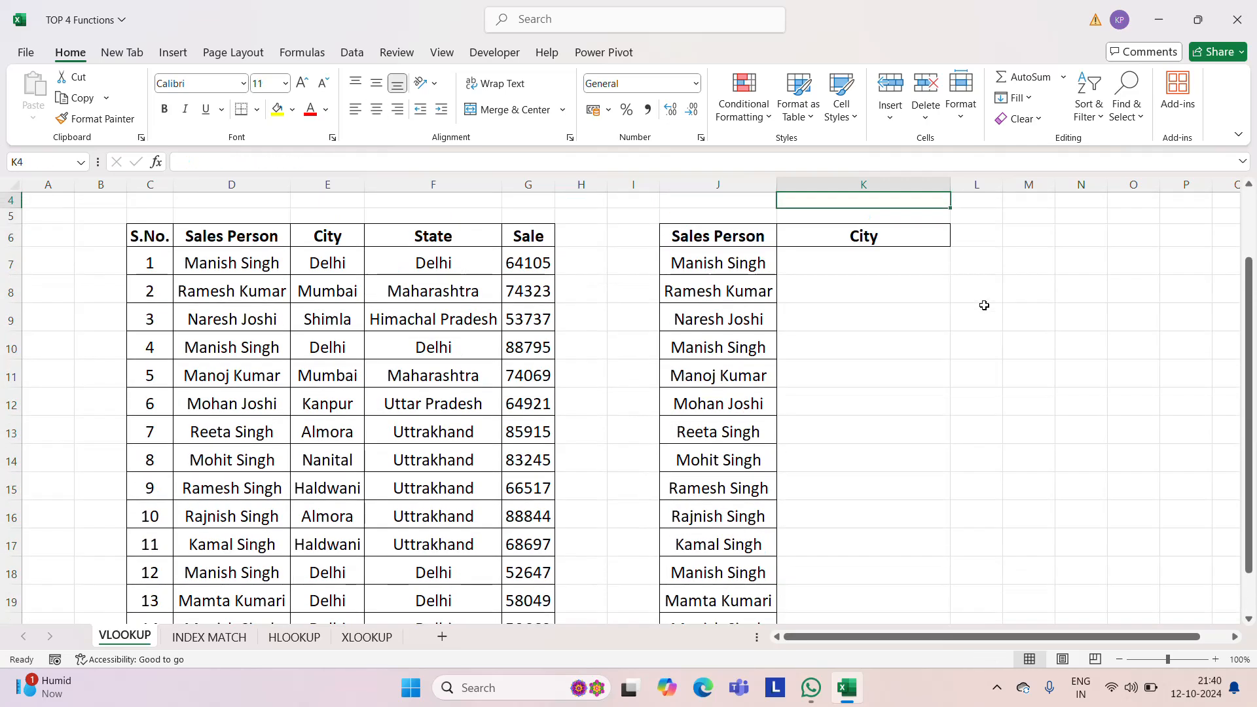
Begin a VLOOKUP formula in K7 with the whole name range J7:J20 as the lookup value.
{"action": "key", "text": "Down"}
{"action": "key", "text": "Down"}
{"action": "type", "text": "=vl"}
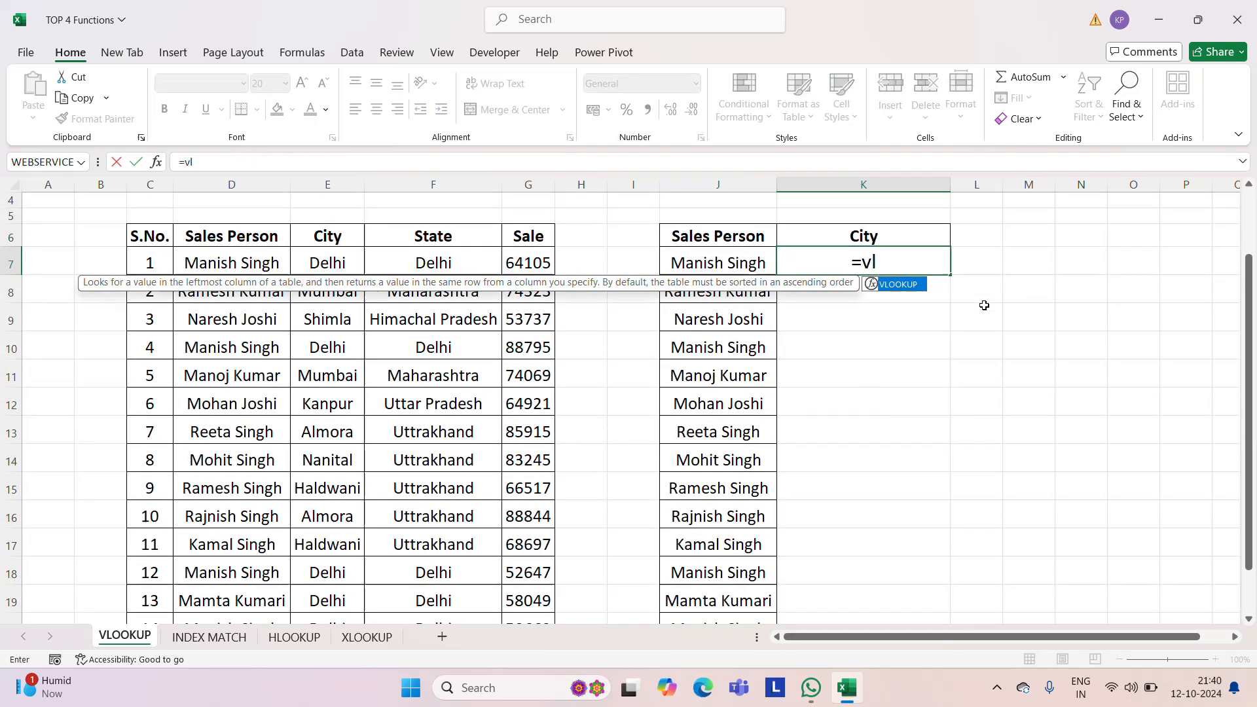
{"action": "key", "text": "Tab"}
{"action": "key", "text": "Left"}
{"action": "key", "text": "ctrl+shift+Down"}
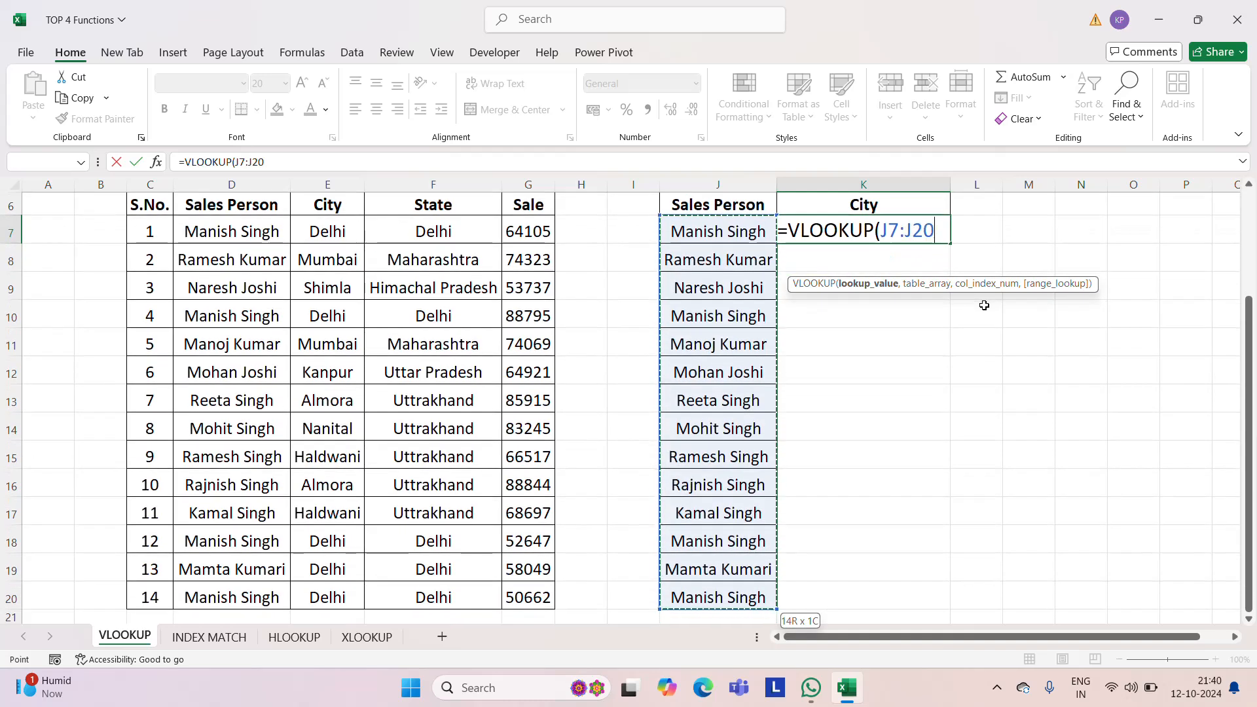
Set D7:G20 of the main sales table as the table array of the K7 VLOOKUP formula.
{"action": "type", "text": ","}
{"action": "key", "text": "Up"}
{"action": "key", "text": "Up"}
{"action": "key", "text": "Up"}
{"action": "key", "text": "Up"}
{"action": "key", "text": "Up"}
{"action": "key", "text": "Up"}
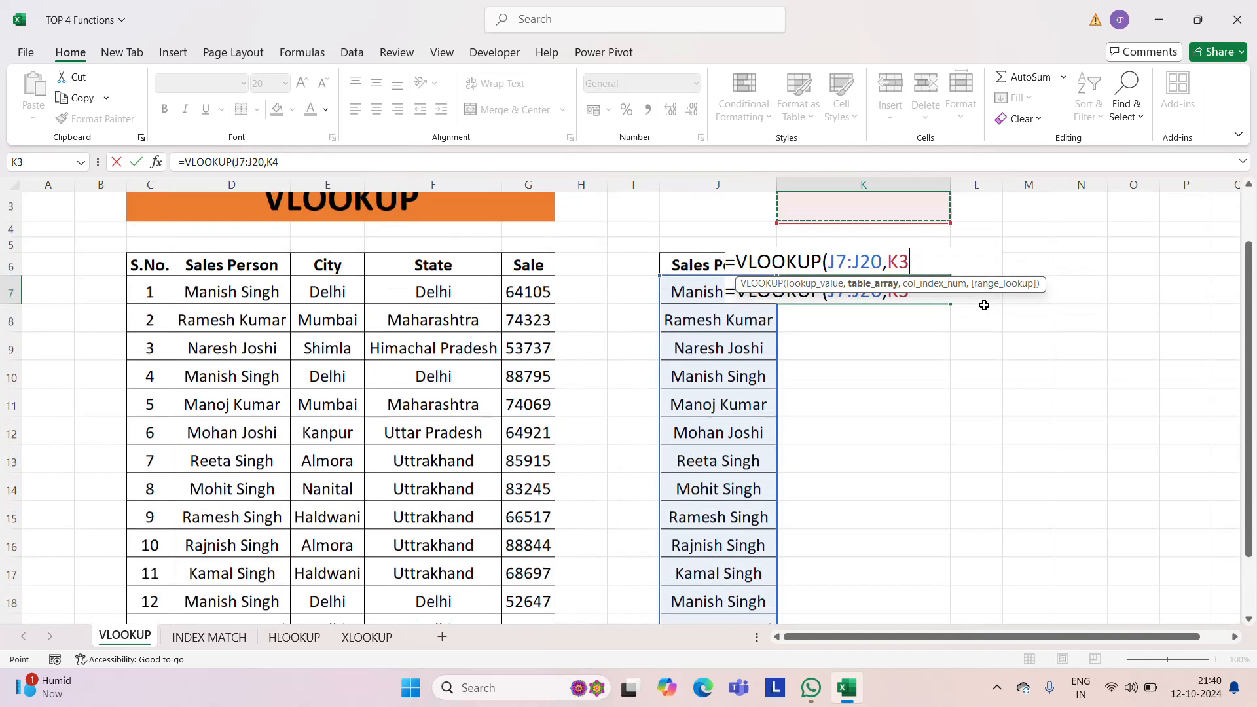
{"action": "key", "text": "Down"}
{"action": "key", "text": "Down"}
{"action": "key", "text": "Down"}
{"action": "key", "text": "Down"}
{"action": "key", "text": "Down"}
{"action": "key", "text": "Down"}
{"action": "key", "text": "Down"}
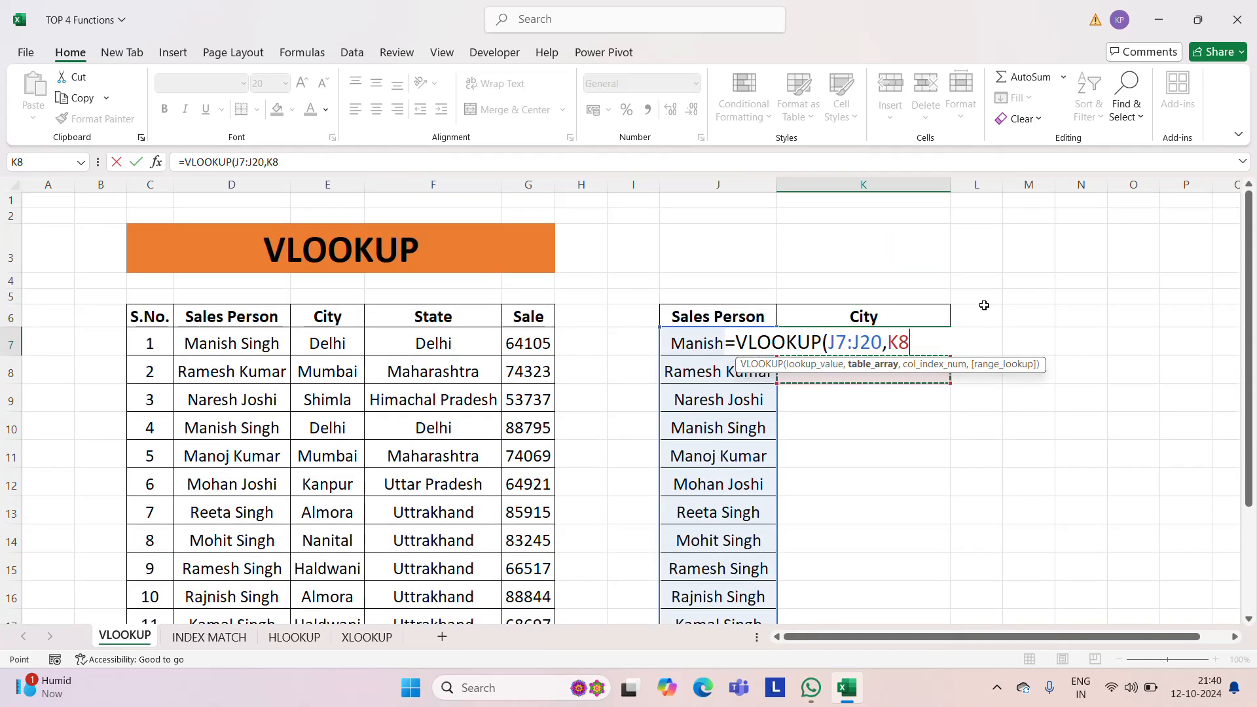
{"action": "key", "text": "Up"}
{"action": "key", "text": "Left"}
{"action": "key", "text": "Left"}
{"action": "key", "text": "Left"}
{"action": "key", "text": "Left"}
{"action": "key", "text": "Left"}
{"action": "key", "text": "Left"}
{"action": "key", "text": "Left"}
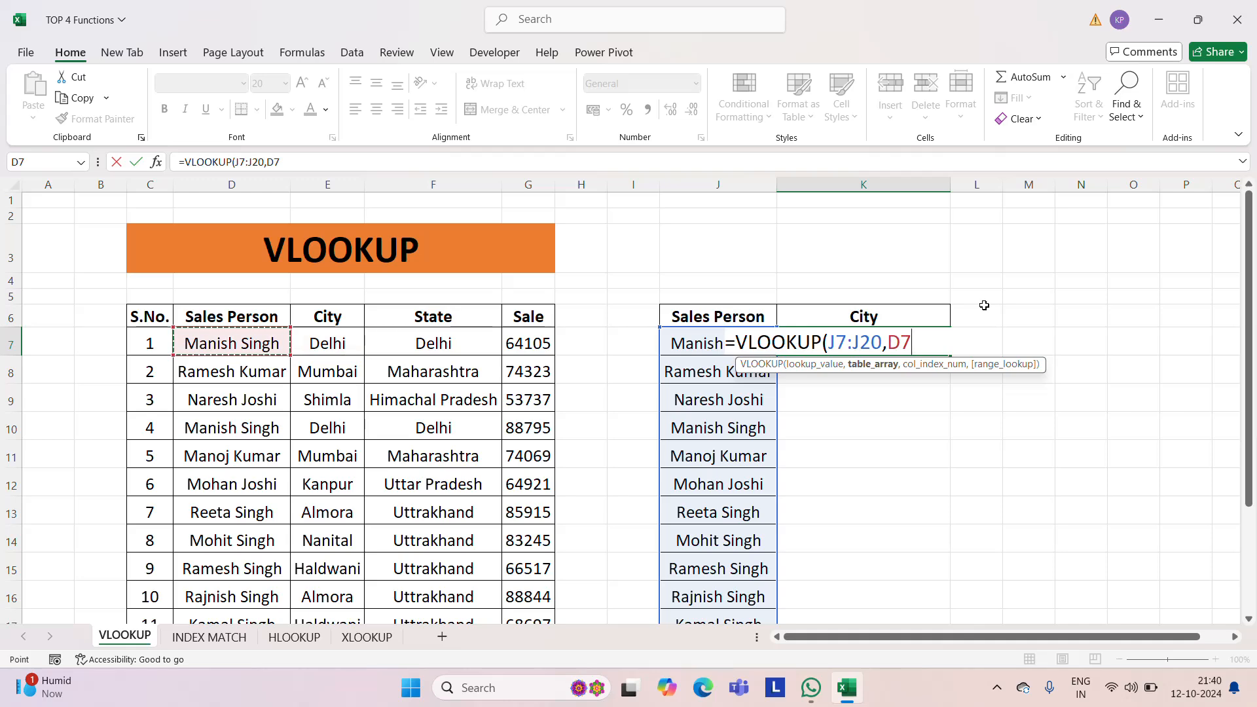
{"action": "key", "text": "shift+Right"}
{"action": "key", "text": "shift+Right"}
{"action": "key", "text": "shift+Right"}
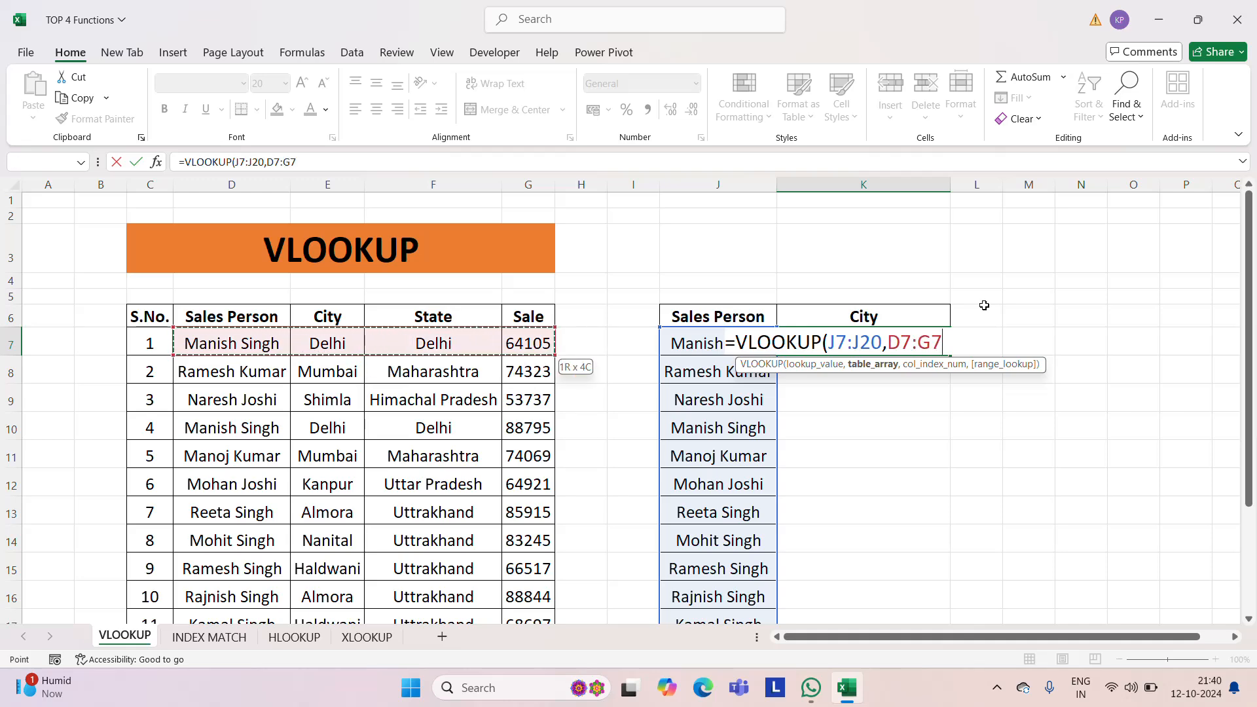
{"action": "key", "text": "ctrl+shift+Down"}
Complete the K7 formula as =VLOOKUP(J7:J20,D7:G20,2,0) with column index 2 and exact match.
{"action": "type", "text": ",2,"}
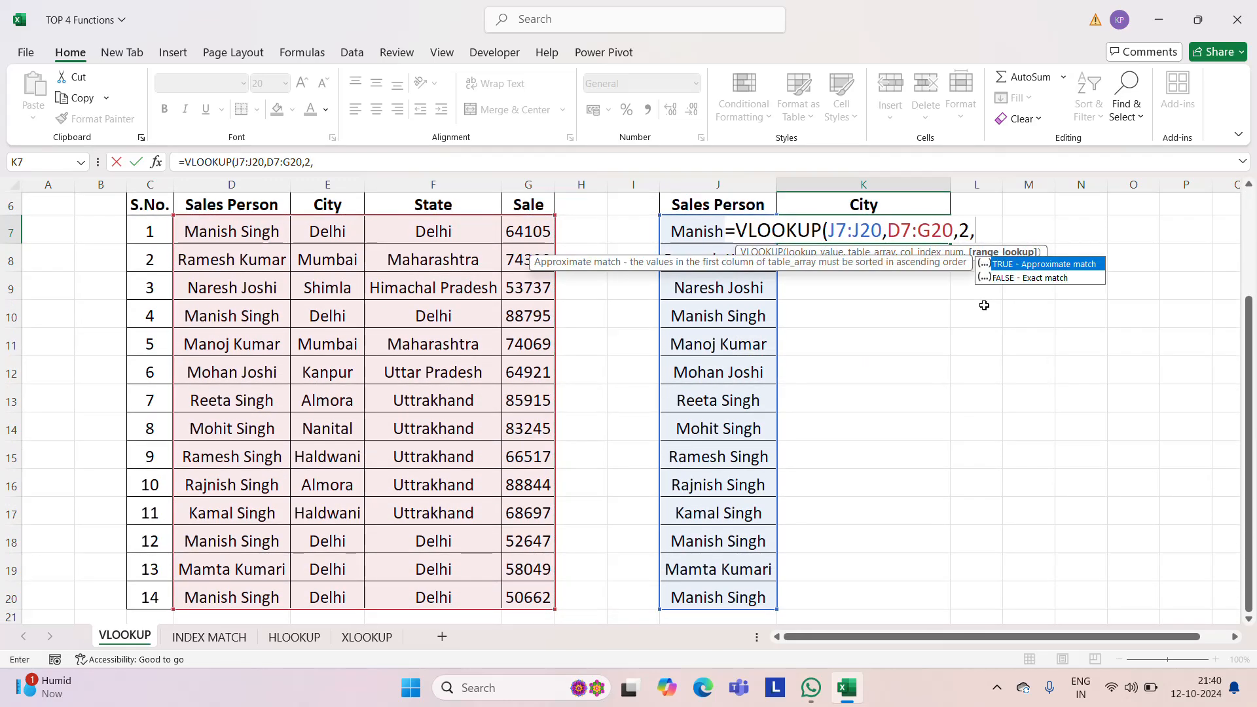
{"action": "type", "text": "0"}
{"action": "key", "text": "Return"}
Examine the spilled City column and the array formula behind it, starting from K7.
{"action": "key", "text": "Up"}
{"action": "key", "text": "Up"}
{"action": "key", "text": "Up"}
{"action": "key", "text": "Up"}
{"action": "key", "text": "Up"}
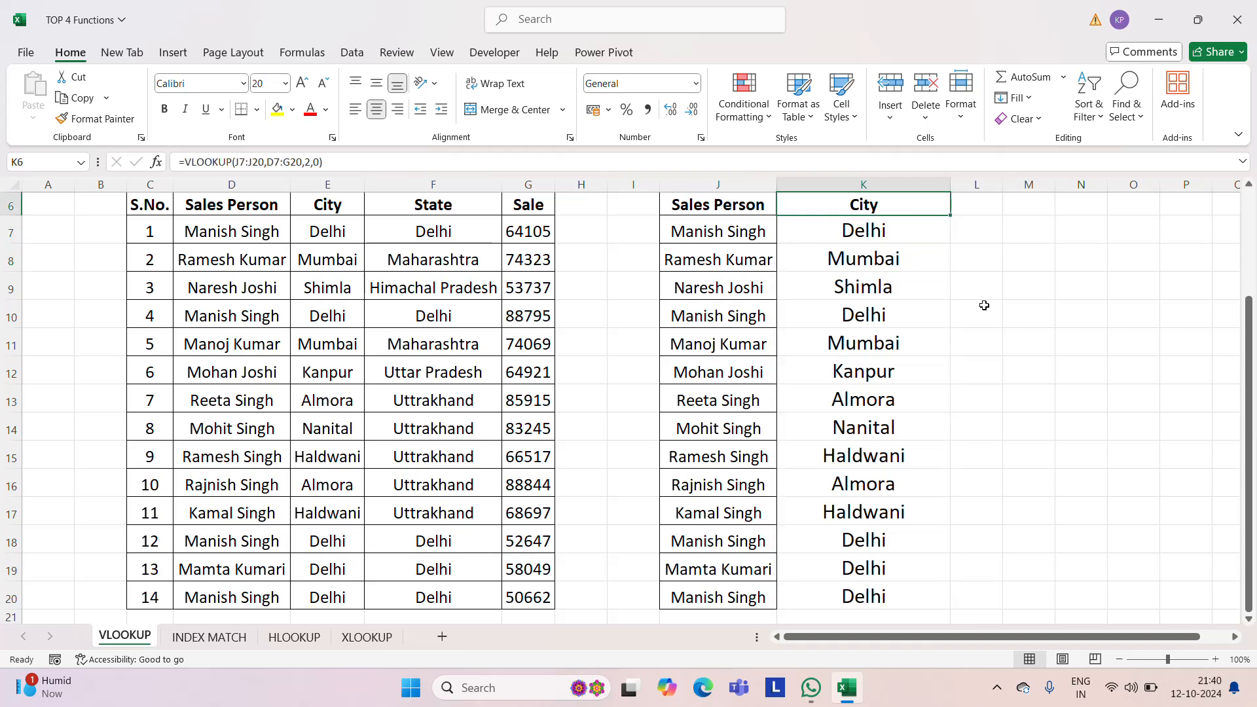
{"action": "key", "text": "Down"}
{"action": "key", "text": "Down"}
{"action": "key", "text": "Down"}
{"action": "key", "text": "Down"}
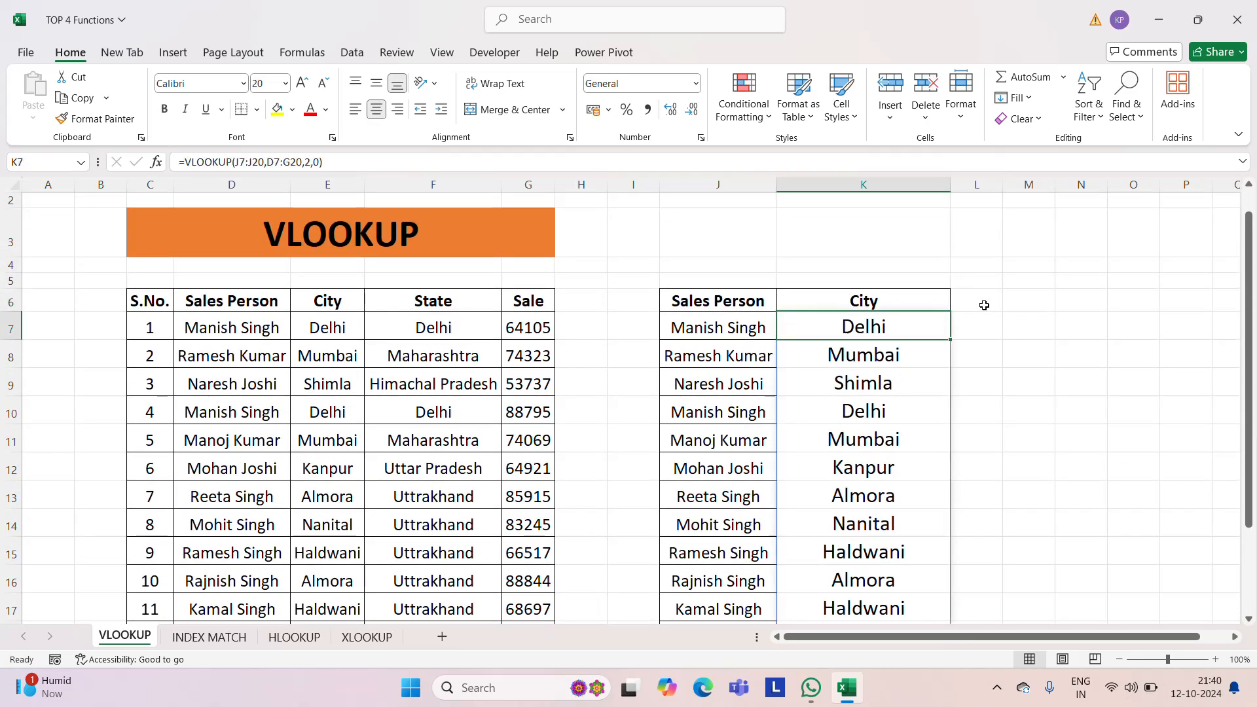
{"action": "key", "text": "Up"}
{"action": "key", "text": "Up"}
{"action": "key", "text": "Up"}
{"action": "key", "text": "Up"}
{"action": "key", "text": "Up"}
{"action": "key", "text": "Up"}
{"action": "key", "text": "Down"}
{"action": "key", "text": "Down"}
{"action": "key", "text": "Down"}
{"action": "key", "text": "Down"}
{"action": "key", "text": "Down"}
{"action": "key", "text": "Down"}
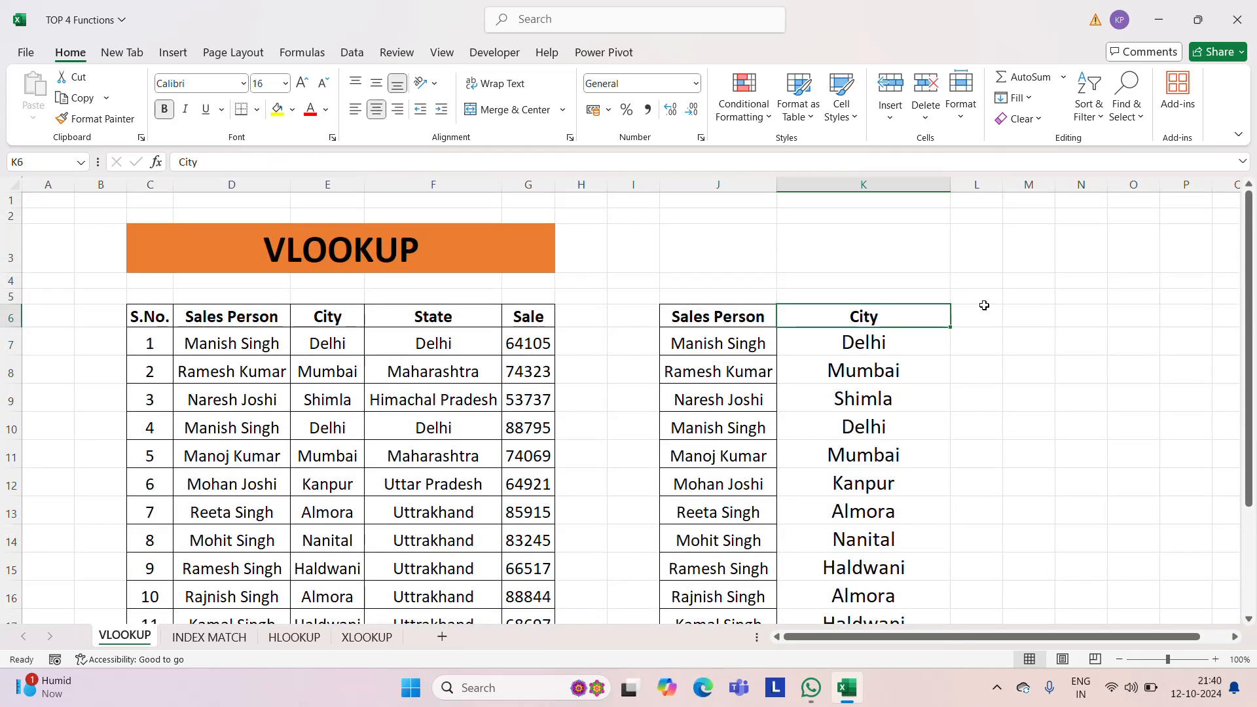
{"action": "key", "text": "Up"}
{"action": "key", "text": "Up"}
{"action": "key", "text": "Down"}
{"action": "key", "text": "Down"}
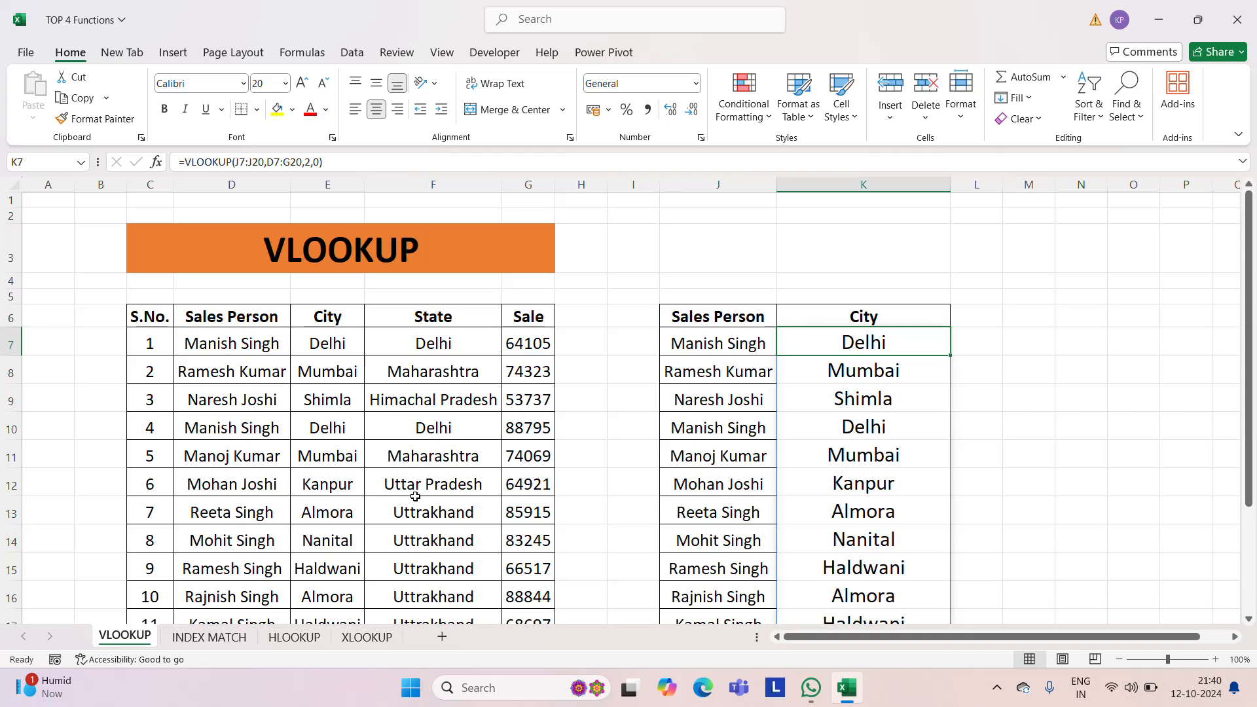
On the INDEX MATCH sheet, copy the Sales Person column E6:E20 to K6.
{"action": "left_click", "coordinate": [229, 638]}
{"action": "left_click", "coordinate": [482, 319]}
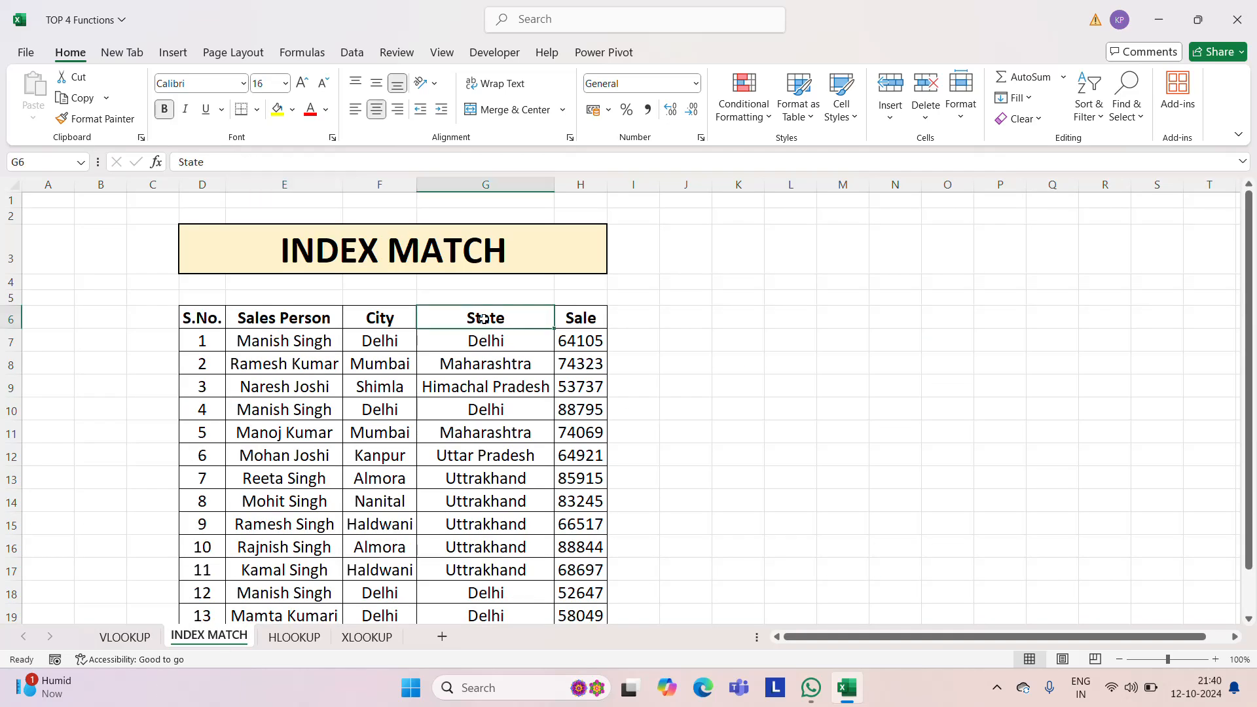
{"action": "key", "text": "Left"}
{"action": "key", "text": "Left"}
{"action": "key", "text": "Left"}
{"action": "key", "text": "Right"}
{"action": "key", "text": "ctrl+shift+Down"}
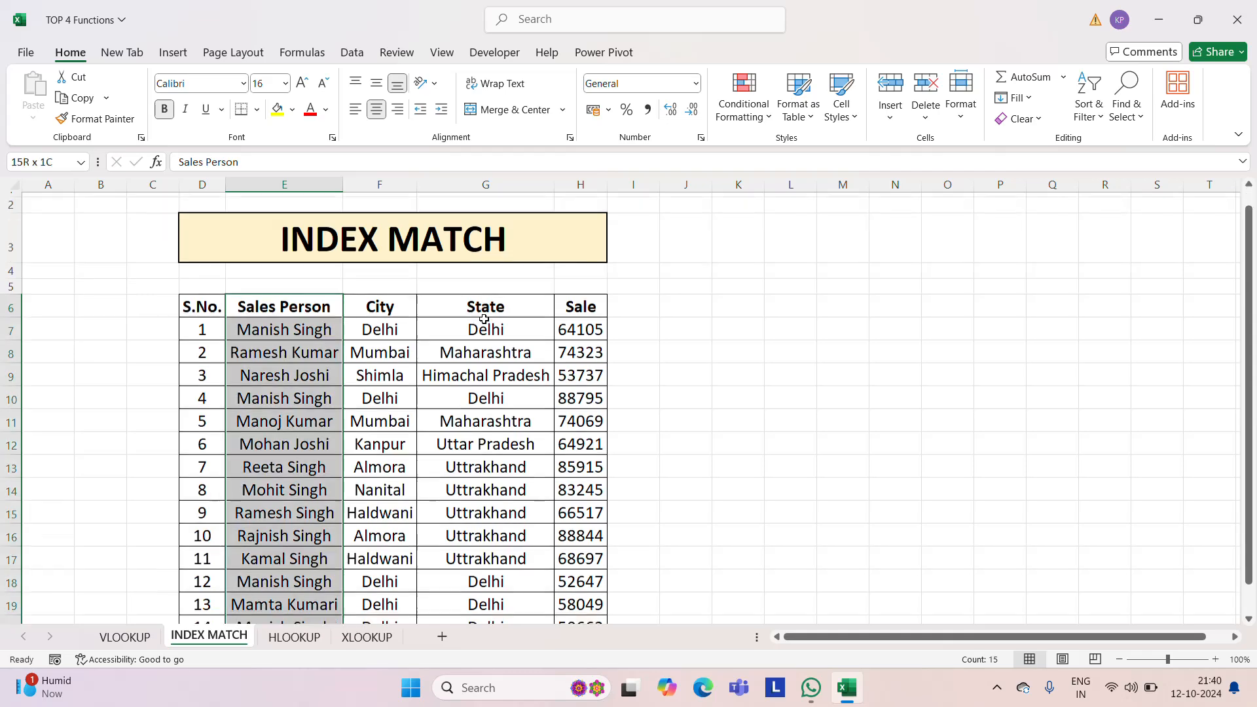
{"action": "key", "text": "ctrl+c"}
{"action": "key", "text": "Right"}
{"action": "key", "text": "Right"}
{"action": "key", "text": "Right"}
{"action": "key", "text": "Right"}
{"action": "key", "text": "Right"}
{"action": "key", "text": "Right"}
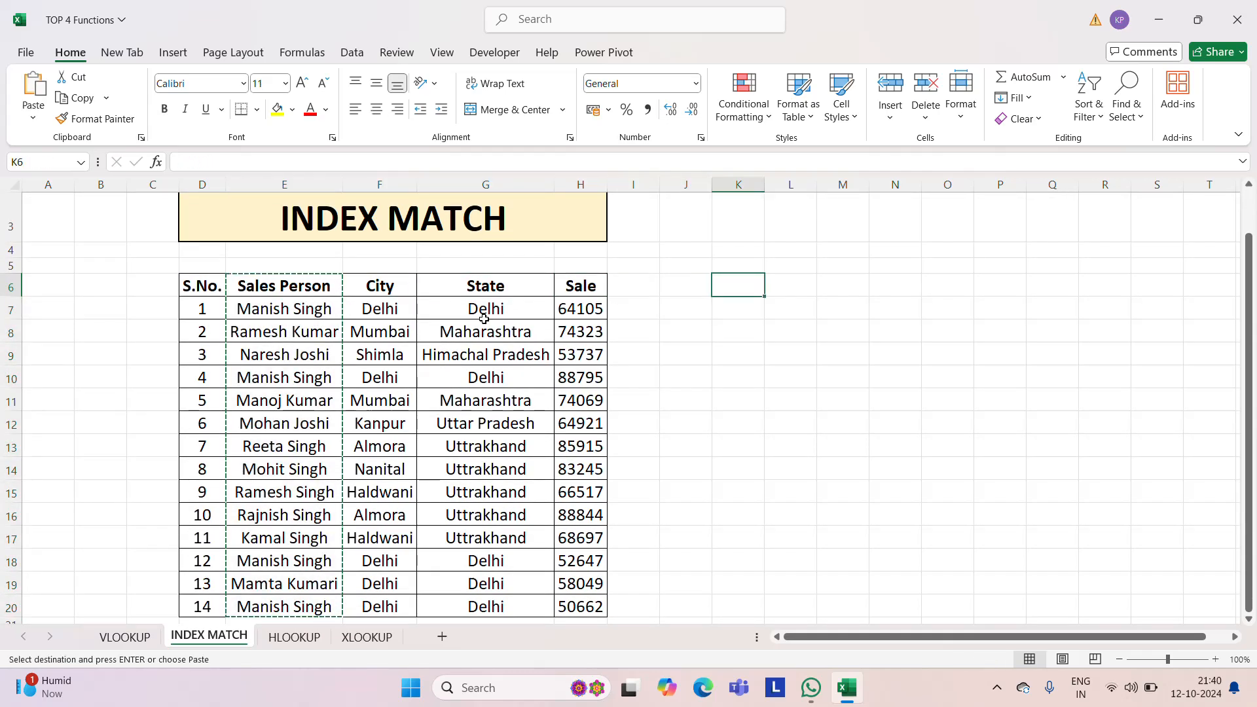
{"action": "key", "text": "ctrl+v"}
{"action": "key", "text": "Escape"}
Autofit column K to the width of the copied sales person names.
{"action": "key", "text": "Up"}
{"action": "key", "text": "Up"}
{"action": "key", "text": "Up"}
{"action": "key", "text": "Up"}
{"action": "key", "text": "Up"}
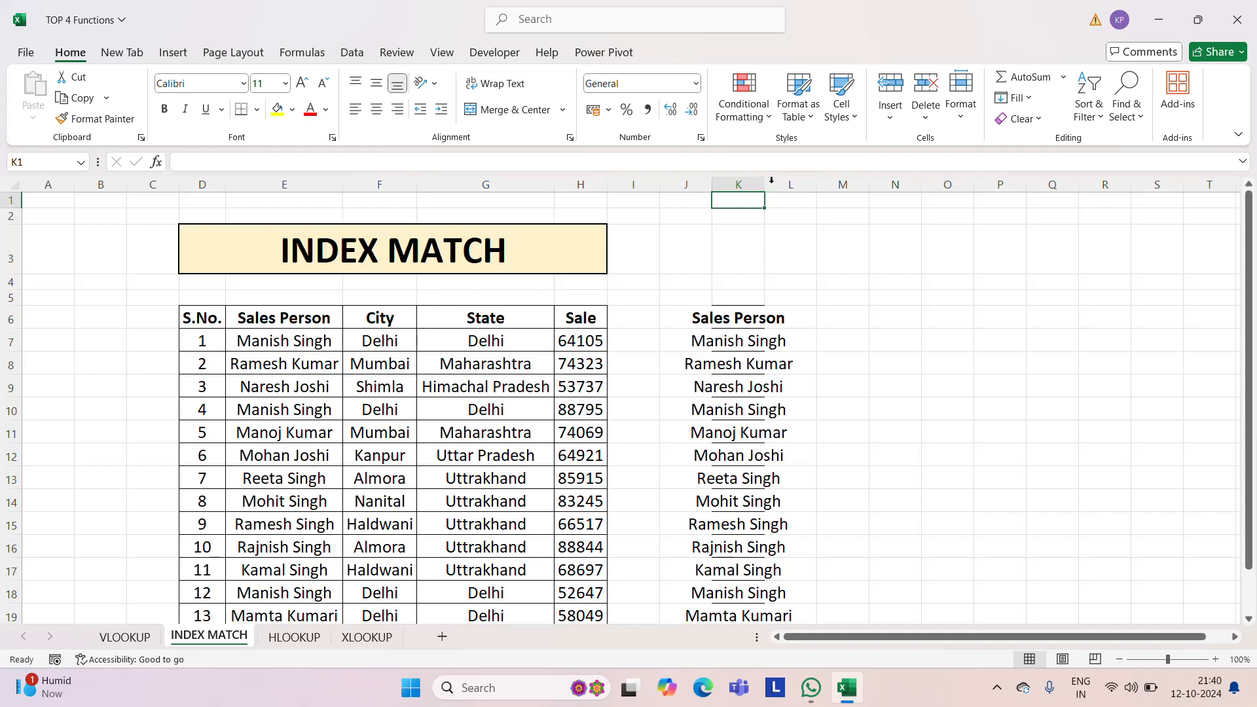
{"action": "double_click", "coordinate": [772, 181]}
Copy the City, State and Sale headers from F6:H6 to L6:N6 and widen columns M and N.
{"action": "left_click", "coordinate": [859, 319]}
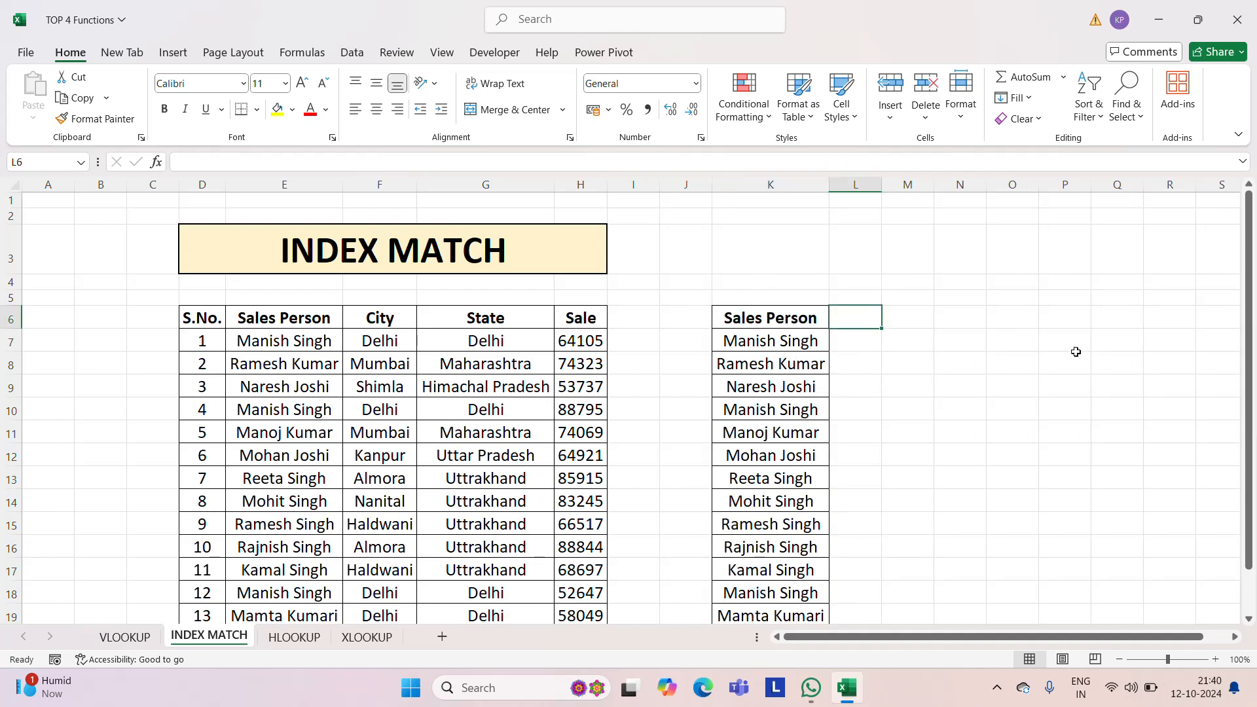
{"action": "key", "text": "Left"}
{"action": "key", "text": "Left"}
{"action": "key", "text": "Left"}
{"action": "key", "text": "Left"}
{"action": "key", "text": "Left"}
{"action": "key", "text": "Left"}
{"action": "key", "text": "ctrl+c"}
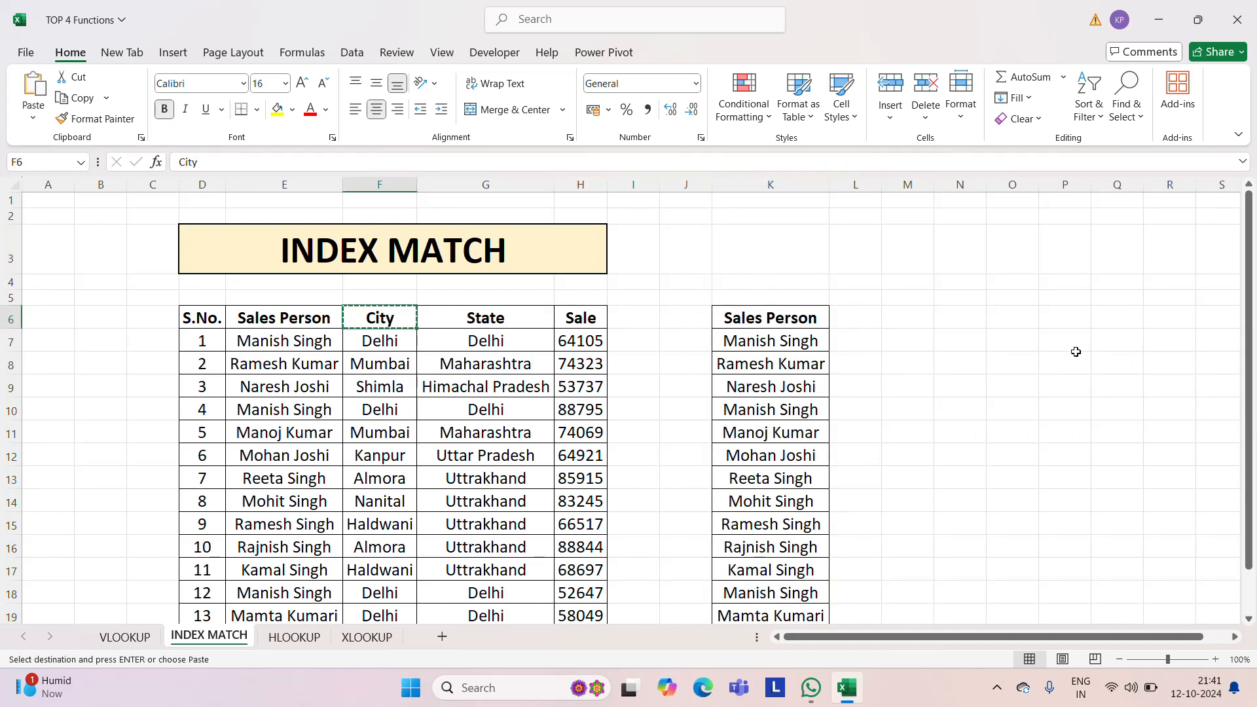
{"action": "key", "text": "shift+Right"}
{"action": "key", "text": "shift+Right"}
{"action": "key", "text": "ctrl+c"}
{"action": "key", "text": "Right"}
{"action": "key", "text": "Right"}
{"action": "key", "text": "Right"}
{"action": "key", "text": "Right"}
{"action": "key", "text": "Right"}
{"action": "key", "text": "Right"}
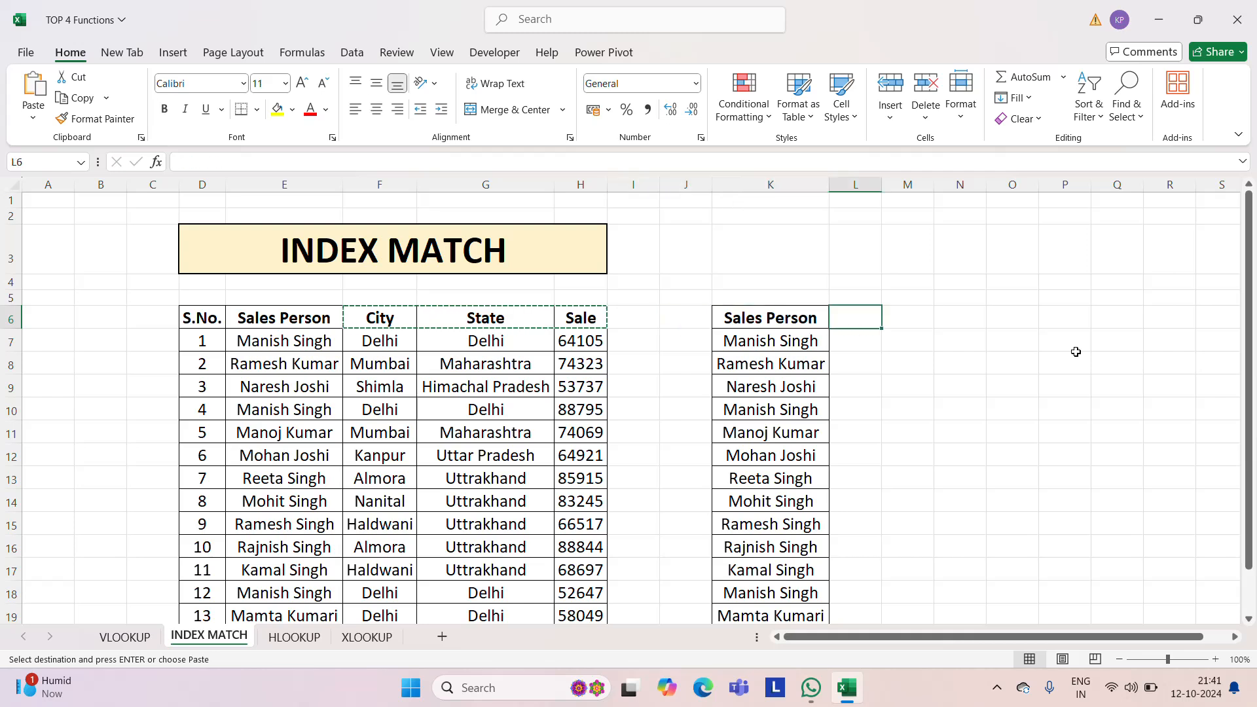
{"action": "key", "text": "ctrl+v"}
{"action": "key", "text": "Escape"}
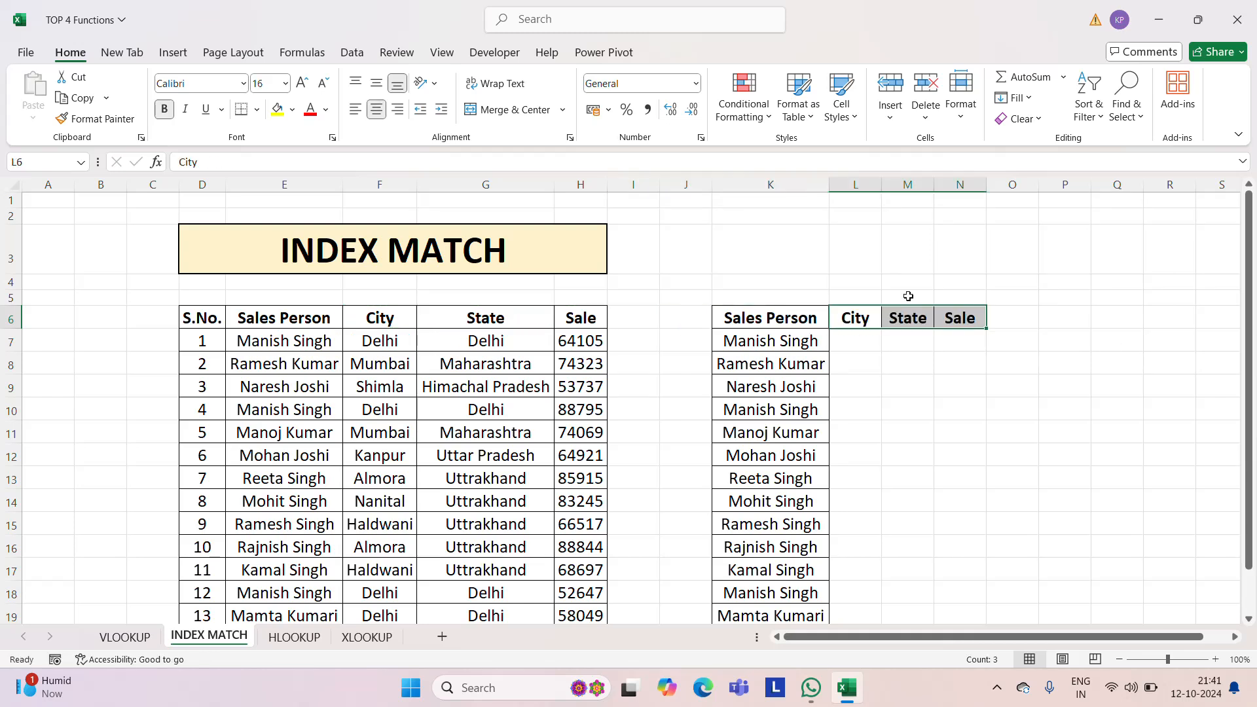
{"action": "left_click_drag", "start_coordinate": [935, 187], "coordinate": [1069, 186]}
{"action": "left_click", "coordinate": [865, 353]}
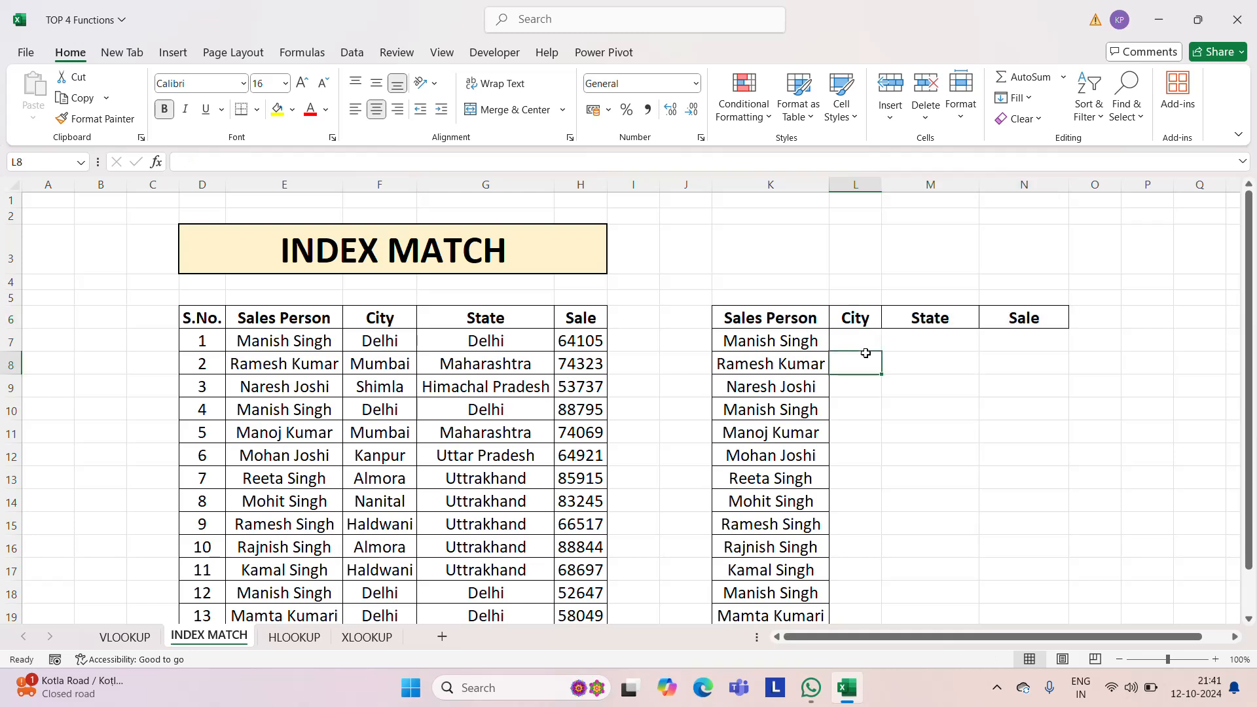
Begin an INDEX formula in L7 on cell F7, nesting a MATCH function that looks up K7.
{"action": "left_click", "coordinate": [866, 351]}
{"action": "type", "text": "=in"}
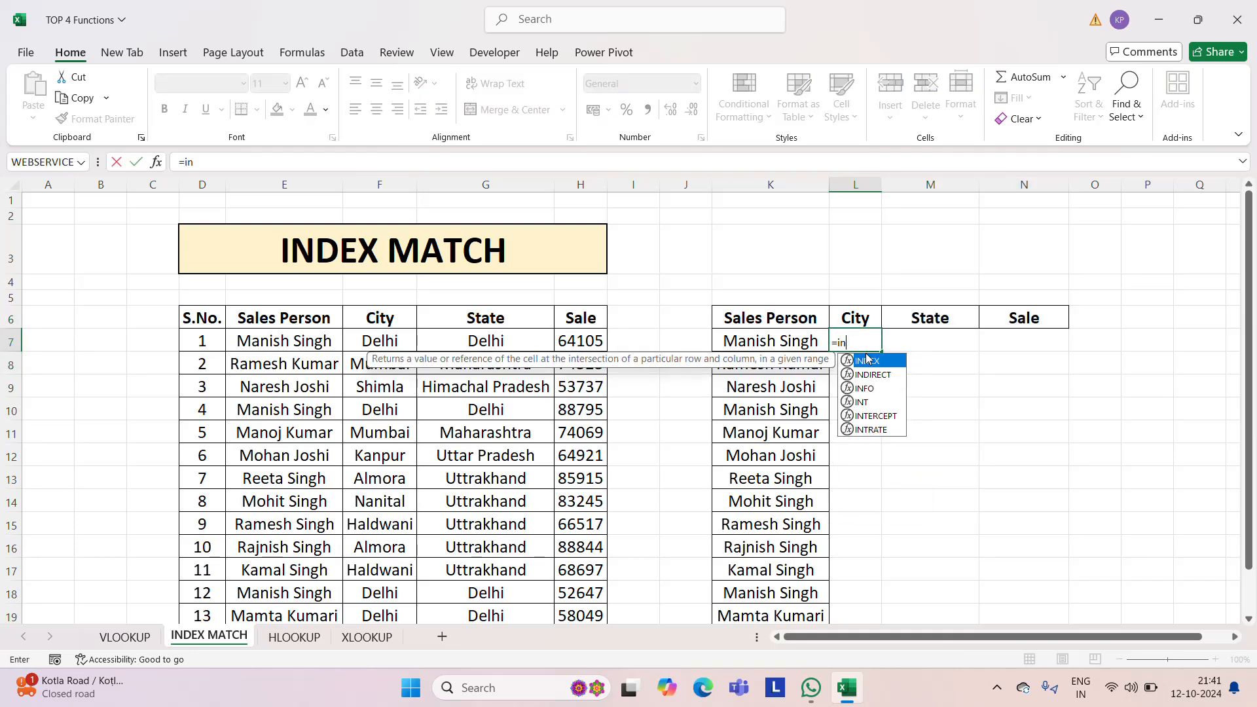
{"action": "key", "text": "Tab"}
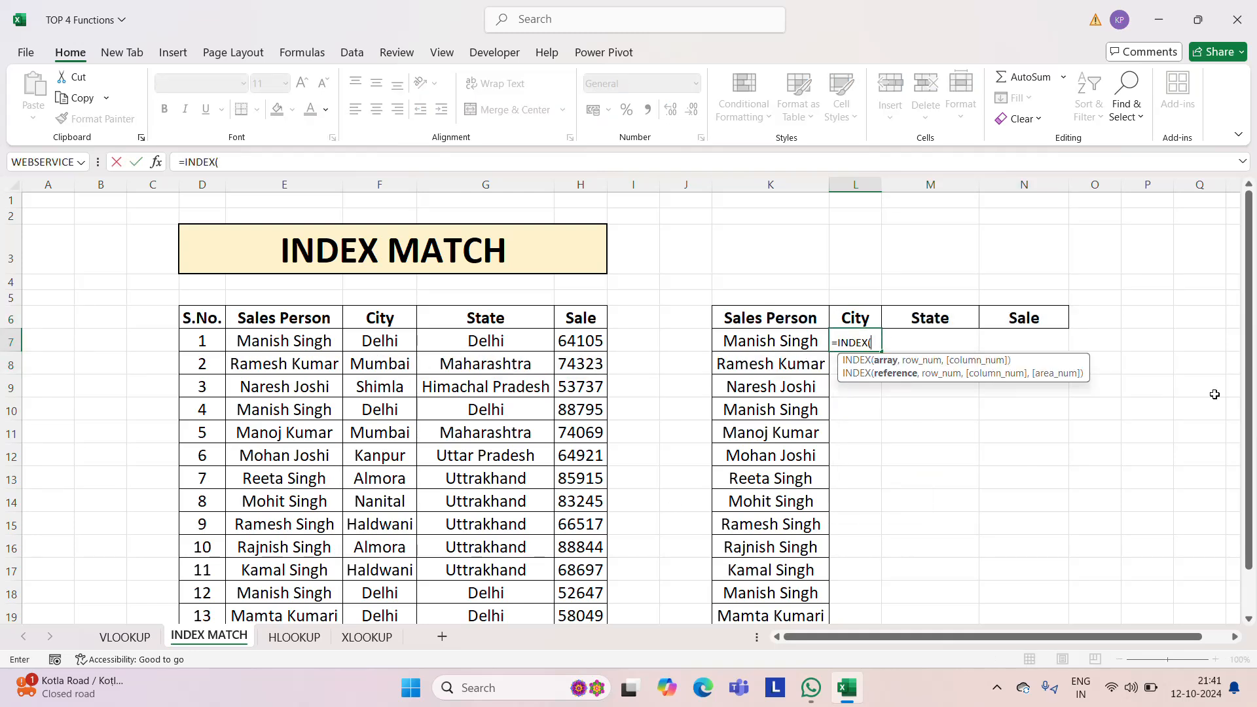
{"action": "left_click", "coordinate": [388, 341]}
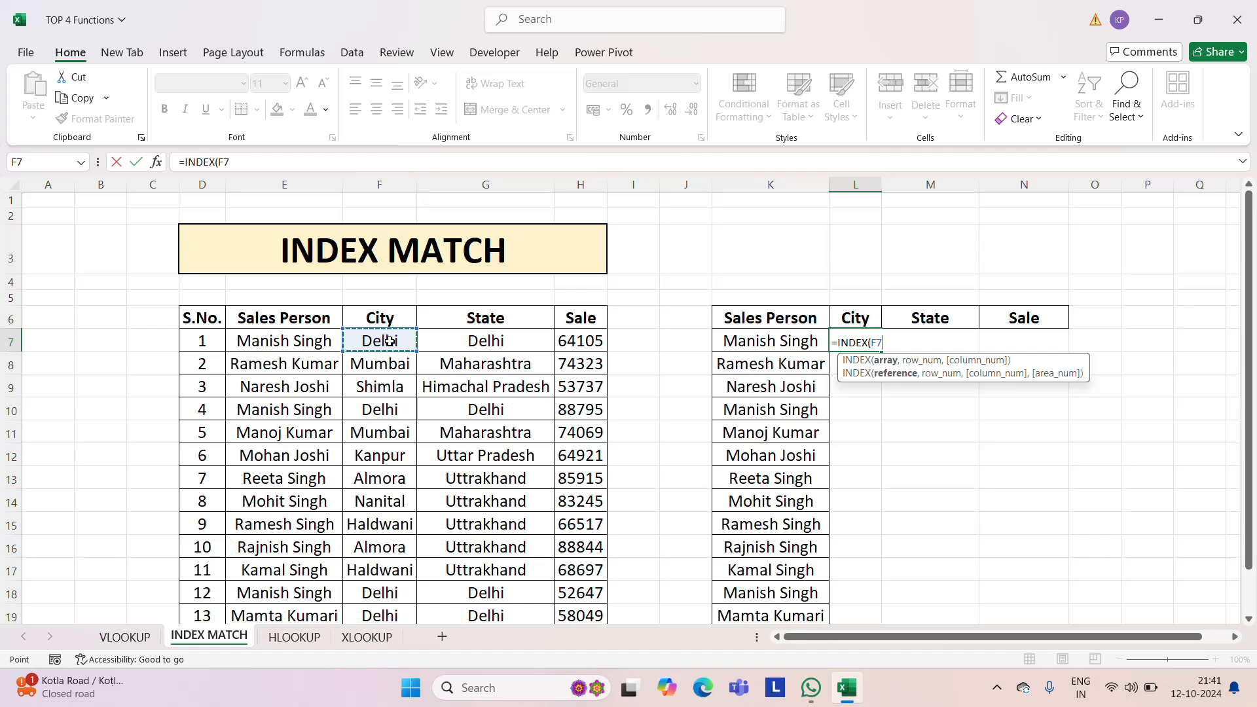
{"action": "type", "text": ",ma"}
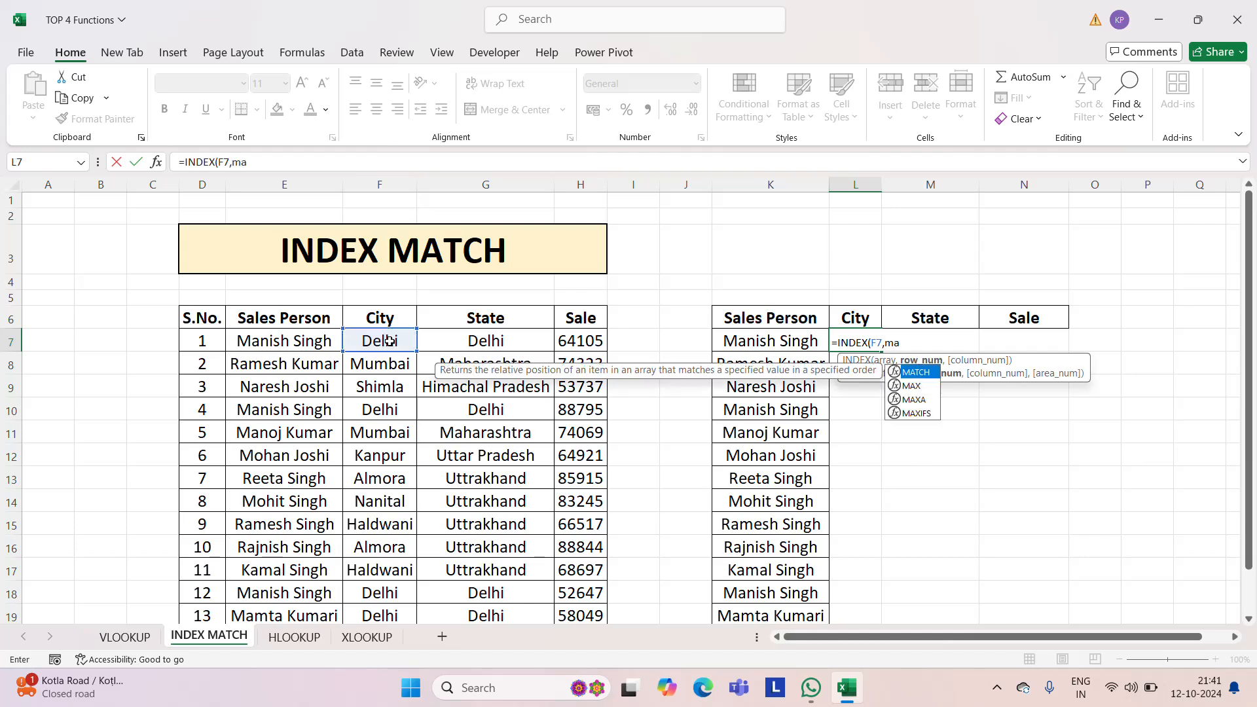
{"action": "key", "text": "Tab"}
{"action": "key", "text": "Left"}
{"action": "key", "text": "Left"}
{"action": "key", "text": "Right"}
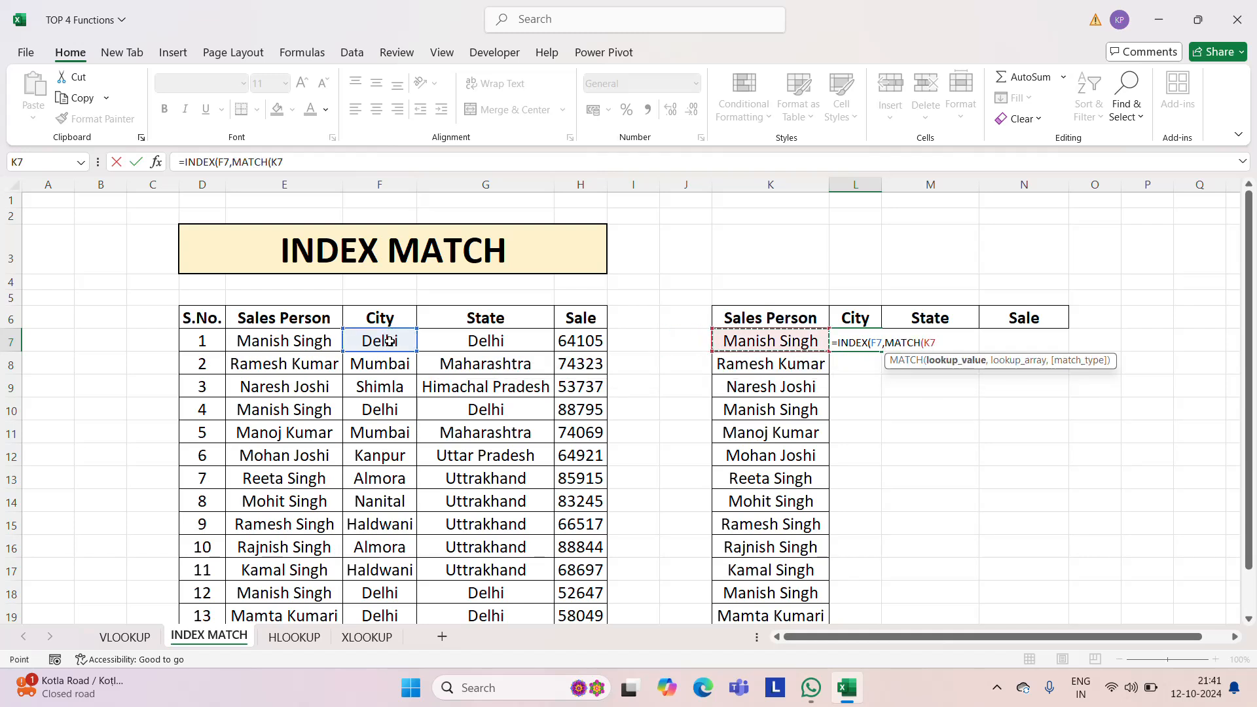
Complete the L7 formula as =INDEX(F7,MATCH(K7,E7,0)), matching against E7 with exact match type 0.
{"action": "type", "text": ","}
{"action": "key", "text": "Left"}
{"action": "key", "text": "Left"}
{"action": "key", "text": "Left"}
{"action": "key", "text": "Left"}
{"action": "key", "text": "Left"}
{"action": "key", "text": "Left"}
{"action": "key", "text": "Left"}
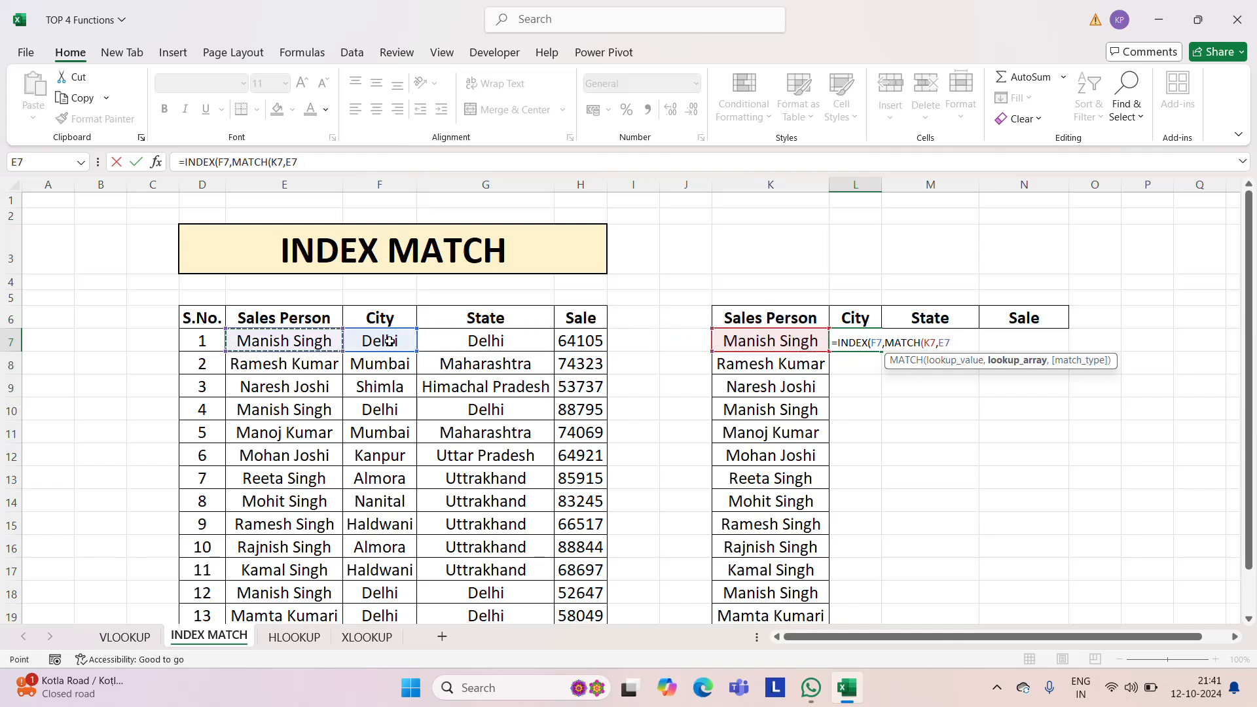
{"action": "type", "text": ","}
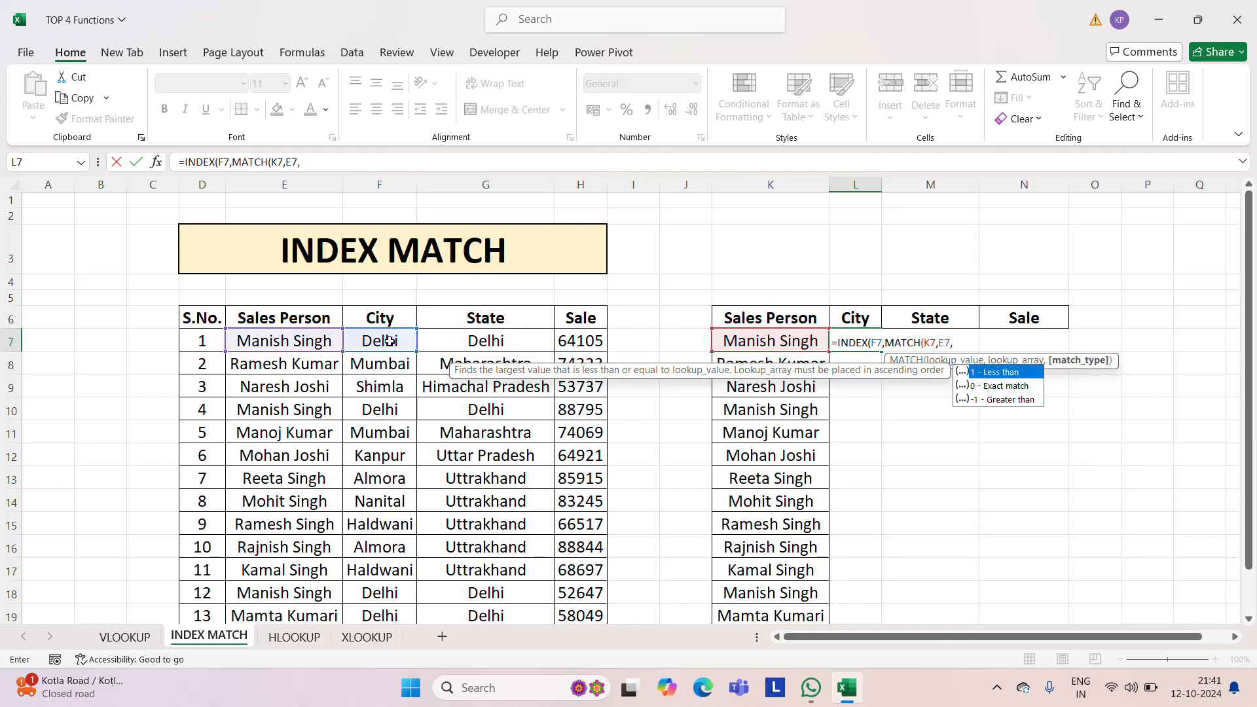
{"action": "type", "text": "0"}
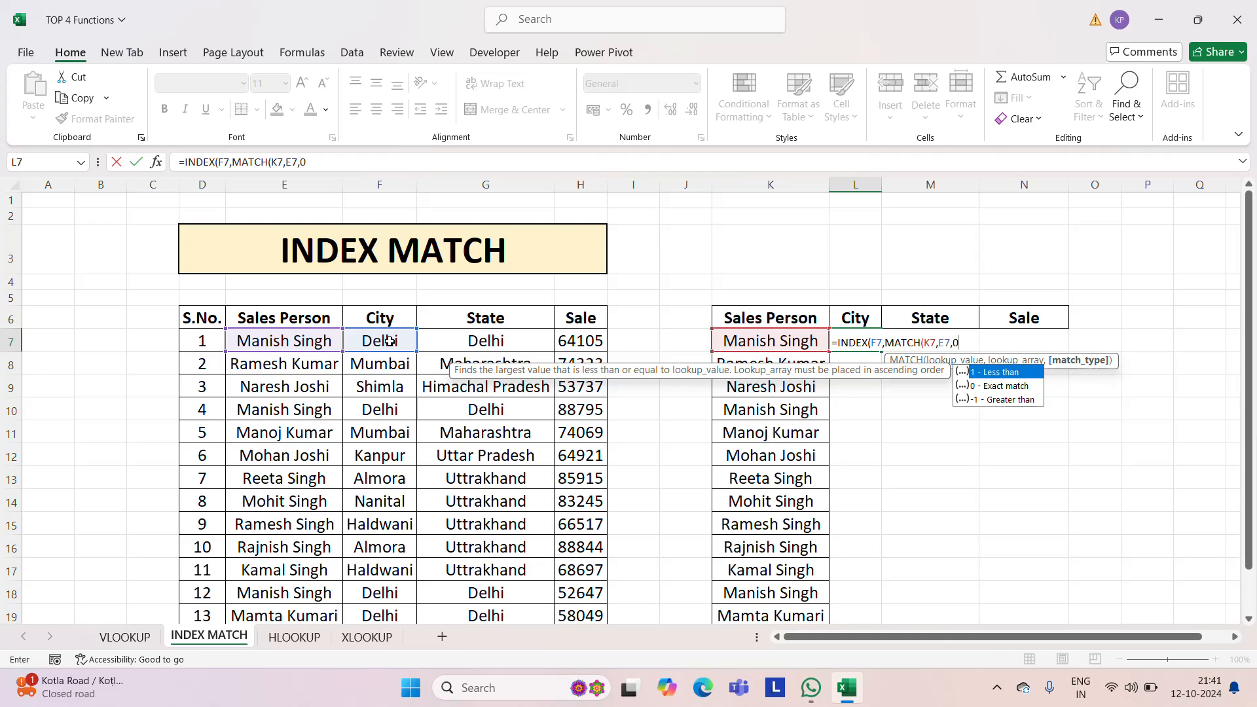
{"action": "key", "text": "Return"}
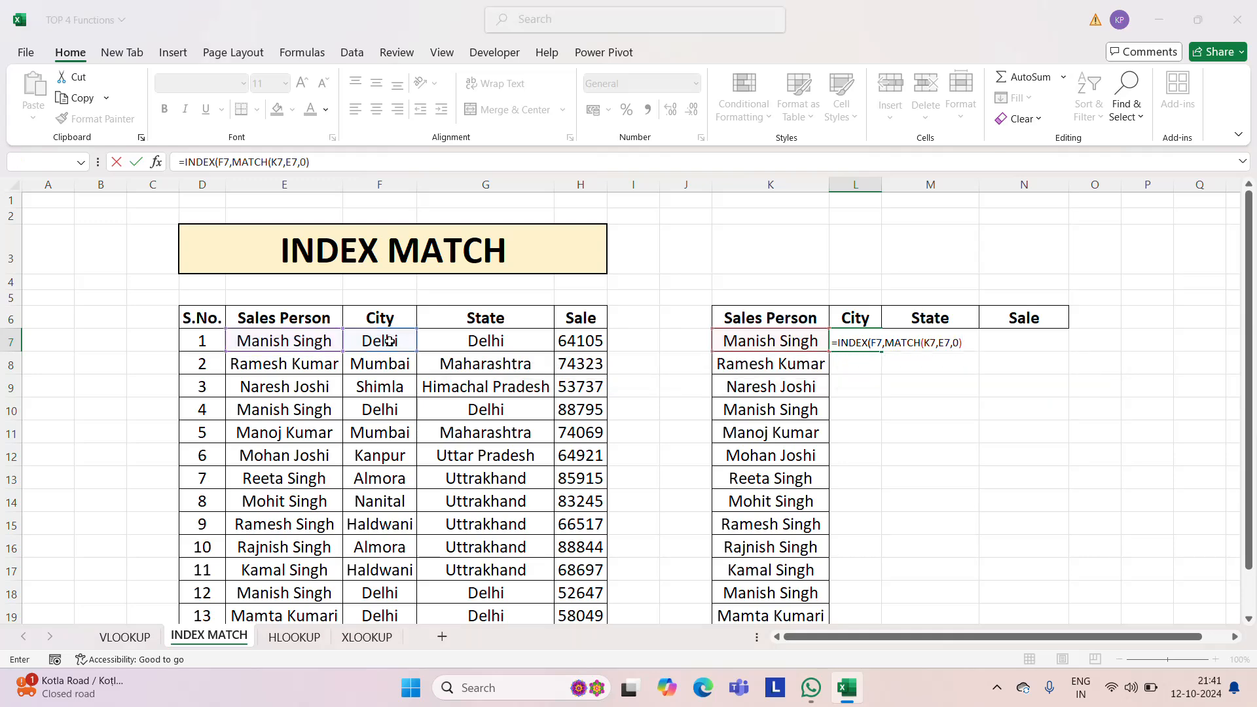
{"action": "key", "text": "Return"}
Confirm the City formula in L7 and copy it across City, State and Sale in L7:N20.
{"action": "key", "text": "Up"}
{"action": "key", "text": "ctrl+c"}
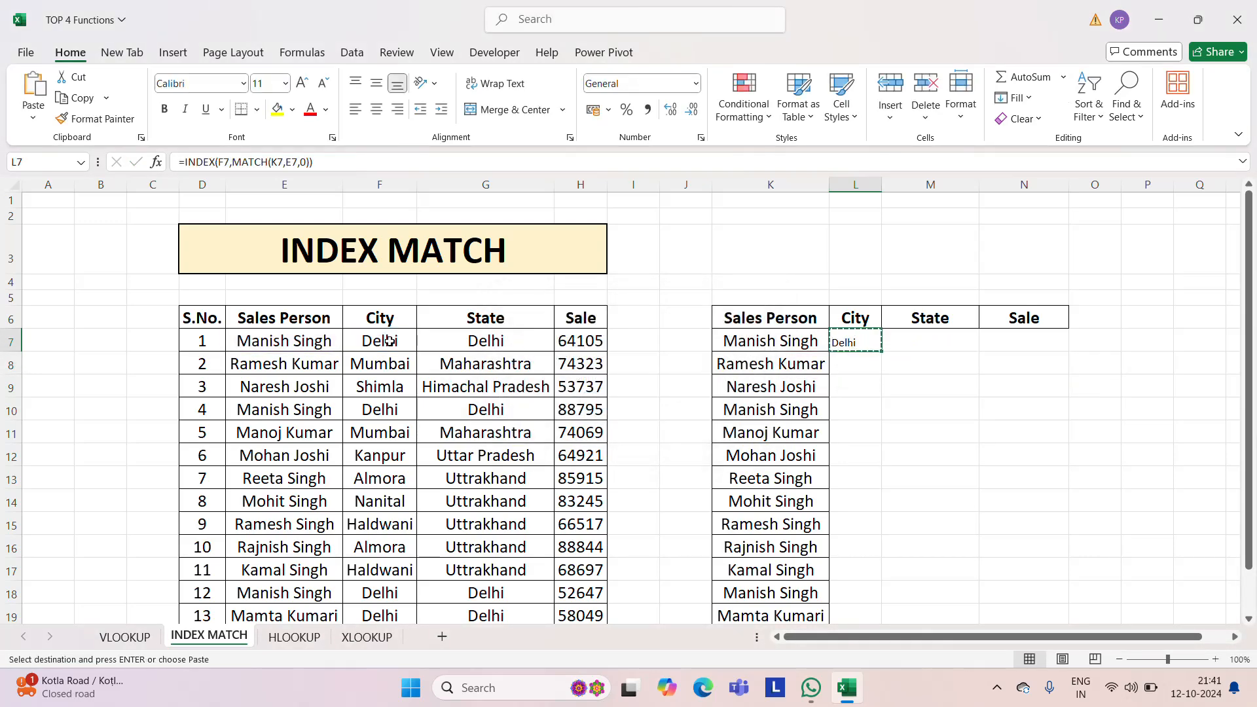
{"action": "key", "text": "shift+Right"}
{"action": "key", "text": "shift+Right"}
{"action": "key", "text": "shift+Down"}
{"action": "key", "text": "shift+Down"}
{"action": "key", "text": "shift+Down"}
{"action": "key", "text": "shift+Down"}
{"action": "key", "text": "shift+Down"}
{"action": "key", "text": "shift+Down"}
{"action": "key", "text": "shift+Down"}
{"action": "key", "text": "shift+Down"}
{"action": "key", "text": "shift+Down"}
{"action": "key", "text": "shift+Down"}
{"action": "key", "text": "shift+Down"}
{"action": "key", "text": "shift+Down"}
{"action": "key", "text": "shift+Down"}
{"action": "key", "text": "shift+Down"}
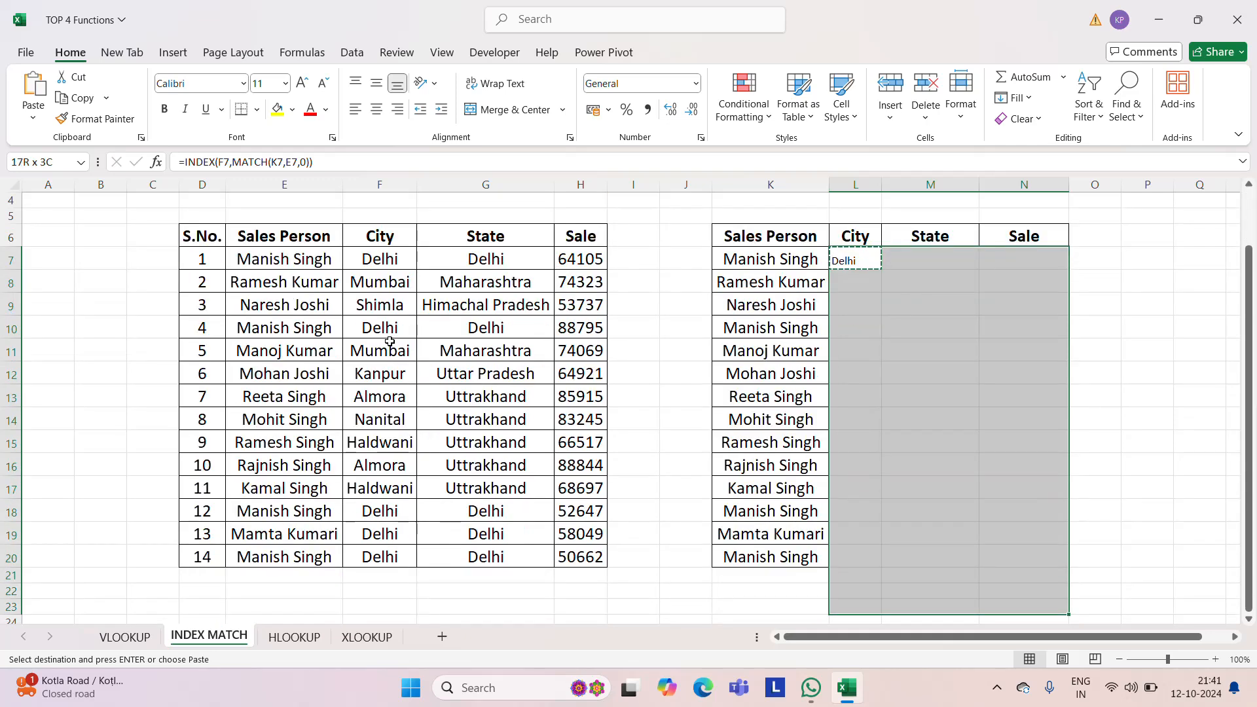
{"action": "key", "text": "shift+Up"}
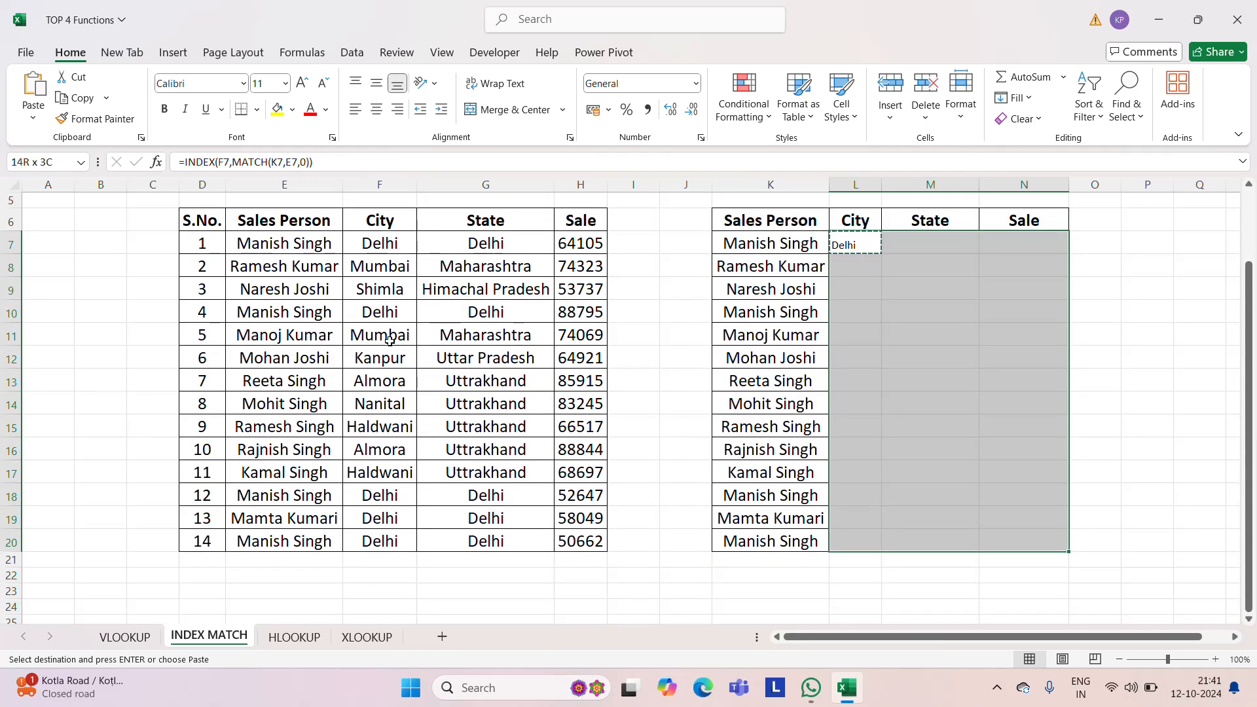
{"action": "key", "text": "ctrl+v"}
{"action": "key", "text": "Escape"}
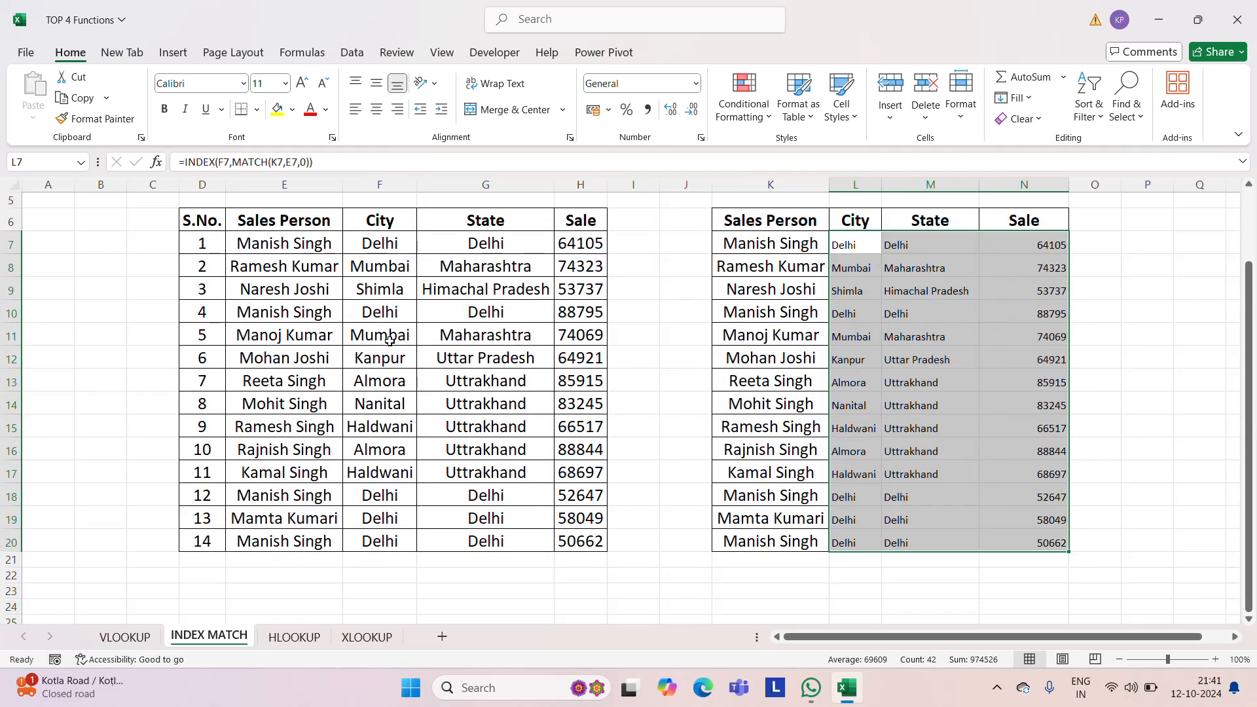
Centre the looked-up values in L7:N20 and set their font size to 16.
{"action": "left_click", "coordinate": [377, 109]}
{"action": "left_click", "coordinate": [279, 79]}
{"action": "type", "text": "16"}
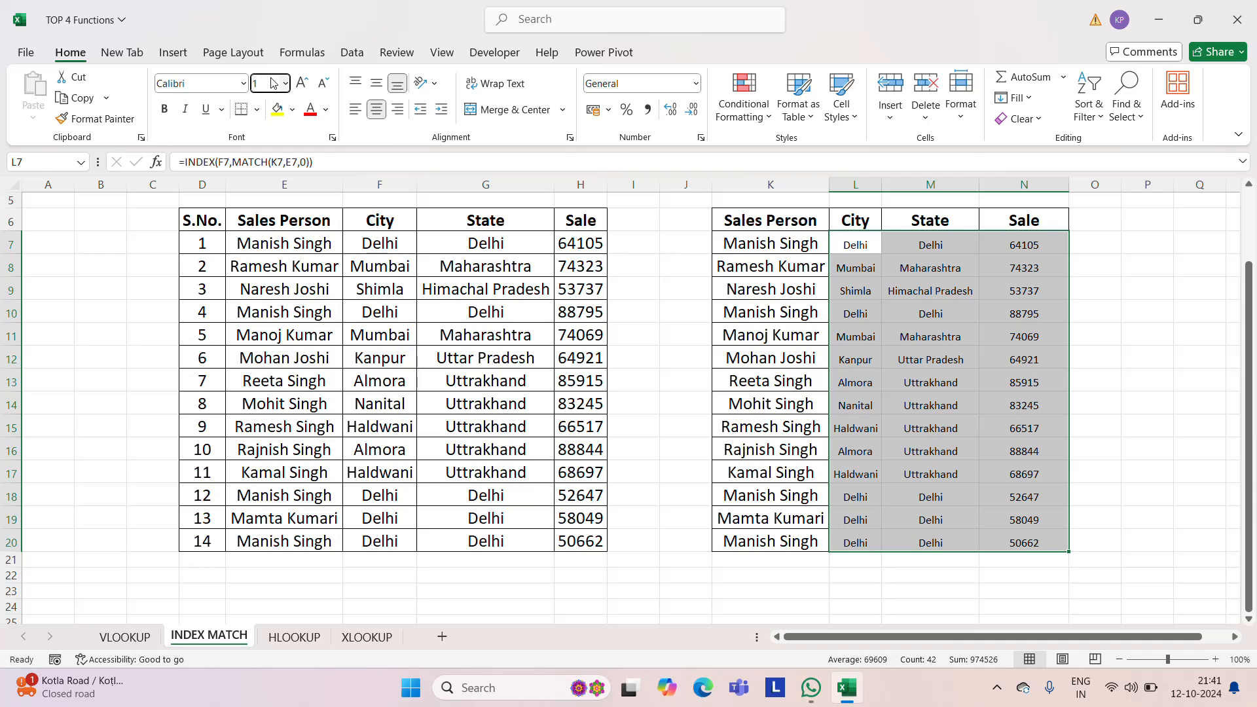
{"action": "key", "text": "Return"}
{"action": "left_click", "coordinate": [862, 312]}
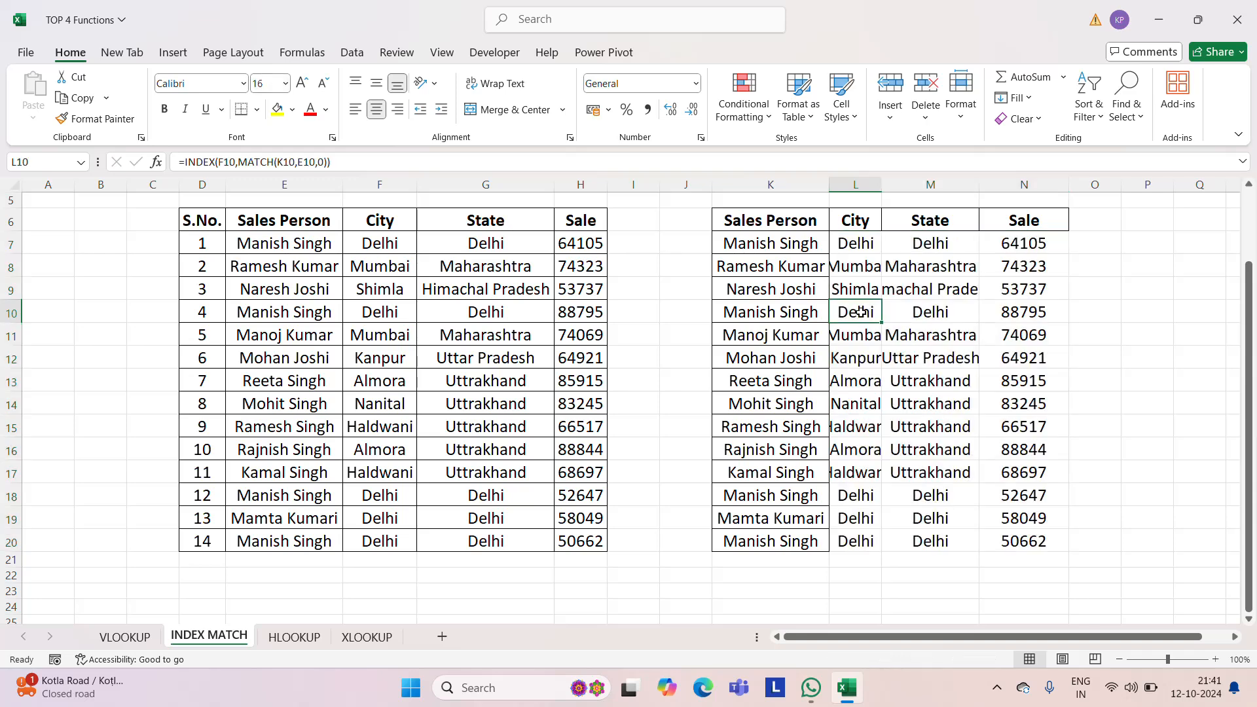
Autofit column L to the width of its city names.
{"action": "key", "text": "Up"}
{"action": "key", "text": "Up"}
{"action": "key", "text": "Up"}
{"action": "key", "text": "Up"}
{"action": "key", "text": "Up"}
{"action": "key", "text": "Up"}
{"action": "key", "text": "Up"}
{"action": "key", "text": "Up"}
{"action": "key", "text": "Up"}
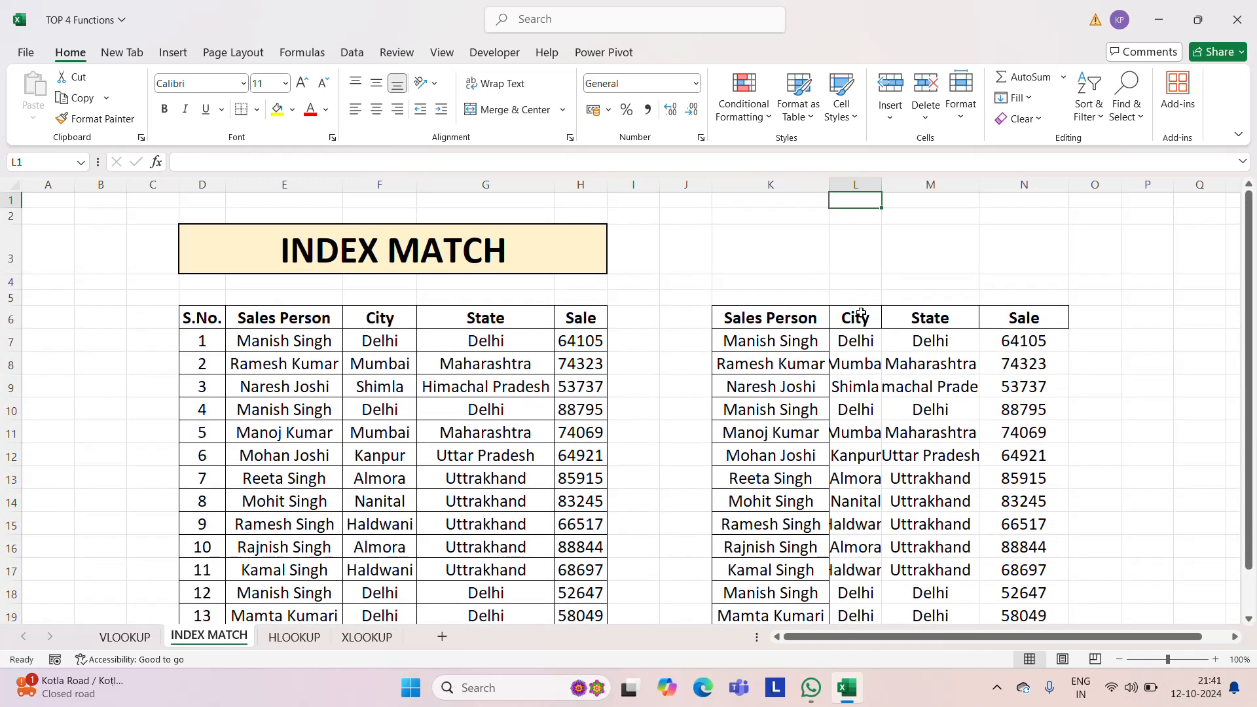
{"action": "double_click", "coordinate": [883, 184]}
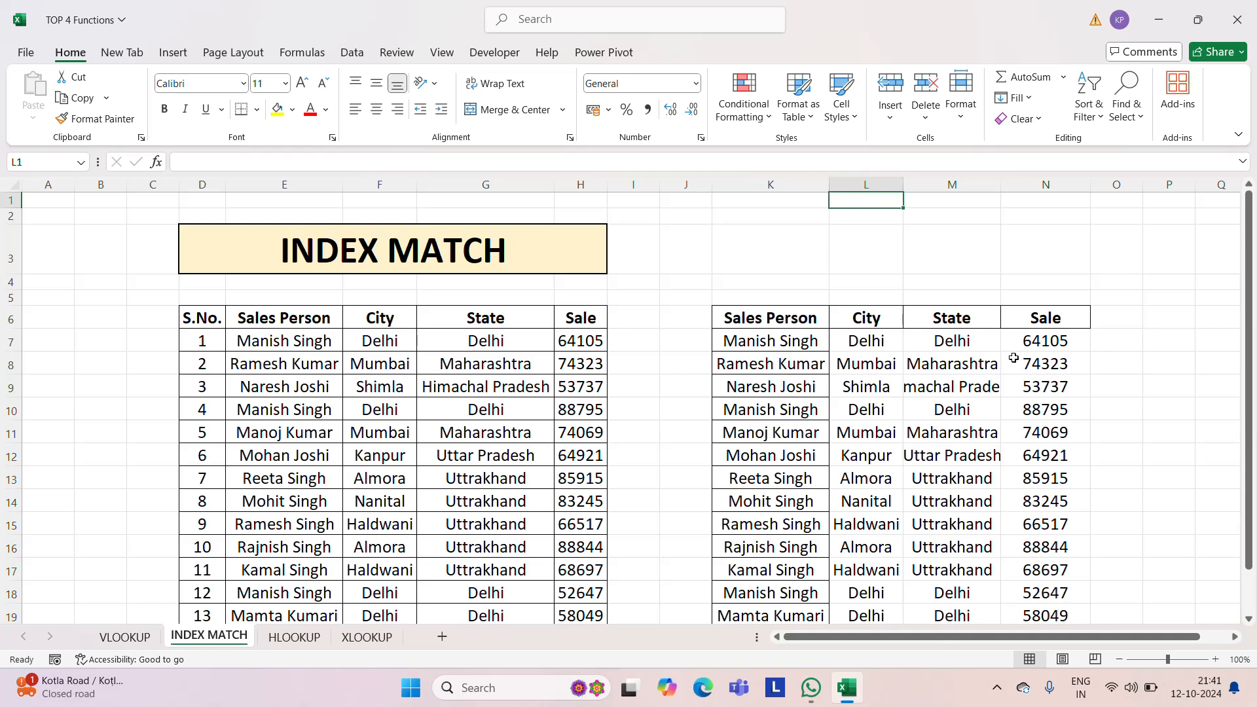
Review the INDEX MATCH formulas in row 7 of the second table, comparing the Sale cell with the City cell.
{"action": "left_click", "coordinate": [978, 338]}
{"action": "key", "text": "Left"}
{"action": "key", "text": "Left"}
{"action": "key", "text": "Up"}
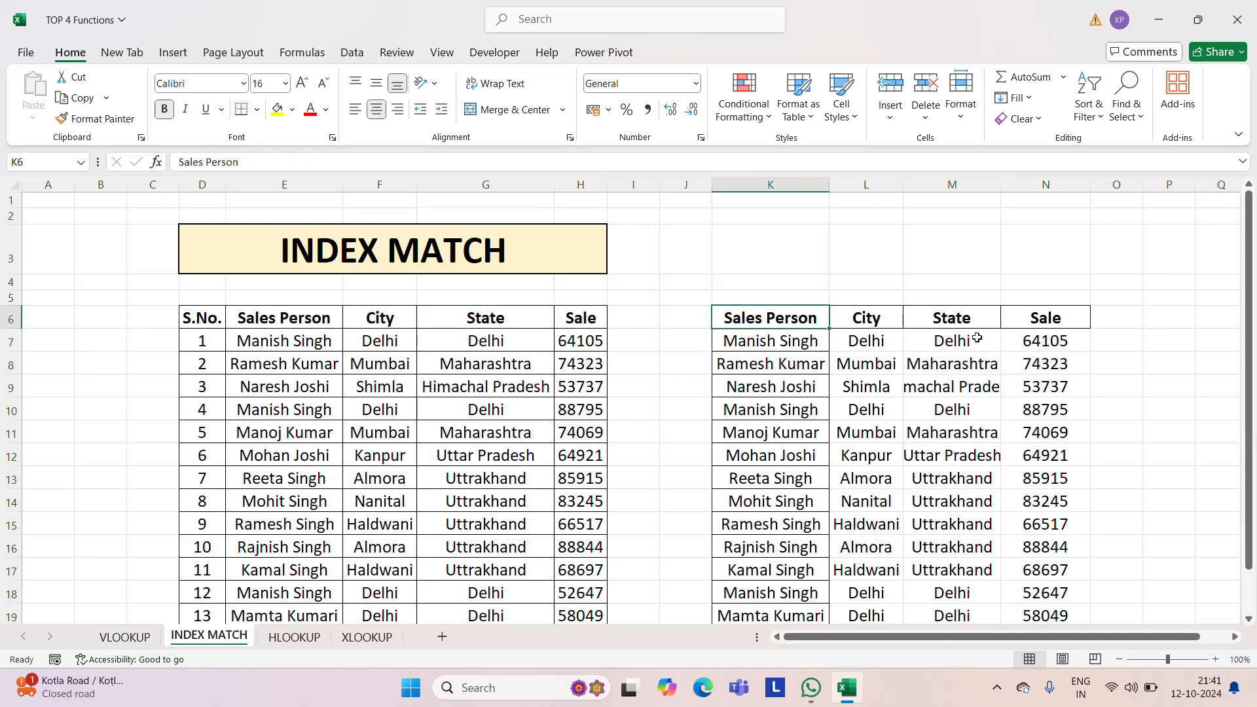
{"action": "key", "text": "Right"}
{"action": "key", "text": "Right"}
{"action": "key", "text": "Right"}
{"action": "key", "text": "Down"}
{"action": "key", "text": "Down"}
{"action": "key", "text": "Up"}
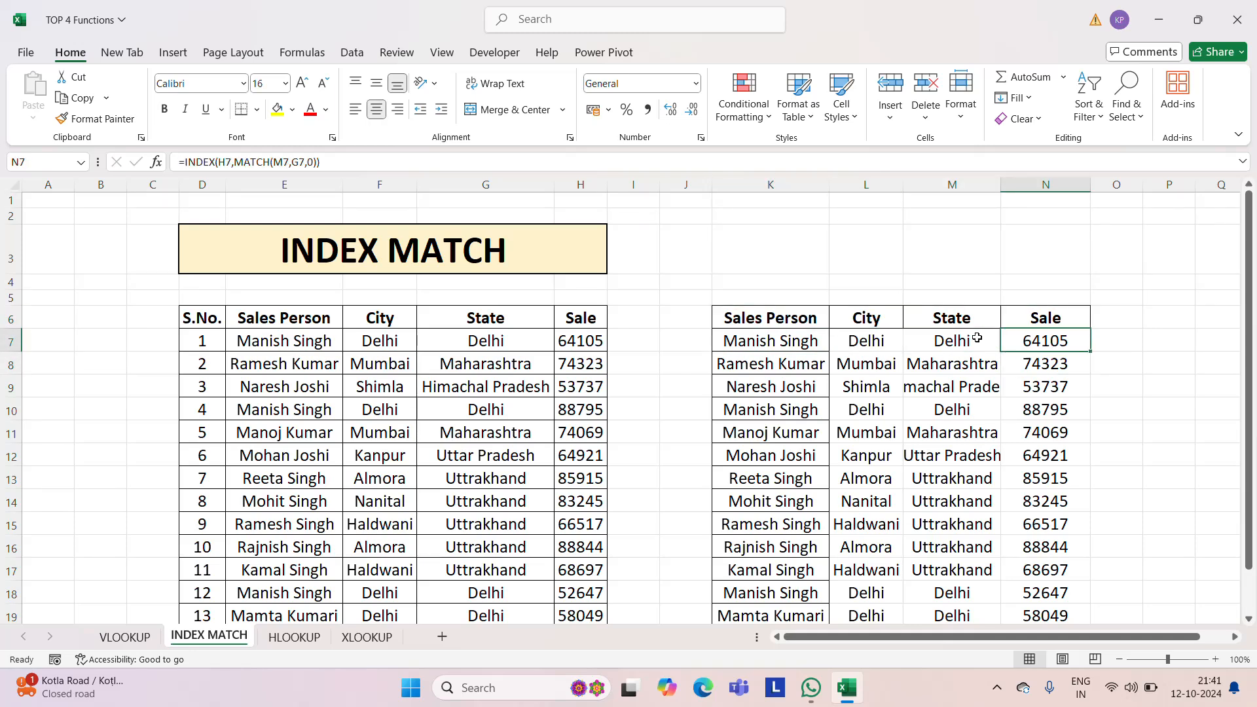
{"action": "key", "text": "Left"}
{"action": "key", "text": "Left"}
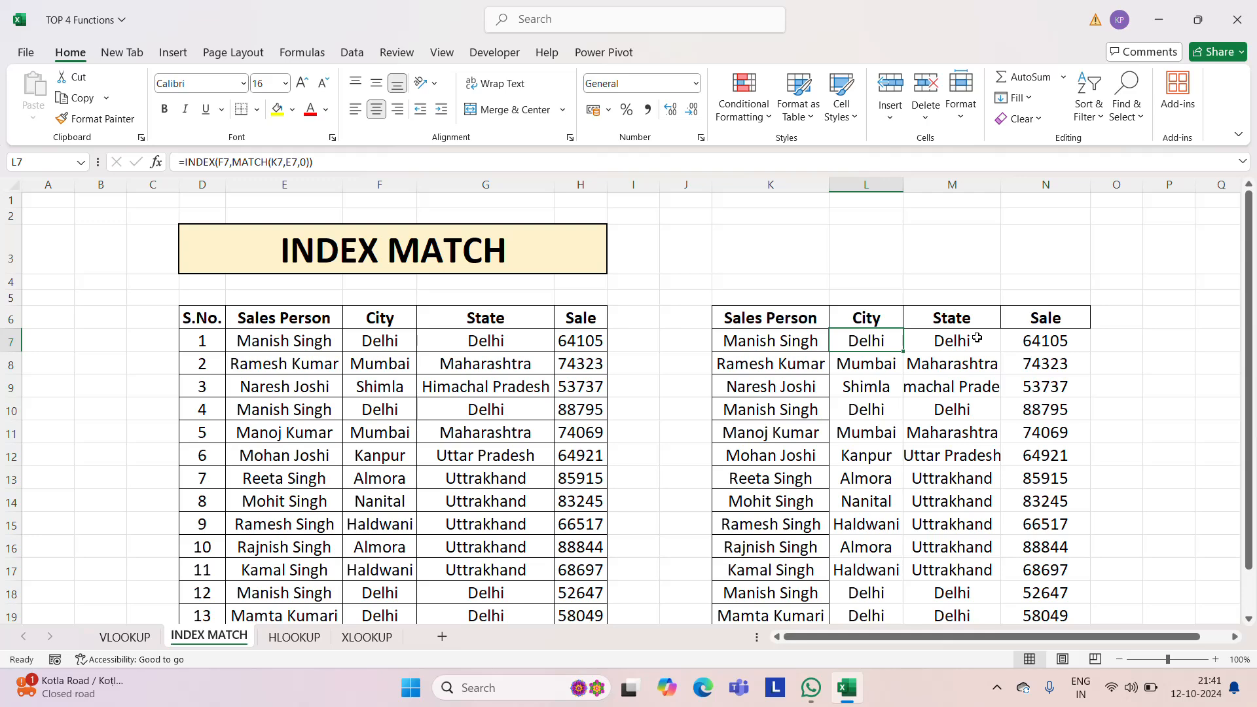
Delete columns K to N and copy the Sale column H6:H20 to P6.
{"action": "left_click_drag", "start_coordinate": [771, 185], "coordinate": [1033, 188]}
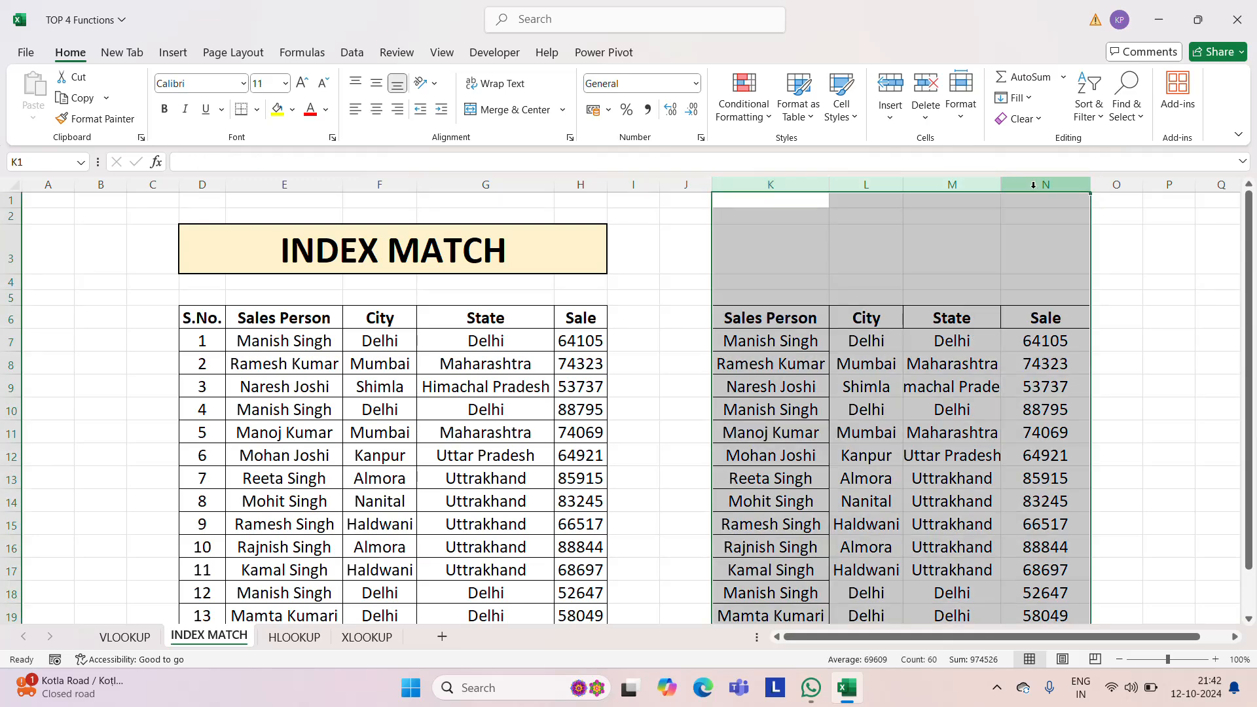
{"action": "key", "text": "ctrl+minus"}
{"action": "left_click", "coordinate": [581, 323]}
{"action": "key", "text": "ctrl+shift+Down"}
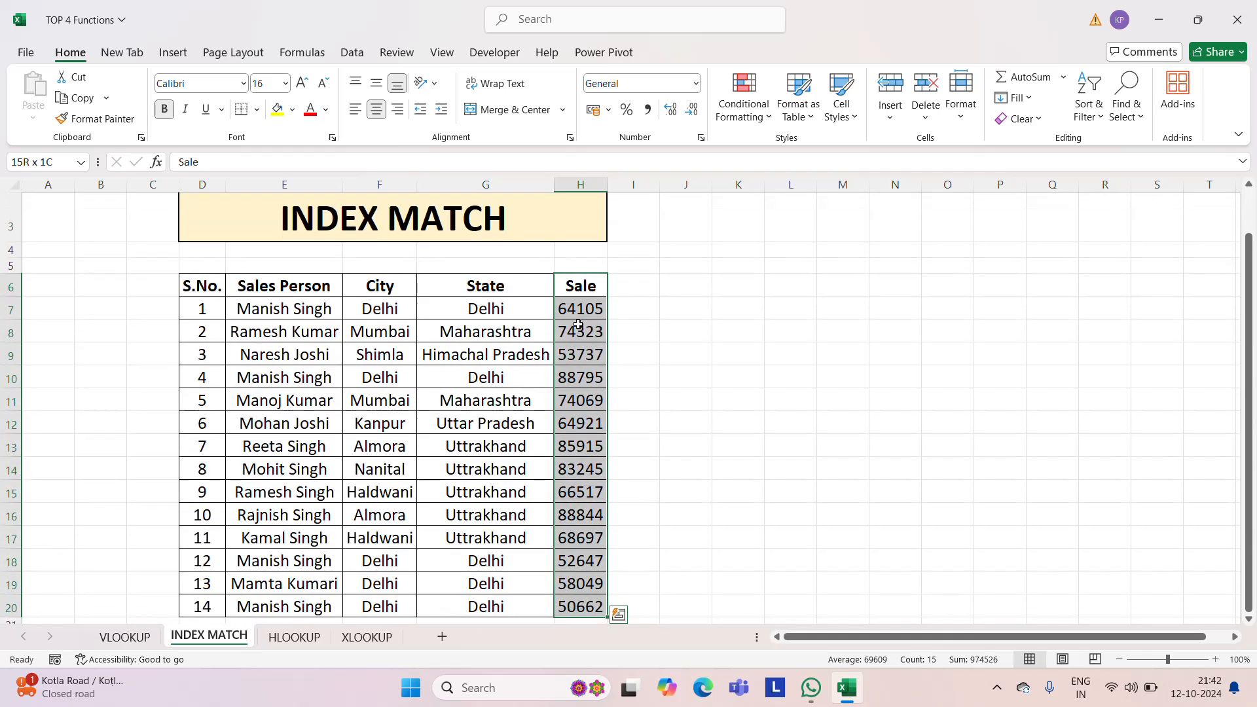
{"action": "key", "text": "ctrl+c"}
{"action": "key", "text": "Right"}
{"action": "key", "text": "Right"}
{"action": "key", "text": "Right"}
{"action": "key", "text": "Right"}
{"action": "key", "text": "Right"}
{"action": "key", "text": "Right"}
{"action": "key", "text": "Right"}
{"action": "key", "text": "Right"}
{"action": "key", "text": "ctrl+v"}
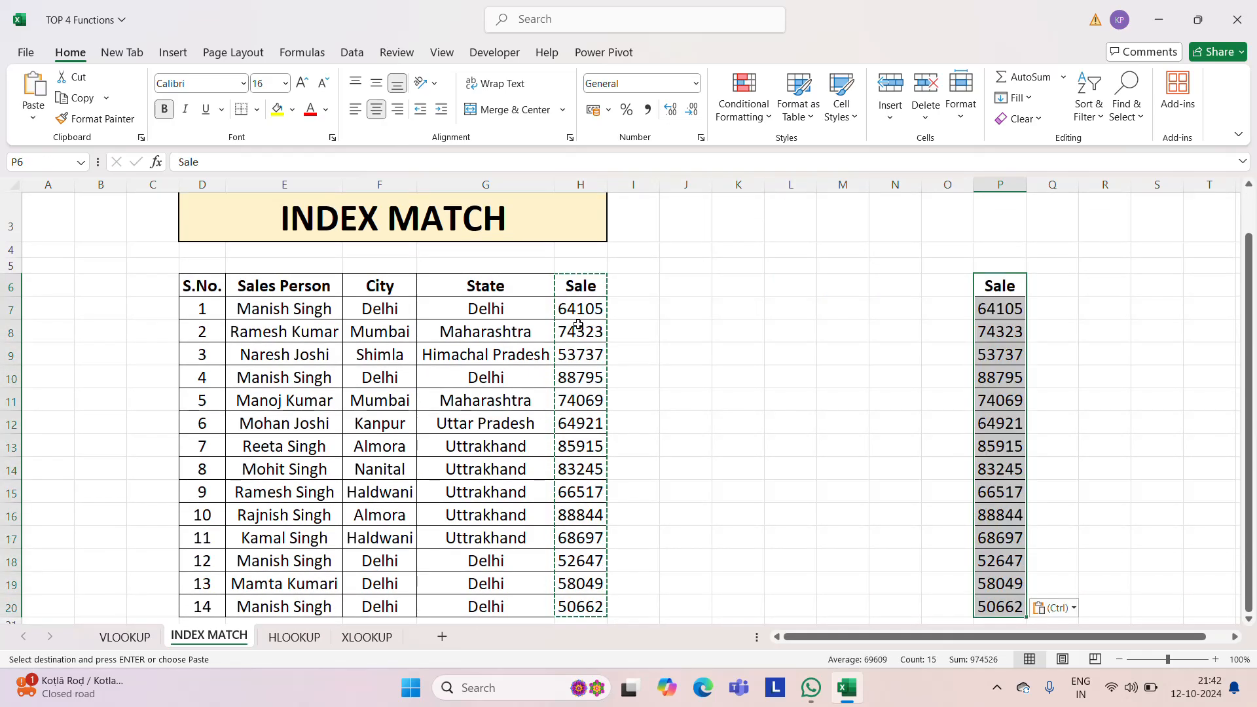
{"action": "key", "text": "Escape"}
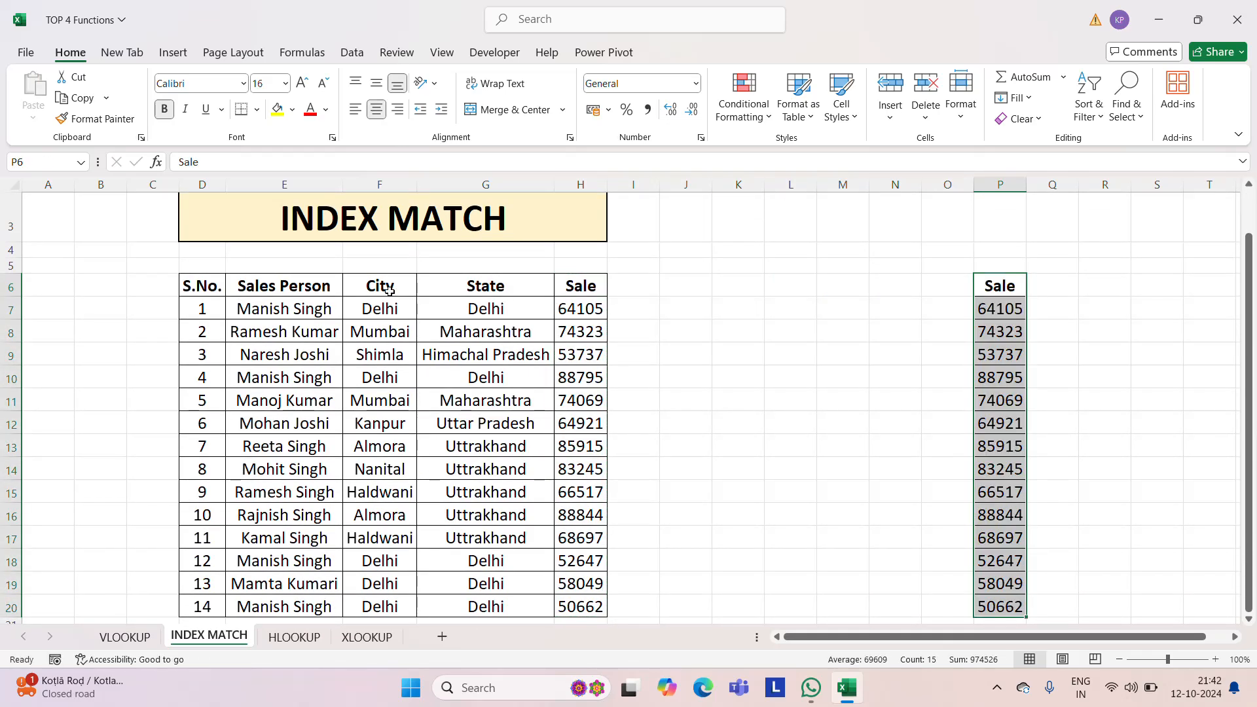
Copy the S.No., Sales Person, City and State headers from D6:G6 to L6:O6 and autofit column M.
{"action": "left_click", "coordinate": [472, 286]}
{"action": "key", "text": "shift+Left"}
{"action": "key", "text": "shift+Left"}
{"action": "key", "text": "shift+Left"}
{"action": "key", "text": "ctrl+c"}
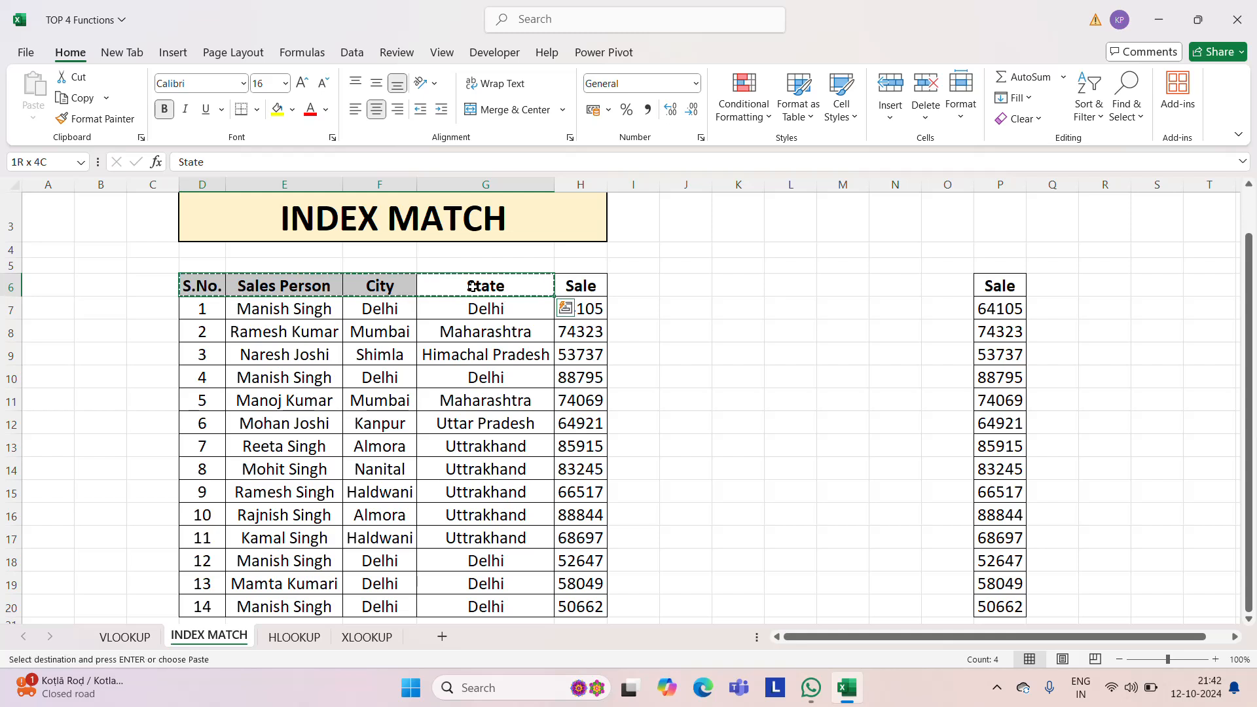
{"action": "key", "text": "Right"}
{"action": "key", "text": "Right"}
{"action": "key", "text": "Right"}
{"action": "key", "text": "Right"}
{"action": "key", "text": "Right"}
{"action": "key", "text": "ctrl+v"}
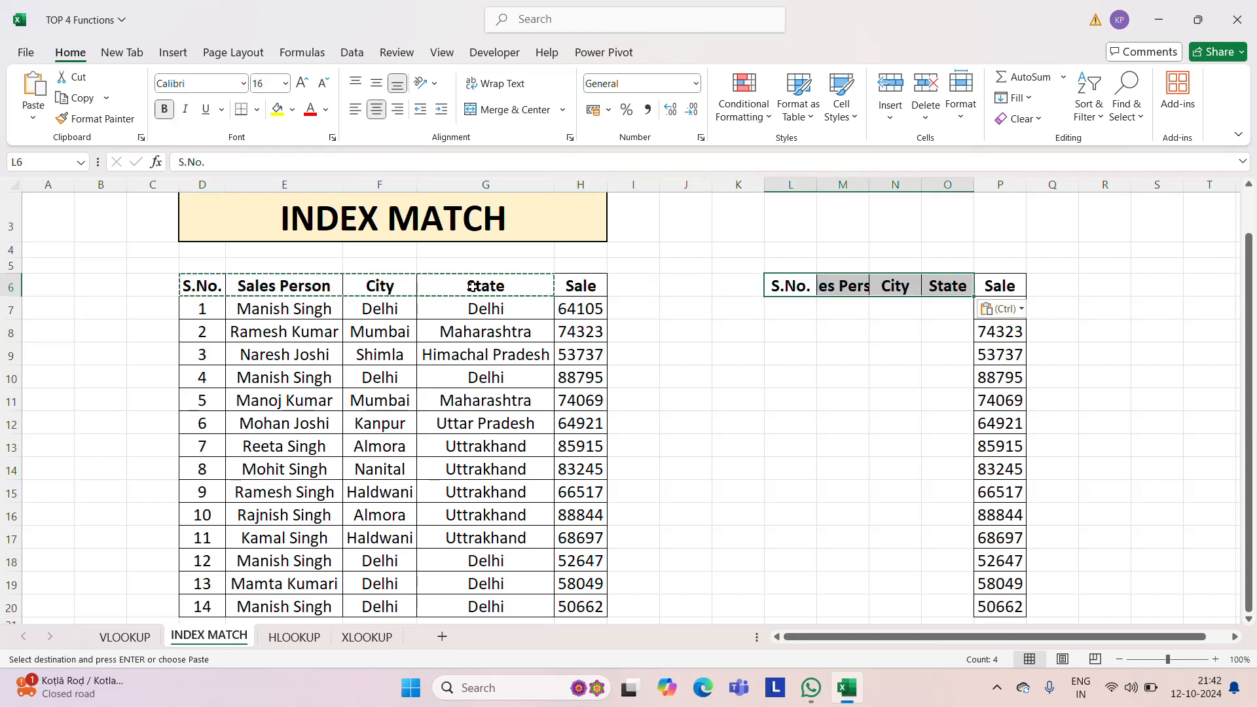
{"action": "key", "text": "Escape"}
{"action": "key", "text": "Down"}
{"action": "key", "text": "Up"}
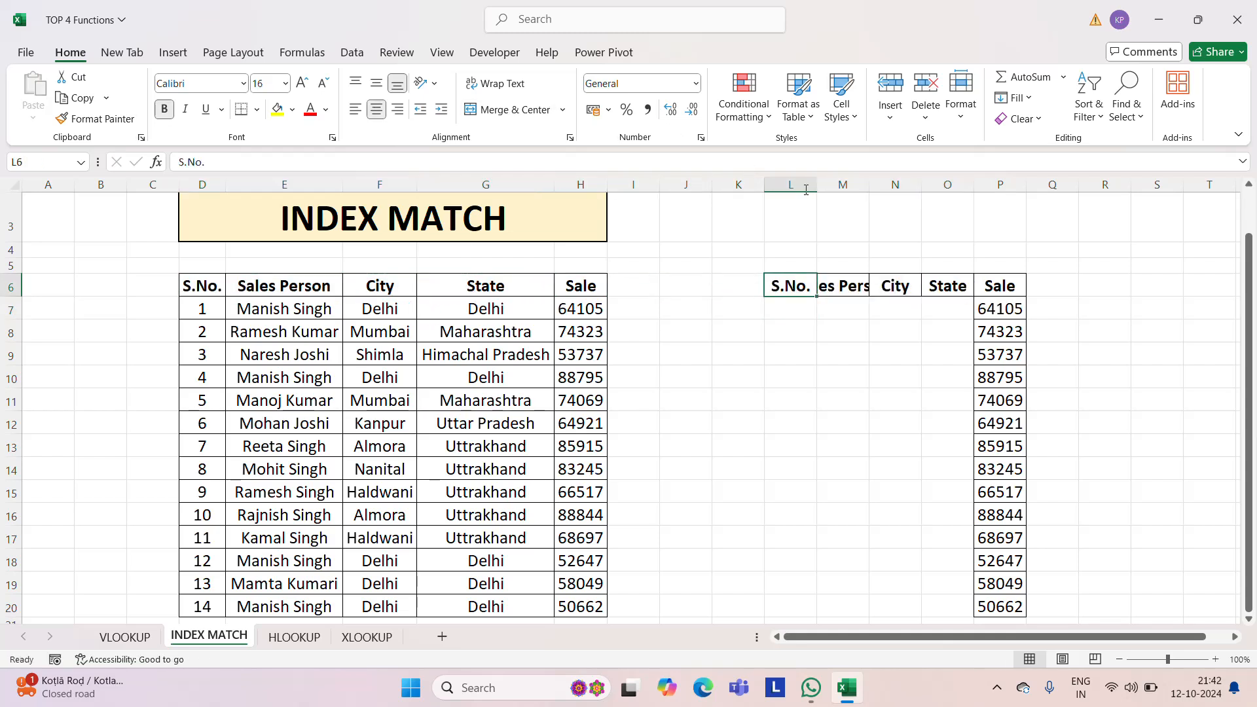
{"action": "double_click", "coordinate": [869, 186]}
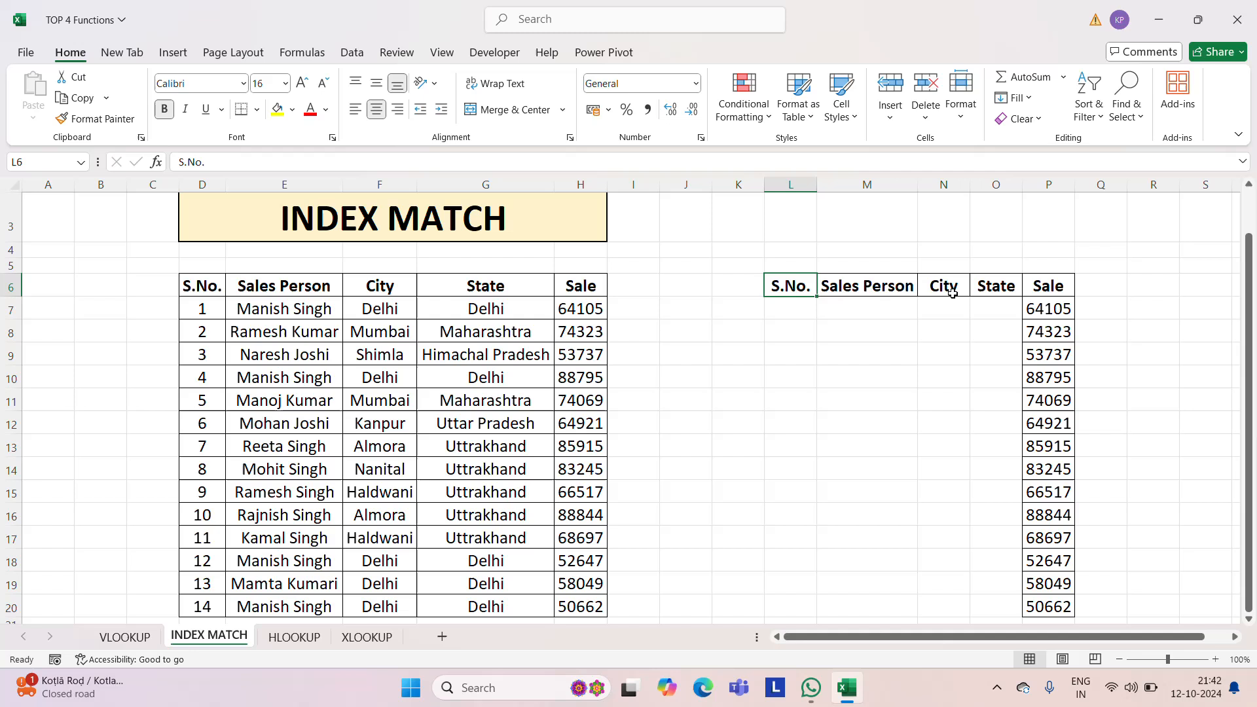
Begin an INDEX formula in O7 on the State cell G7, nesting a MATCH function as its row number.
{"action": "left_click", "coordinate": [1000, 302]}
{"action": "type", "text": "=INDEX("}
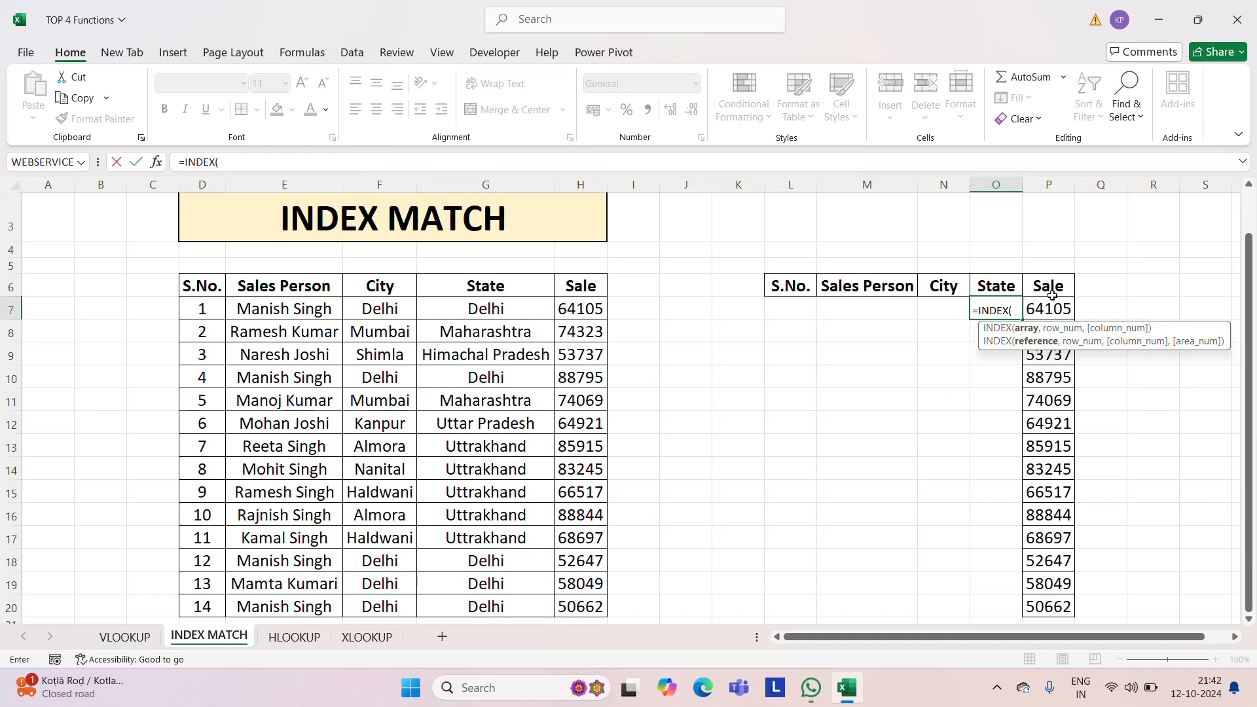
{"action": "left_click", "coordinate": [487, 308]}
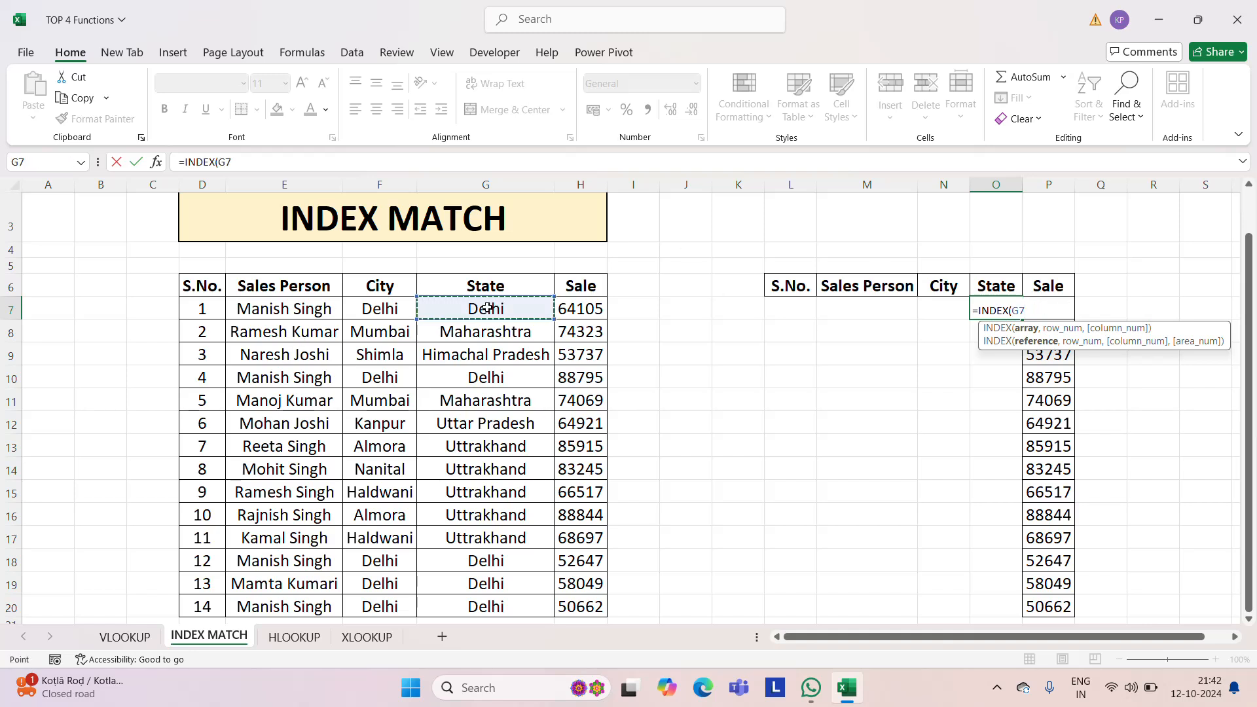
{"action": "type", "text": ","}
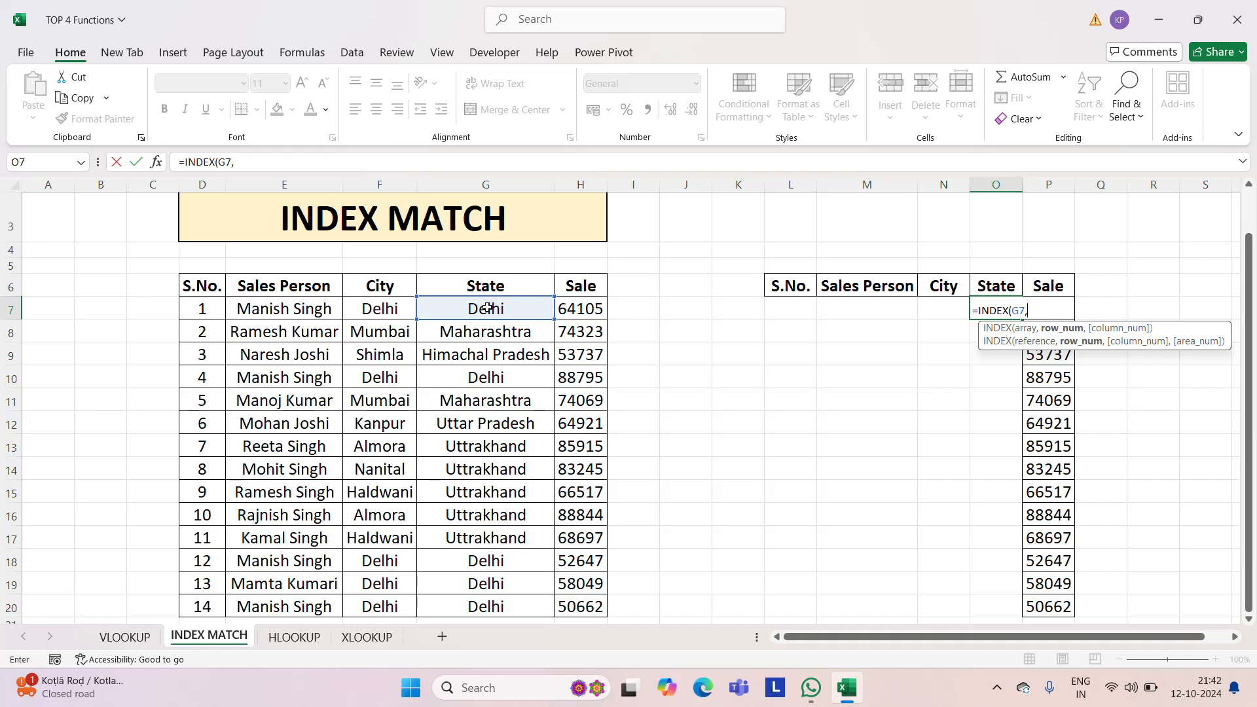
{"action": "type", "text": "ma"}
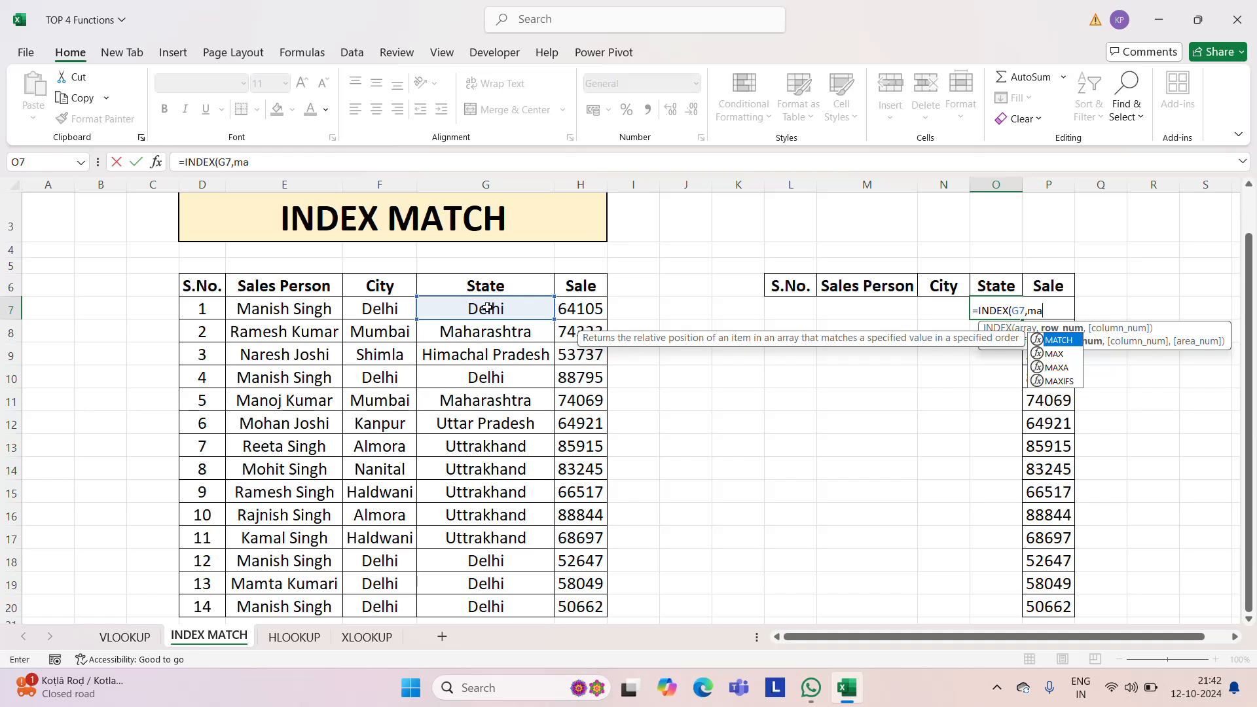
{"action": "key", "text": "Tab"}
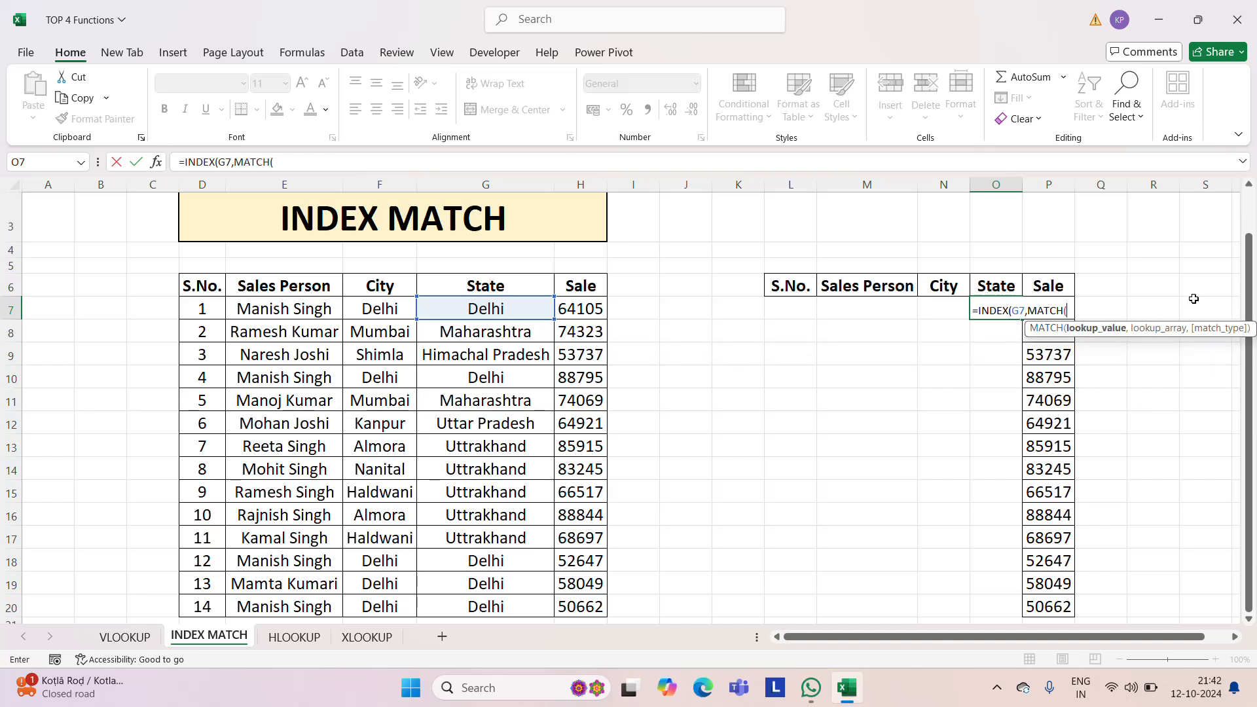
Complete the O7 formula as =INDEX(G7,MATCH(P7,H7,0)), looking up the sale P7 in H7 with an exact match.
{"action": "left_click", "coordinate": [1177, 310]}
{"action": "key", "text": "Left"}
{"action": "key", "text": "Left"}
{"action": "type", "text": ","}
{"action": "key", "text": "Left"}
{"action": "key", "text": "Left"}
{"action": "key", "text": "Left"}
{"action": "key", "text": "Left"}
{"action": "key", "text": "Left"}
{"action": "key", "text": "Left"}
{"action": "key", "text": "Left"}
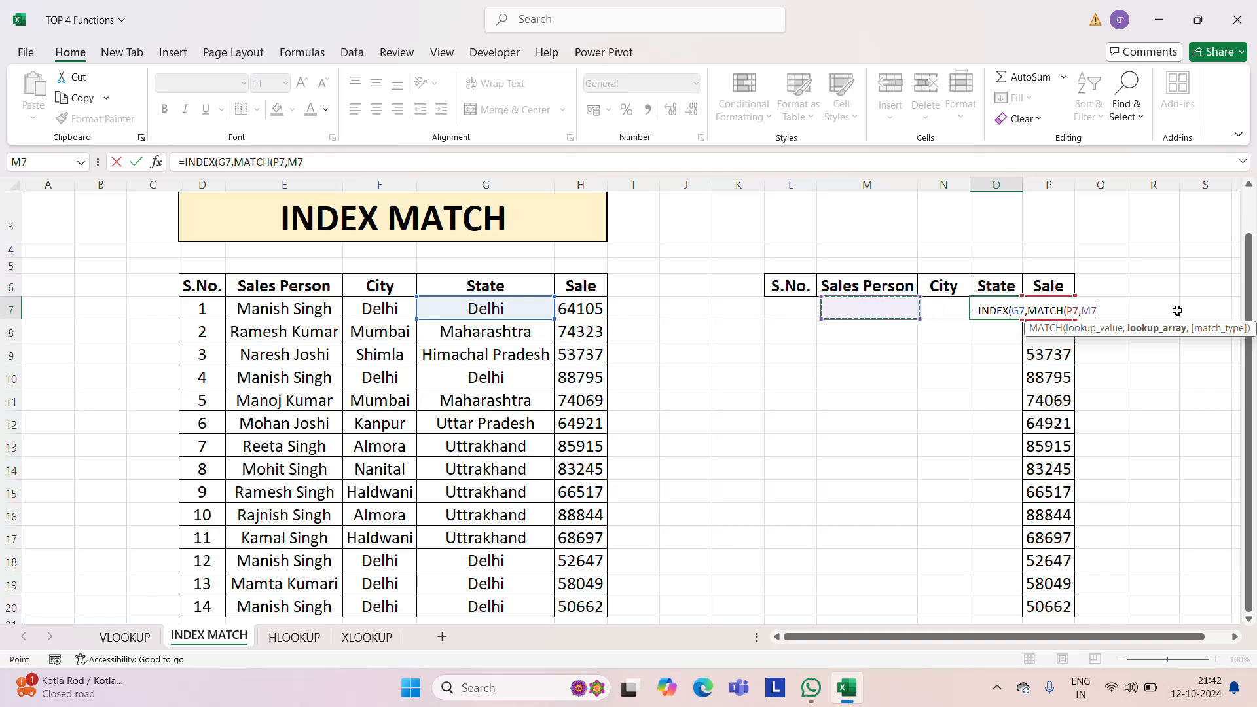
{"action": "type", "text": ","}
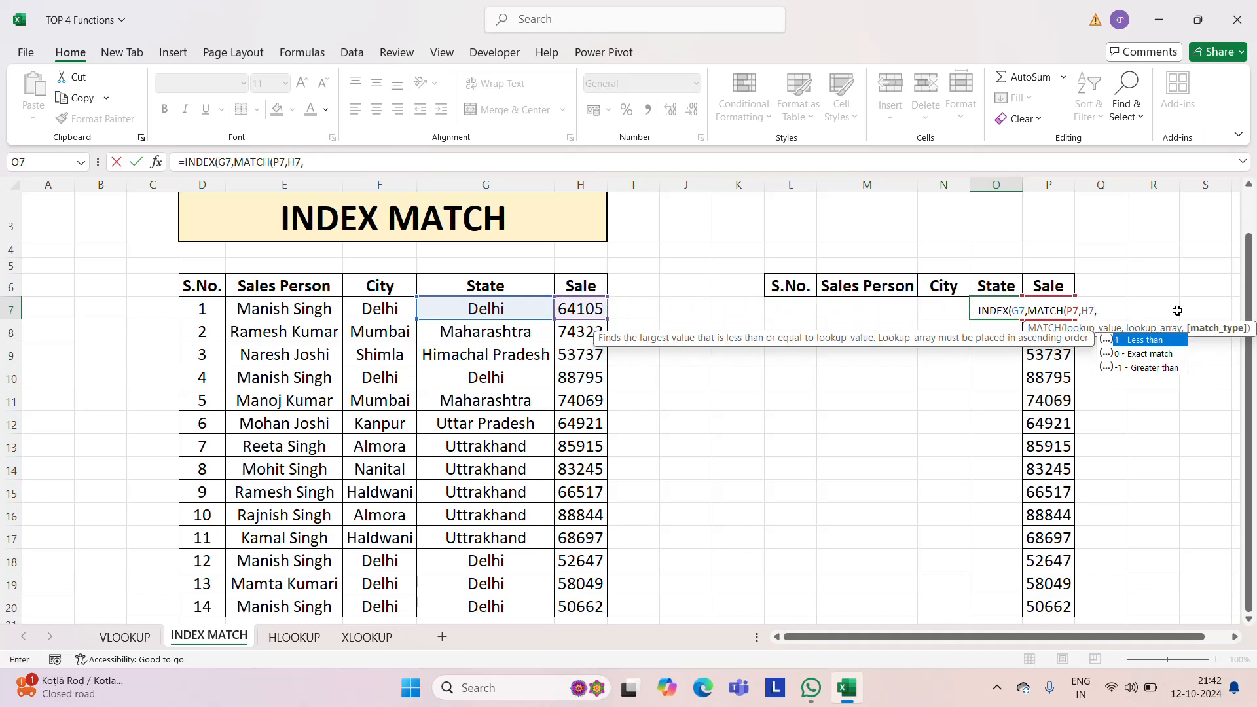
{"action": "type", "text": "0)"}
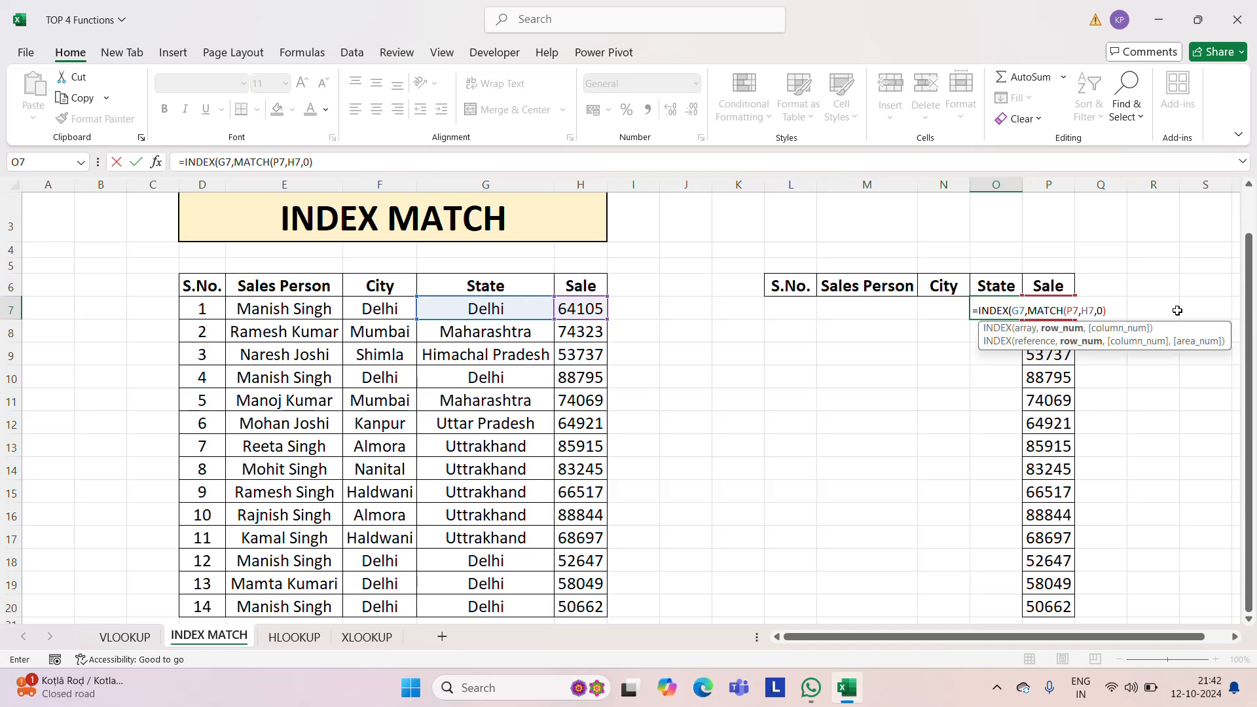
{"action": "key", "text": "Return"}
{"action": "key", "text": "Return"}
{"action": "key", "text": "Up"}
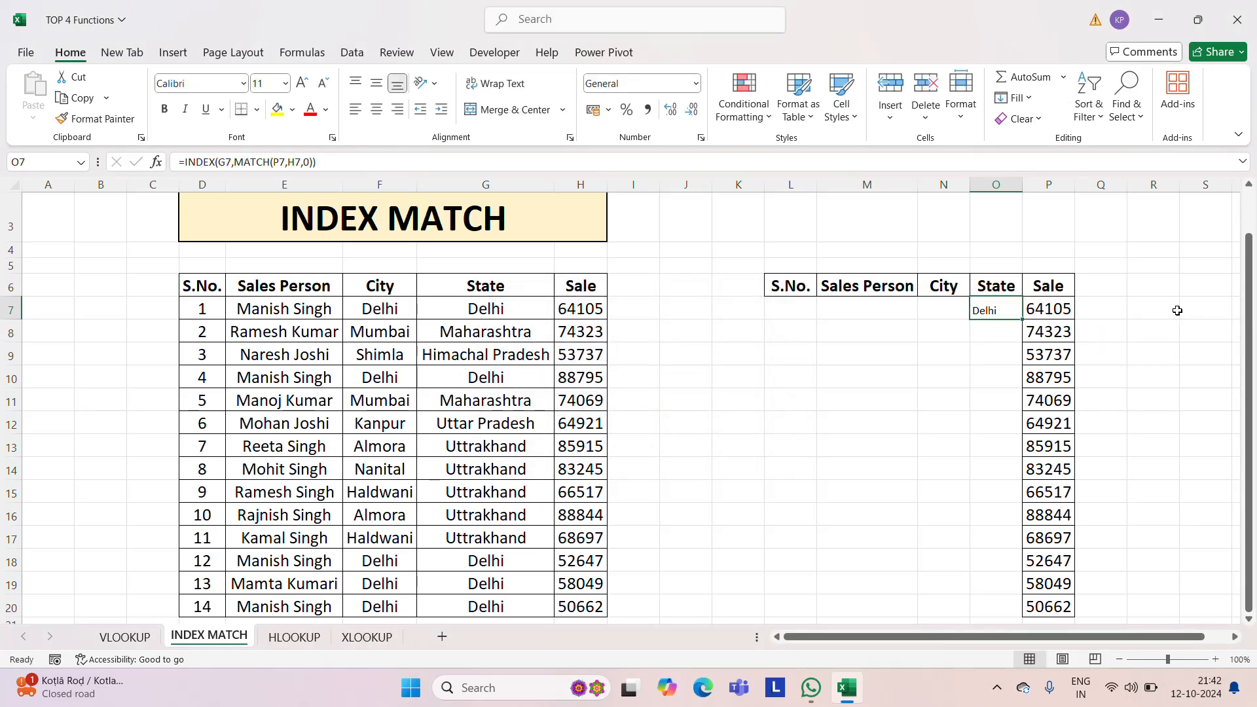
Copy the O7 formula across S.No., Sales Person, City and State in L7:O20.
{"action": "key", "text": "ctrl+c"}
{"action": "key", "text": "shift+Left"}
{"action": "key", "text": "shift+Left"}
{"action": "key", "text": "shift+Left"}
{"action": "key", "text": "shift+Down"}
{"action": "key", "text": "shift+Down"}
{"action": "key", "text": "shift+Down"}
{"action": "key", "text": "shift+Down"}
{"action": "key", "text": "shift+Down"}
{"action": "key", "text": "shift+Down"}
{"action": "key", "text": "shift+Down"}
{"action": "key", "text": "shift+Down"}
{"action": "key", "text": "shift+Down"}
{"action": "key", "text": "shift+Down"}
{"action": "key", "text": "shift+Down"}
{"action": "key", "text": "shift+Down"}
{"action": "key", "text": "shift+Down"}
{"action": "key", "text": "shift+Down"}
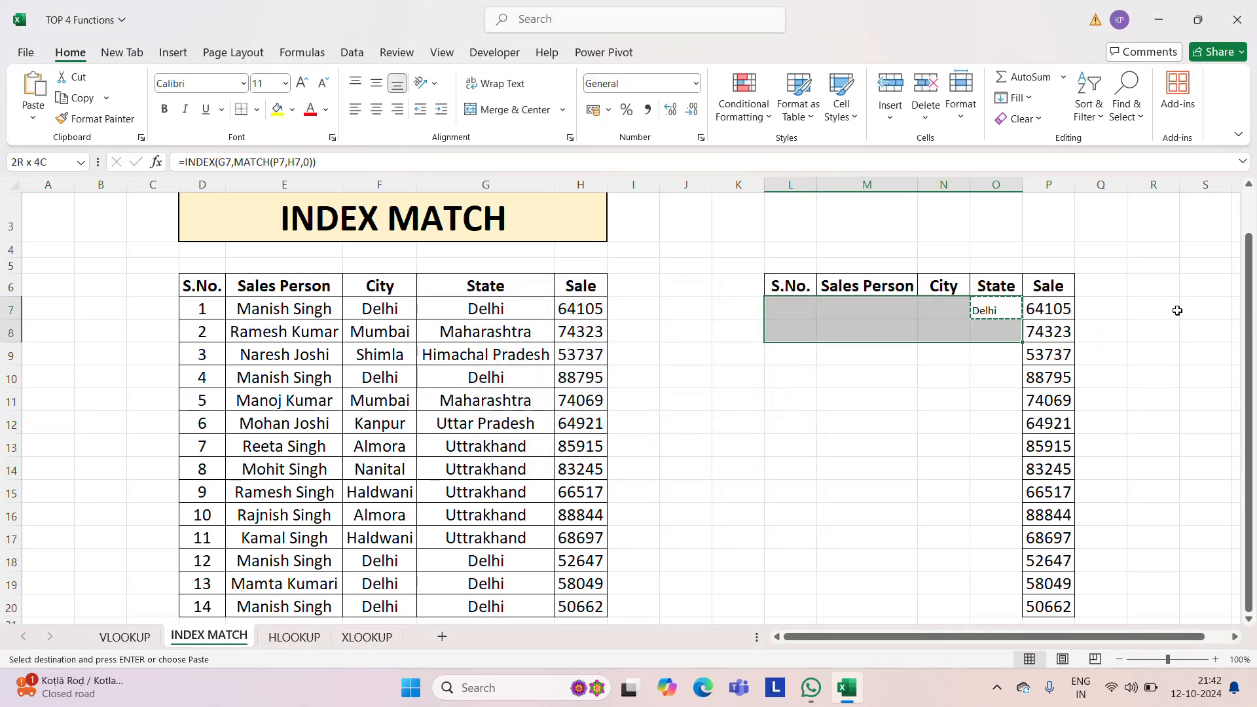
{"action": "key", "text": "shift+Up"}
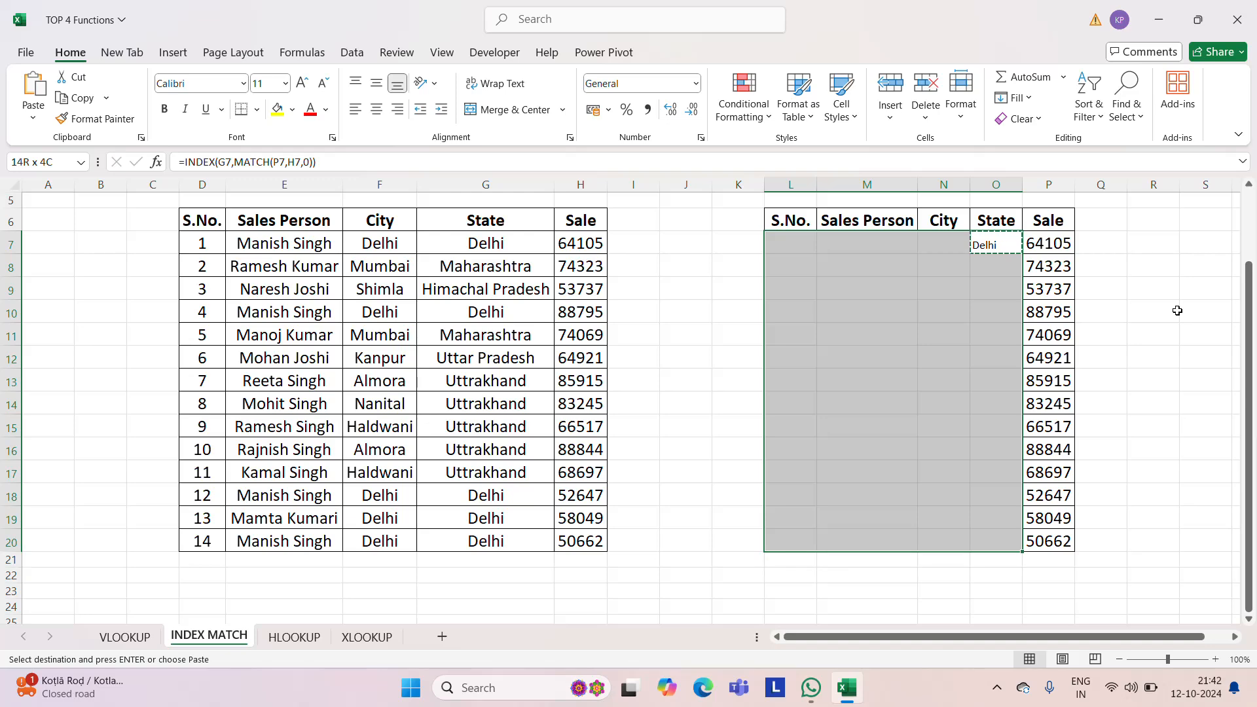
{"action": "key", "text": "ctrl+v"}
{"action": "key", "text": "Escape"}
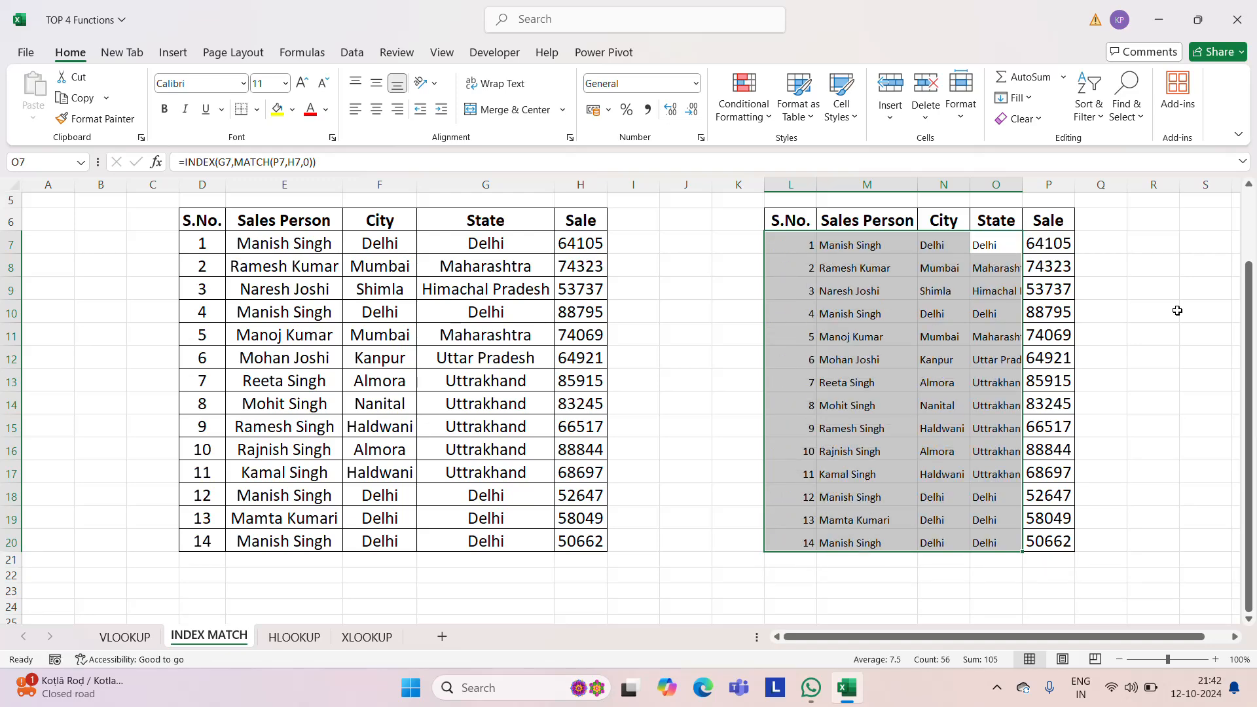
Set the font size of the lookup table data in L7:P20 to 16.
{"action": "key", "text": "shift+Right"}
{"action": "key", "text": "Left"}
{"action": "key", "text": "Left"}
{"action": "key", "text": "Left"}
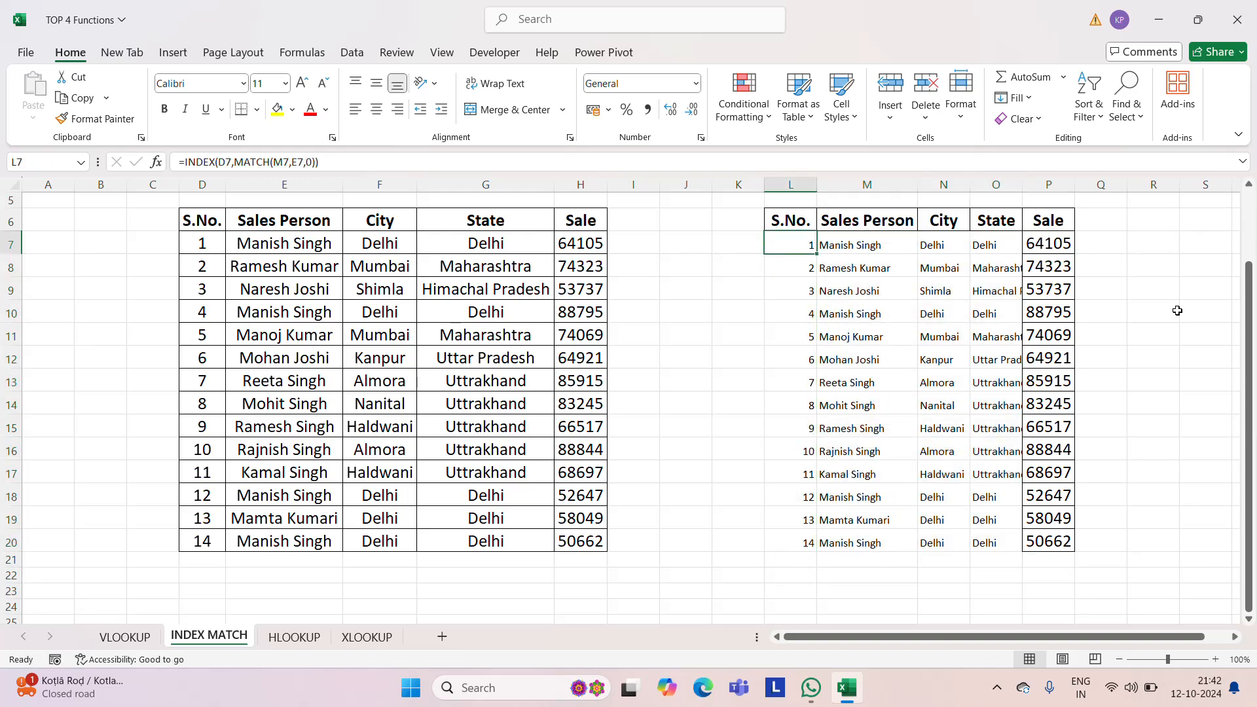
{"action": "key", "text": "ctrl+shift+Right"}
{"action": "key", "text": "ctrl+shift+Down"}
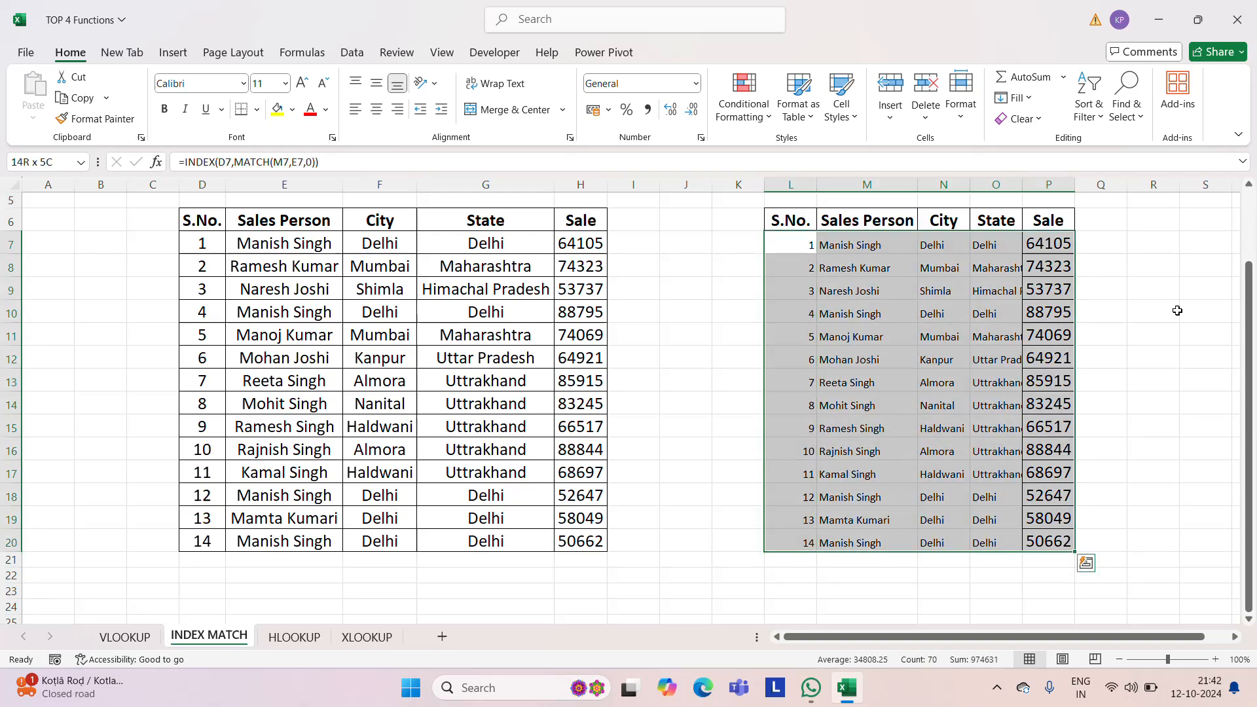
{"action": "left_click", "coordinate": [372, 110]}
{"action": "left_click", "coordinate": [355, 110]}
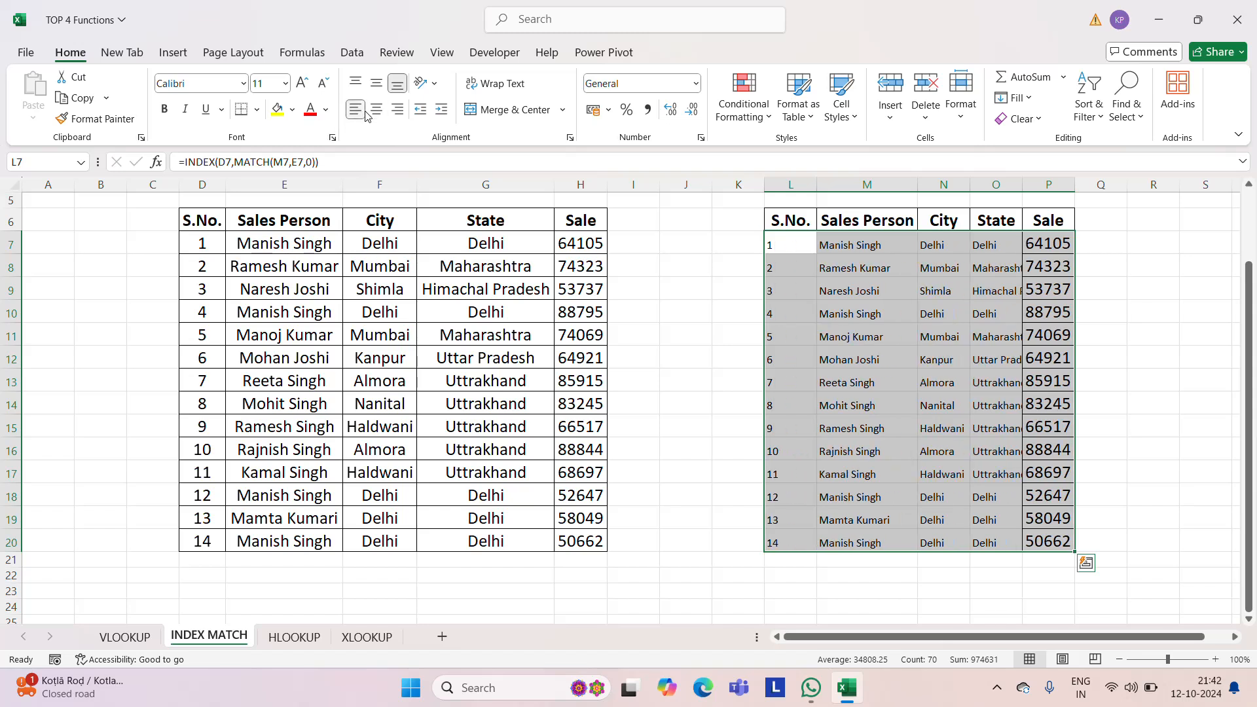
{"action": "left_click", "coordinate": [376, 111]}
{"action": "left_click", "coordinate": [376, 113]}
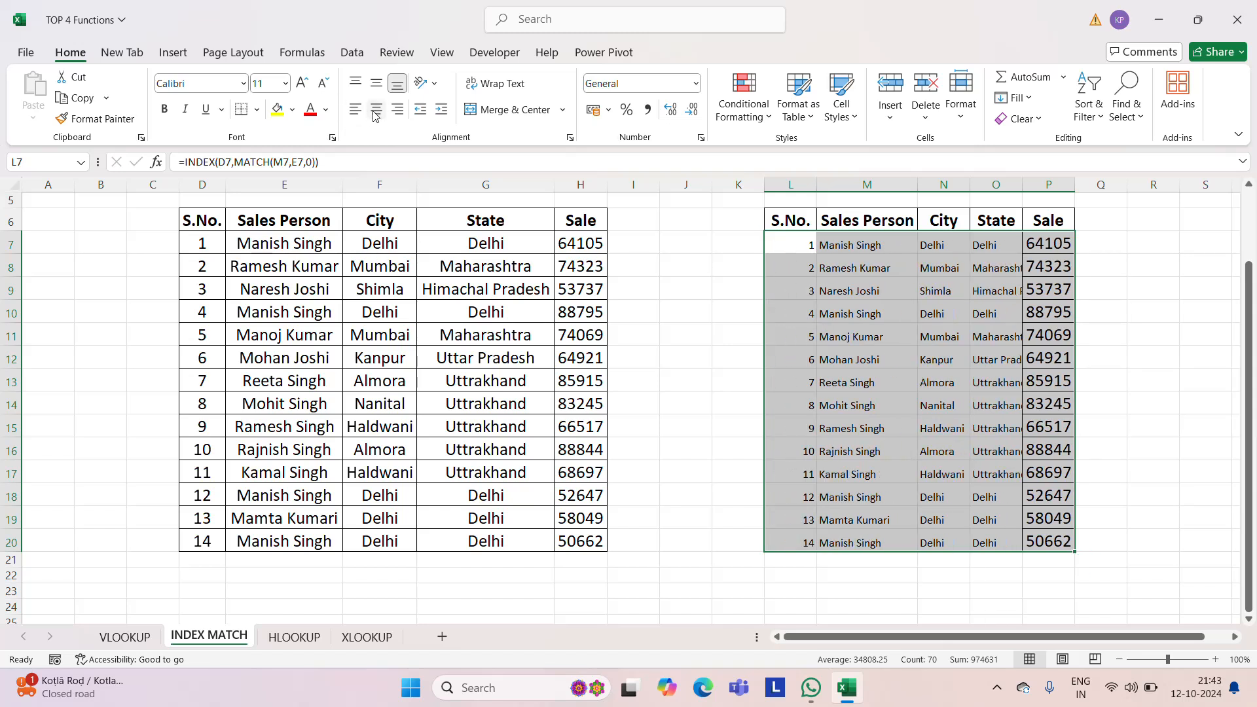
{"action": "left_click", "coordinate": [270, 81]}
{"action": "type", "text": "16"}
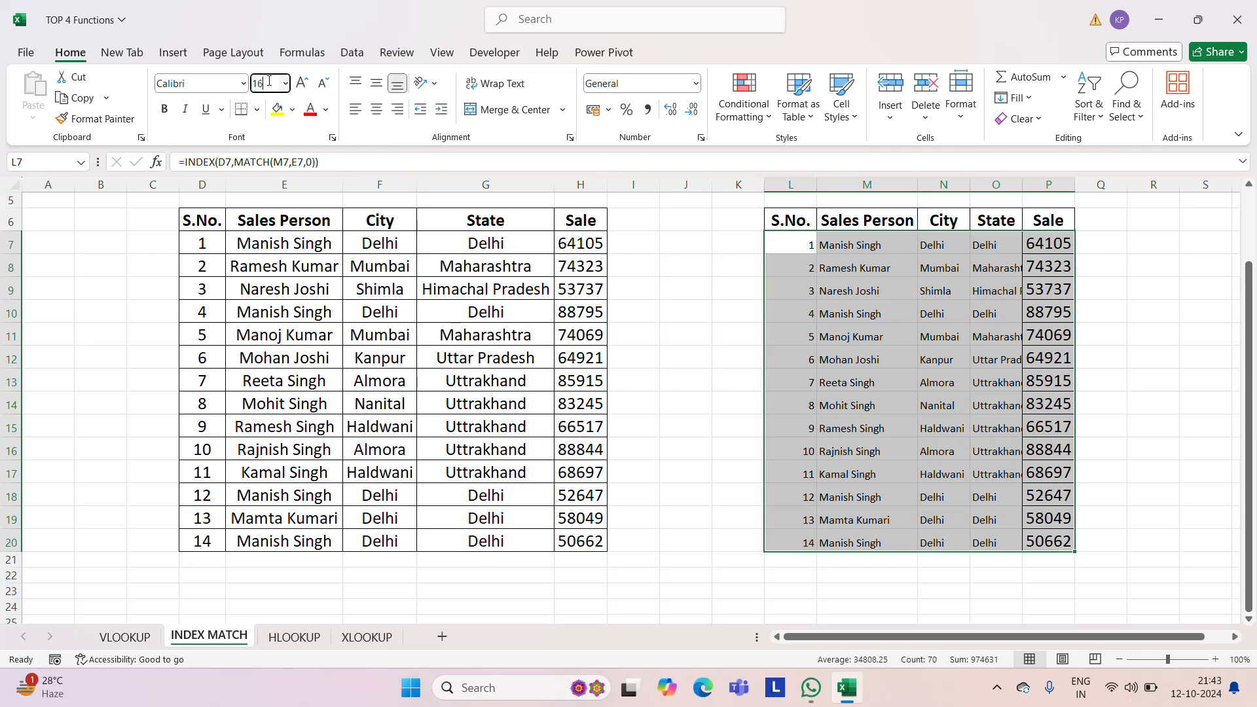
{"action": "key", "text": "Return"}
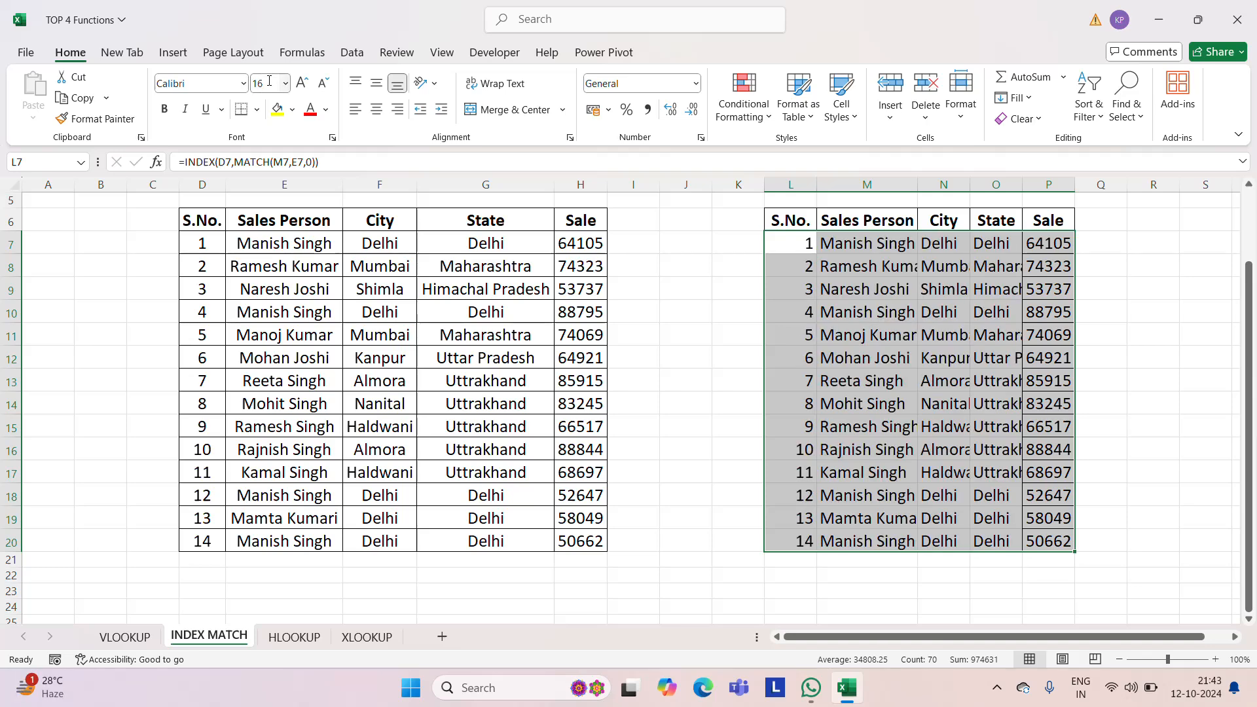
Autofit the Sales Person and City columns M and N, and widen the Sale column P.
{"action": "double_click", "coordinate": [918, 185]}
{"action": "double_click", "coordinate": [986, 185]}
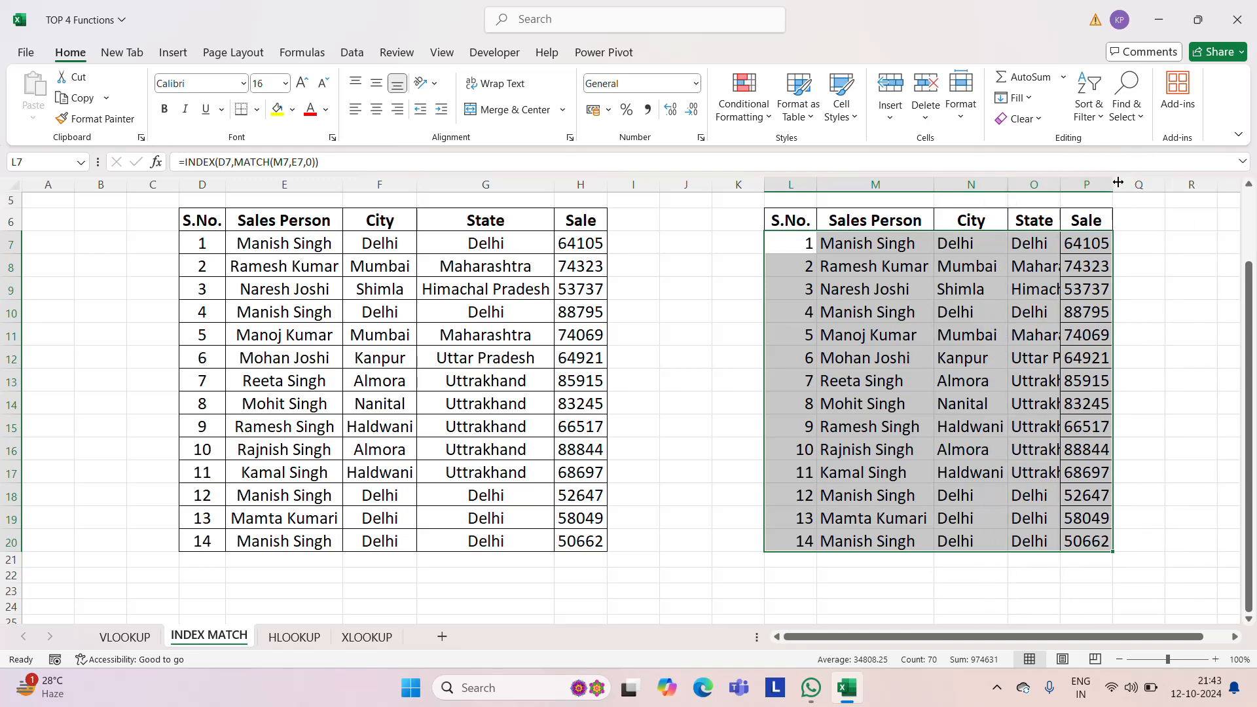
{"action": "left_click_drag", "start_coordinate": [1113, 185], "coordinate": [1139, 185]}
{"action": "left_click", "coordinate": [1006, 284]}
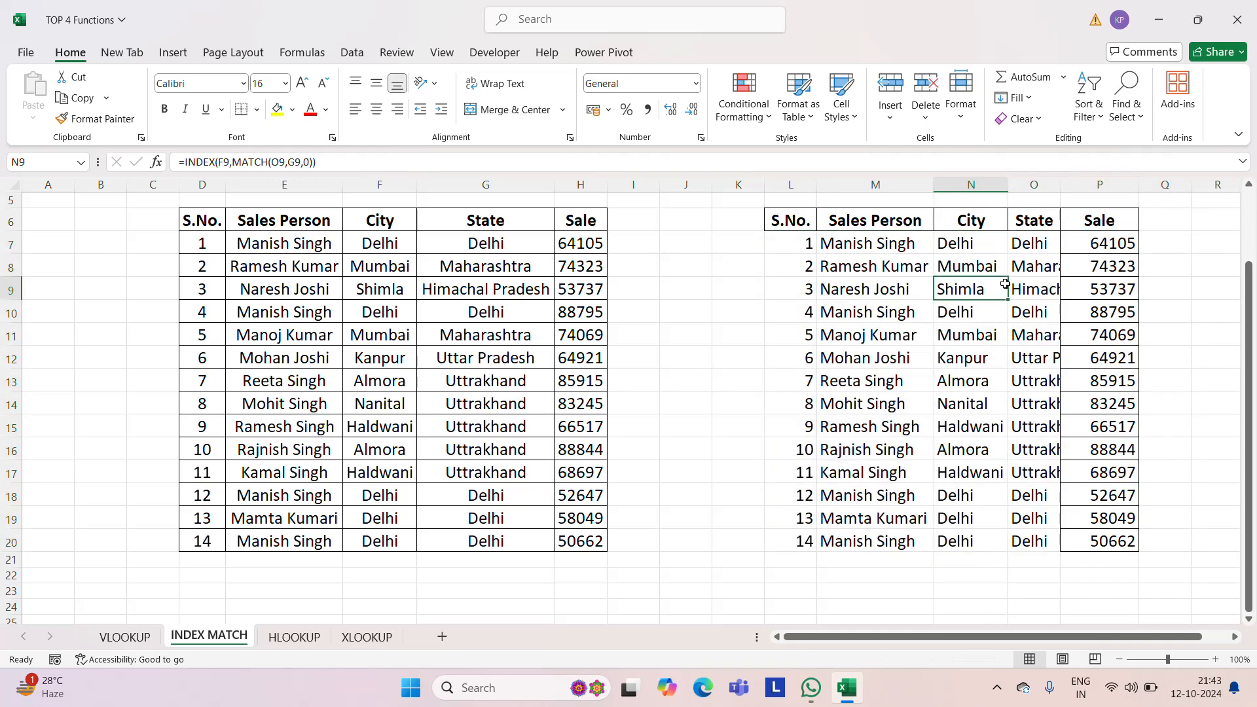
Look over the INDEX MATCH sheet from its title down and compare it with the HLOOKUP and VLOOKUP sheets.
{"action": "key", "text": "Up"}
{"action": "key", "text": "Up"}
{"action": "key", "text": "Up"}
{"action": "key", "text": "Up"}
{"action": "key", "text": "Up"}
{"action": "key", "text": "Up"}
{"action": "key", "text": "Up"}
{"action": "key", "text": "Up"}
{"action": "key", "text": "Down"}
{"action": "key", "text": "Down"}
{"action": "key", "text": "Down"}
{"action": "key", "text": "Down"}
{"action": "key", "text": "Down"}
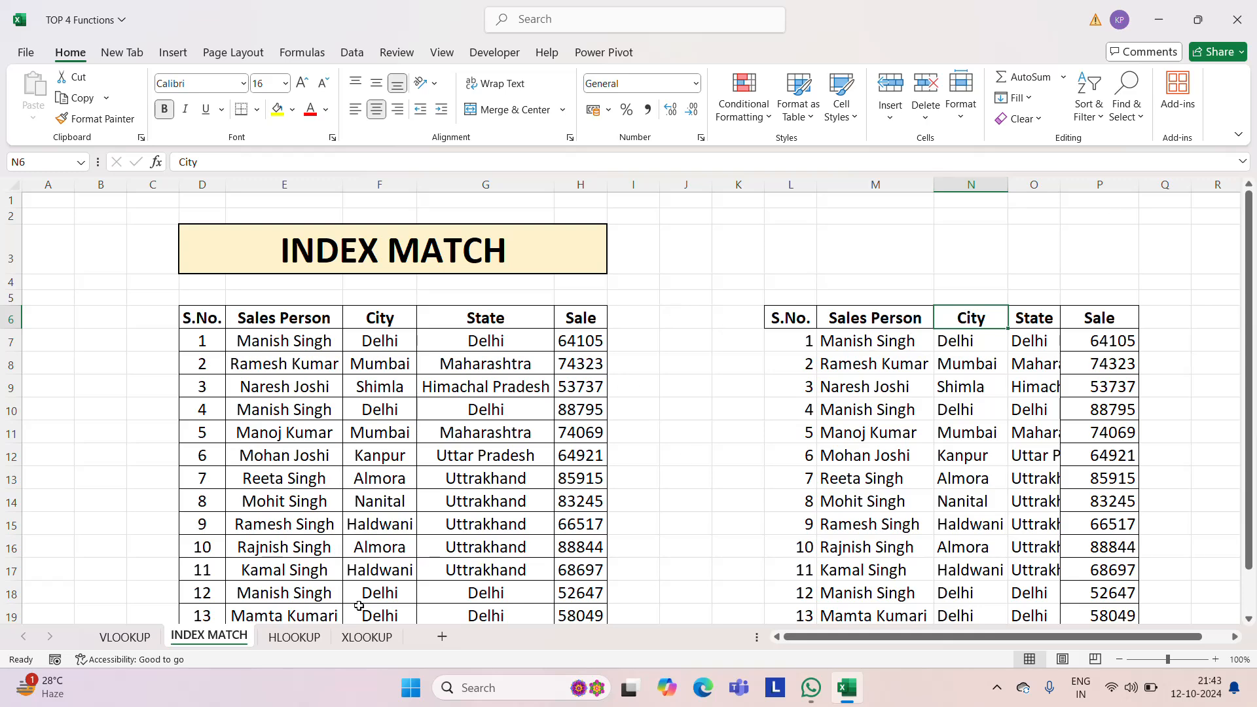
{"action": "left_click", "coordinate": [286, 638]}
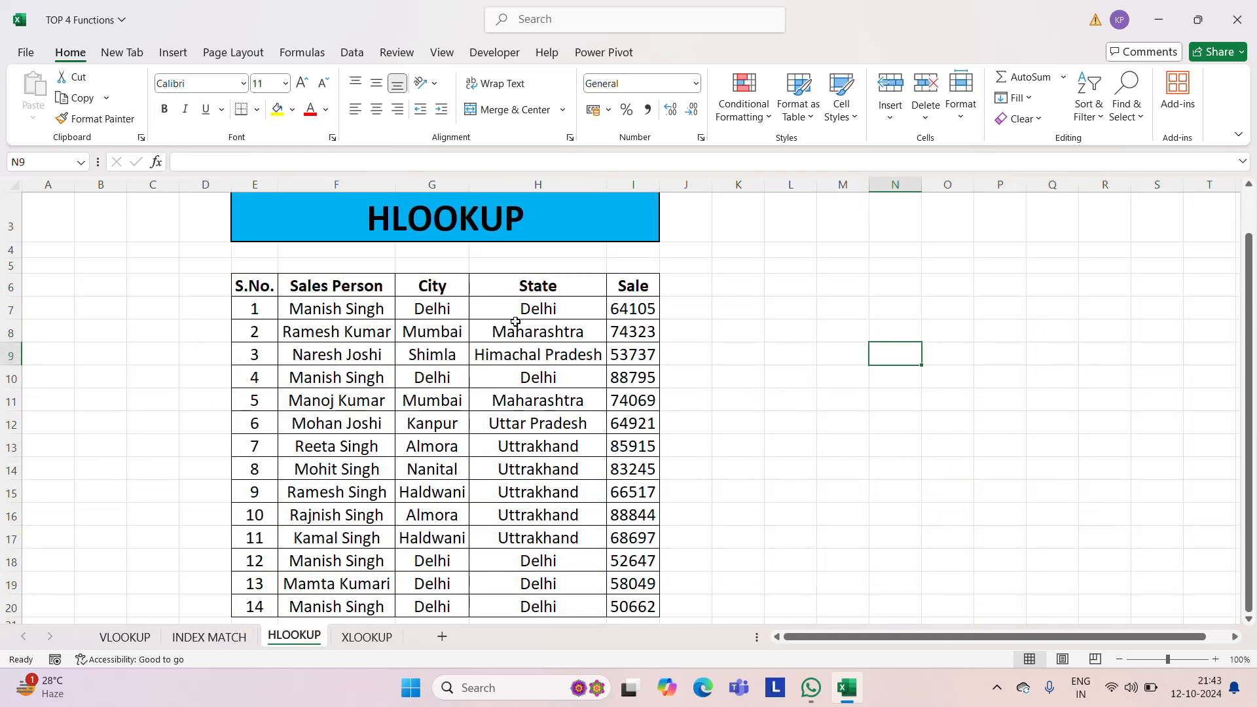
{"action": "left_click", "coordinate": [148, 641]}
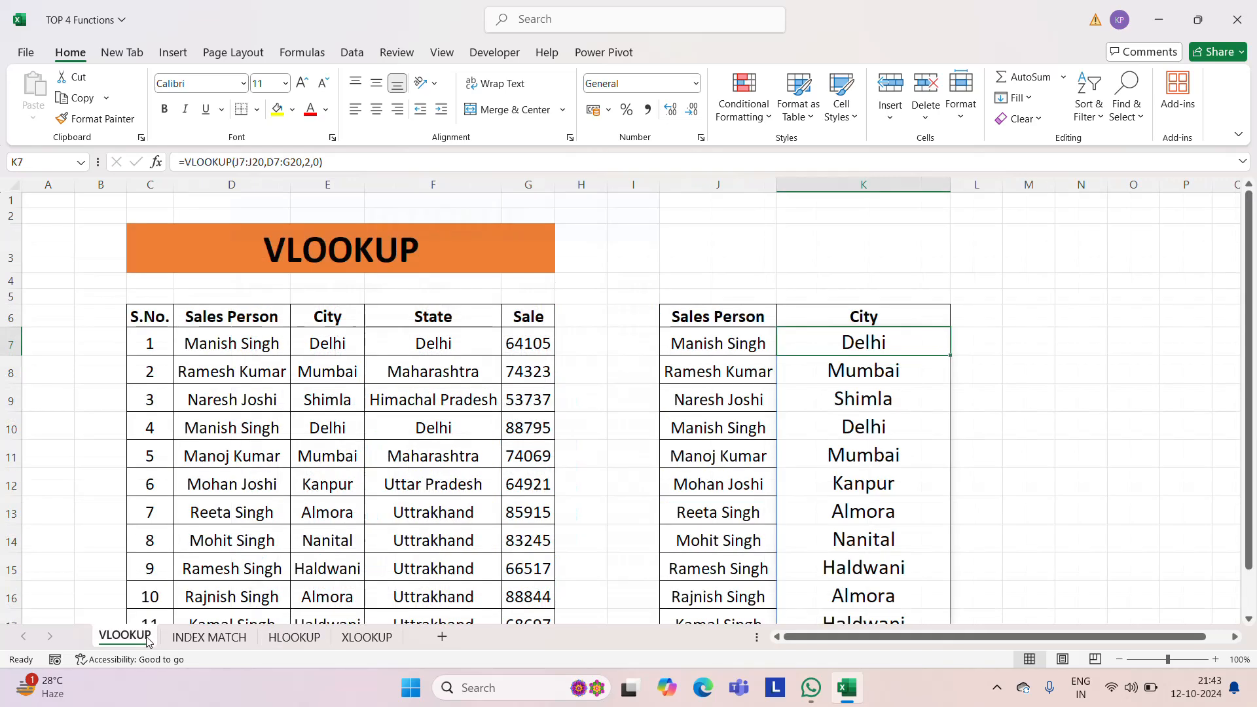
{"action": "left_click", "coordinate": [209, 638]}
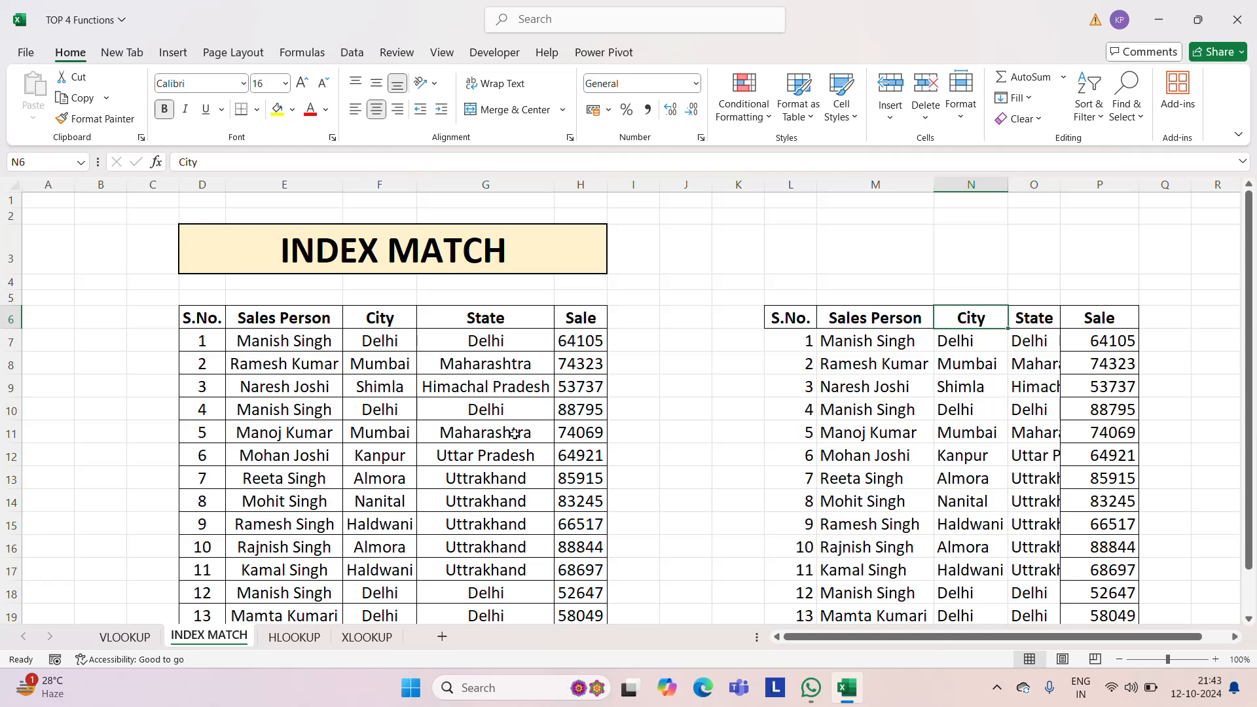
On the HLOOKUP sheet, copy the S.No., Sales Person, City, State and Sale headers from E6:I6 to L6:P6.
{"action": "left_click", "coordinate": [302, 644]}
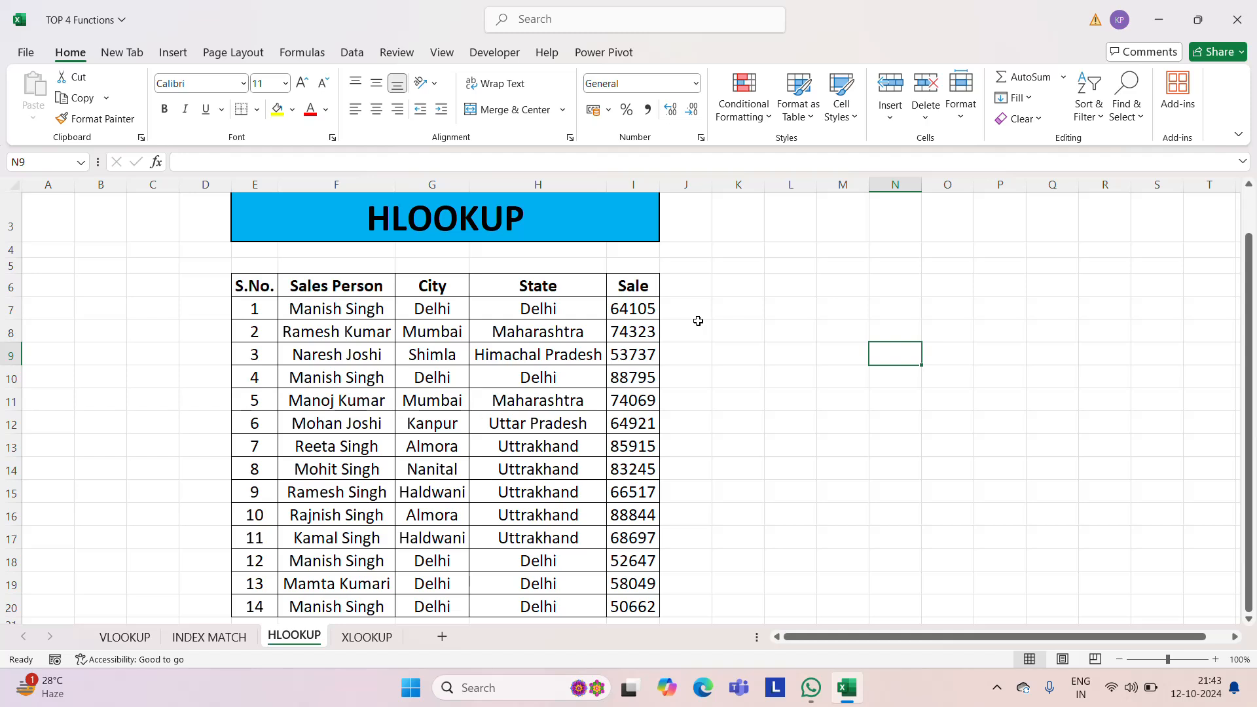
{"action": "left_click", "coordinate": [432, 286]}
{"action": "key", "text": "Left"}
{"action": "key", "text": "Left"}
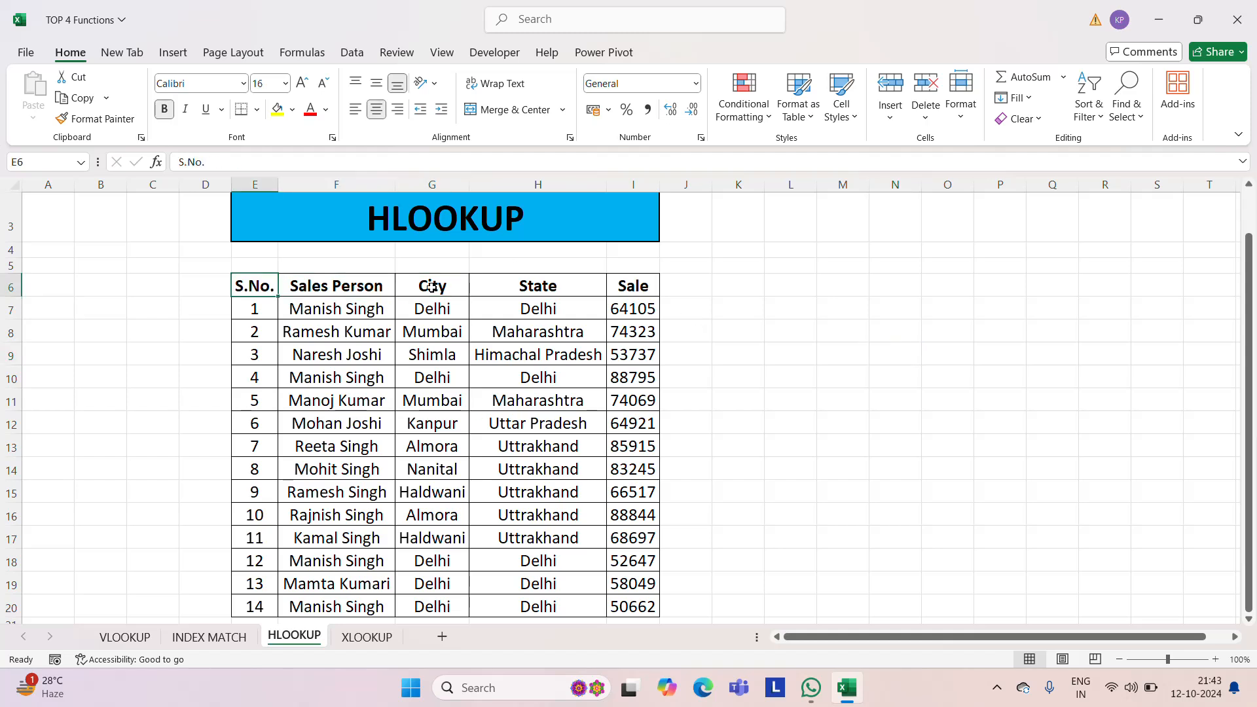
{"action": "key", "text": "ctrl+shift+Right"}
{"action": "key", "text": "ctrl+c"}
{"action": "key", "text": "Right"}
{"action": "key", "text": "Right"}
{"action": "key", "text": "Right"}
{"action": "key", "text": "Right"}
{"action": "key", "text": "Right"}
{"action": "key", "text": "Right"}
{"action": "key", "text": "Right"}
{"action": "key", "text": "Right"}
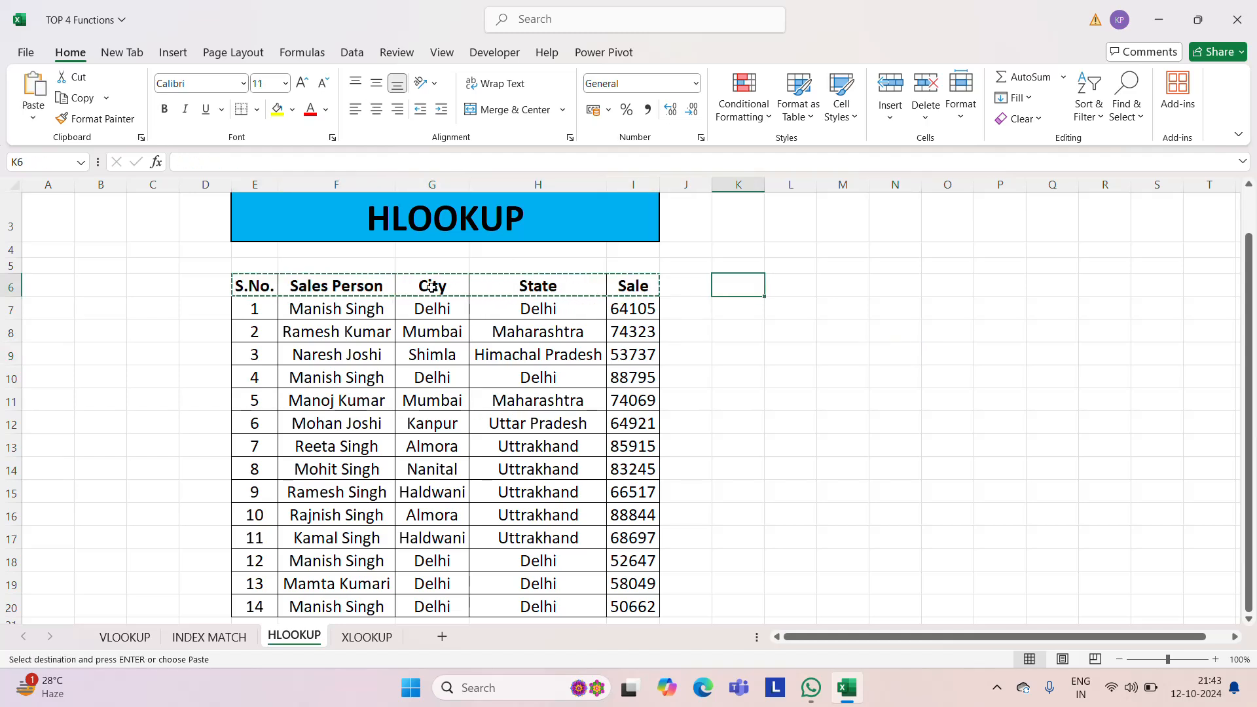
{"action": "key", "text": "Left"}
{"action": "key", "text": "ctrl+v"}
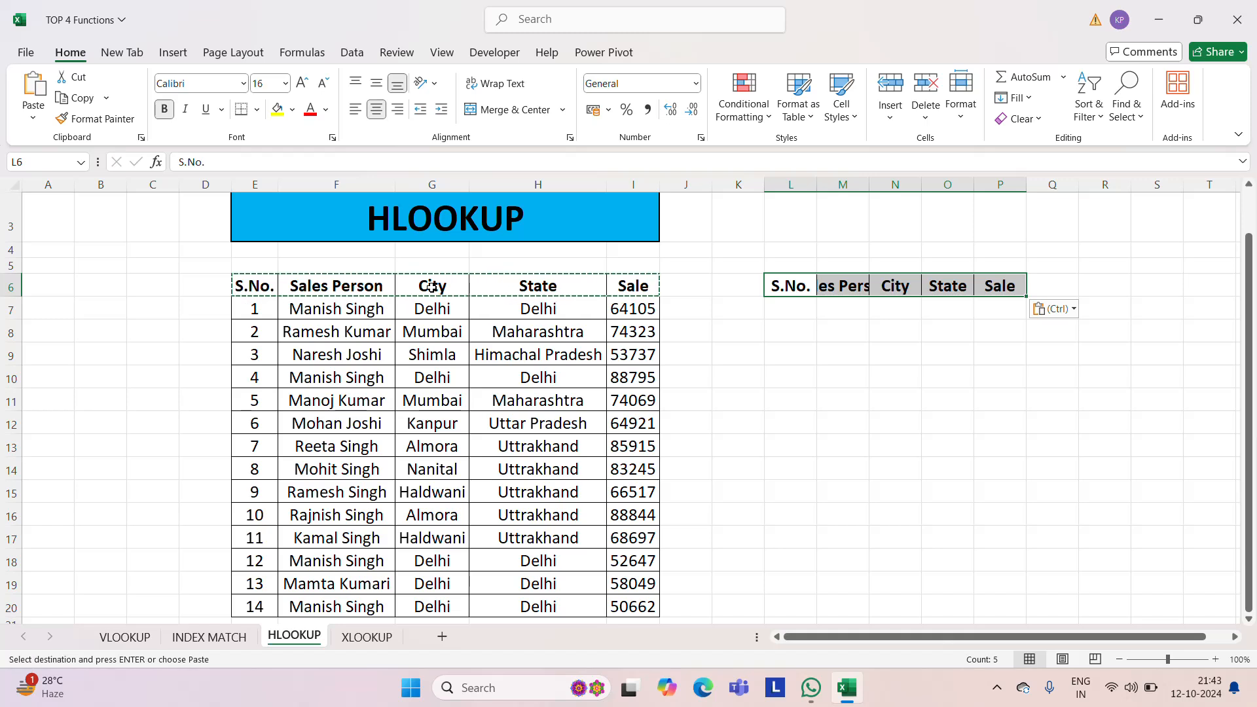
{"action": "key", "text": "Escape"}
Autofit column M to the Sales Person header.
{"action": "left_click", "coordinate": [783, 185]}
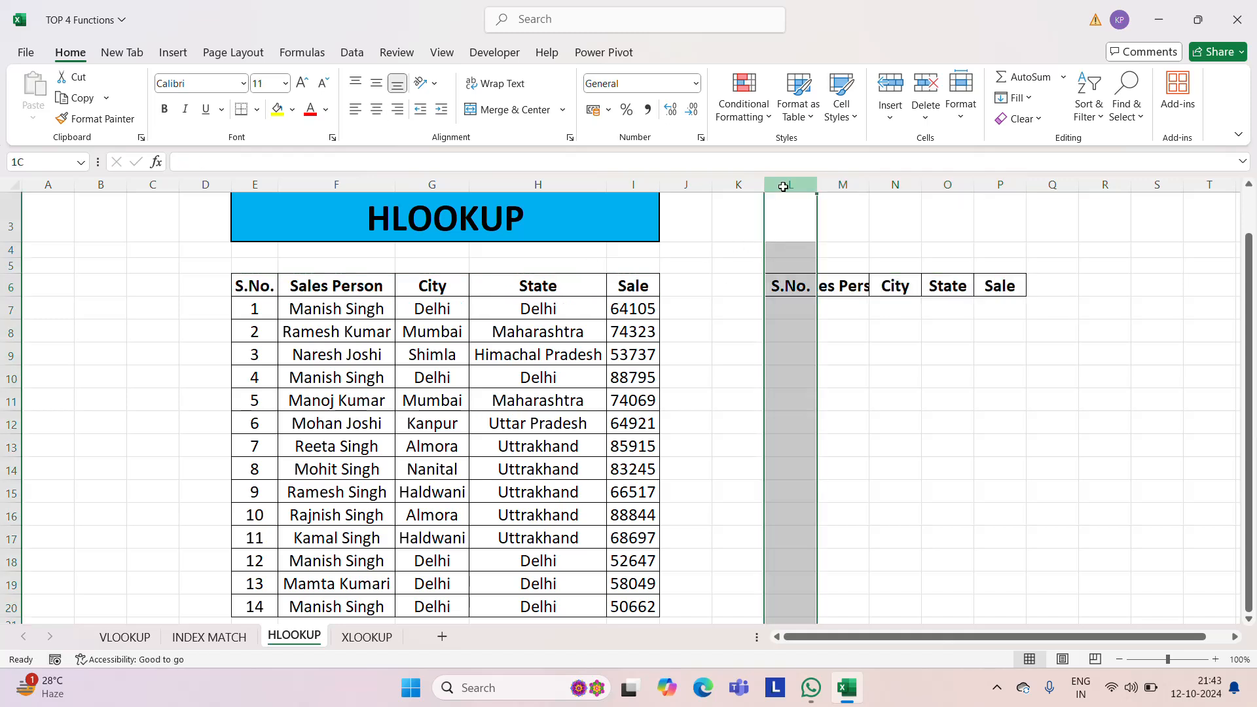
{"action": "double_click", "coordinate": [870, 184]}
{"action": "left_click", "coordinate": [874, 319]}
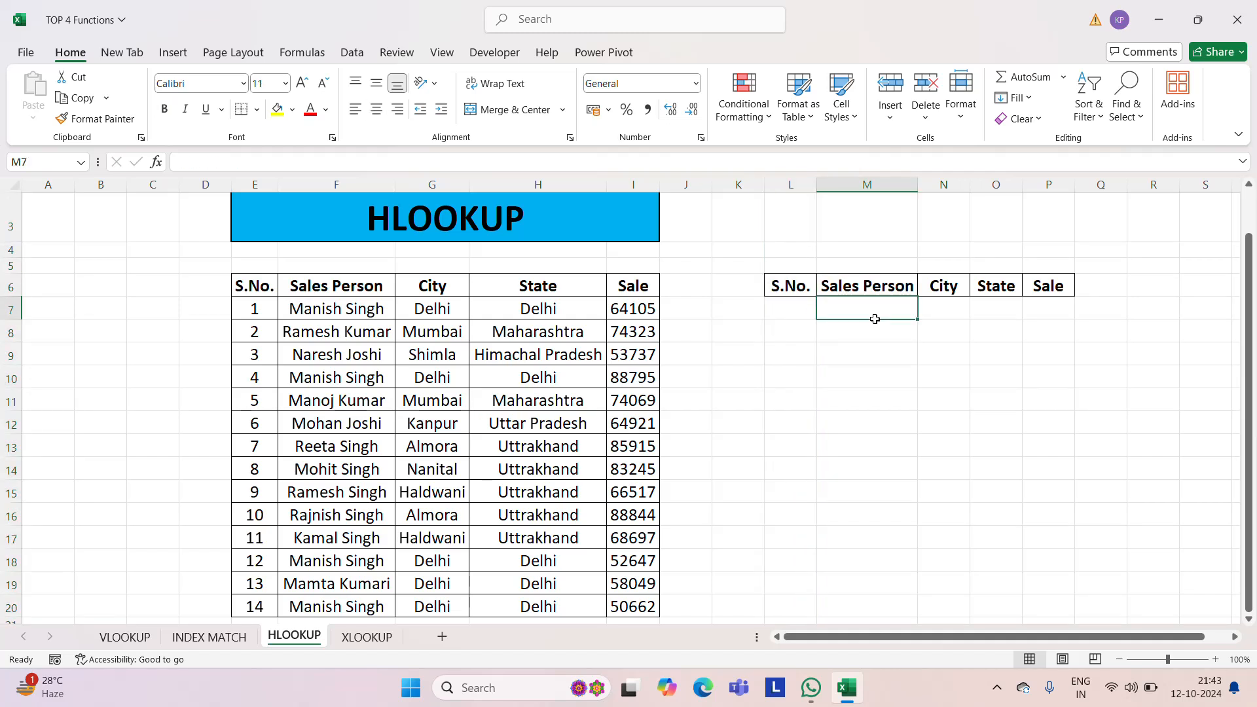
{"action": "key", "text": "Up"}
{"action": "key", "text": "Left"}
{"action": "key", "text": "Left"}
{"action": "key", "text": "Left"}
{"action": "key", "text": "Left"}
{"action": "key", "text": "Left"}
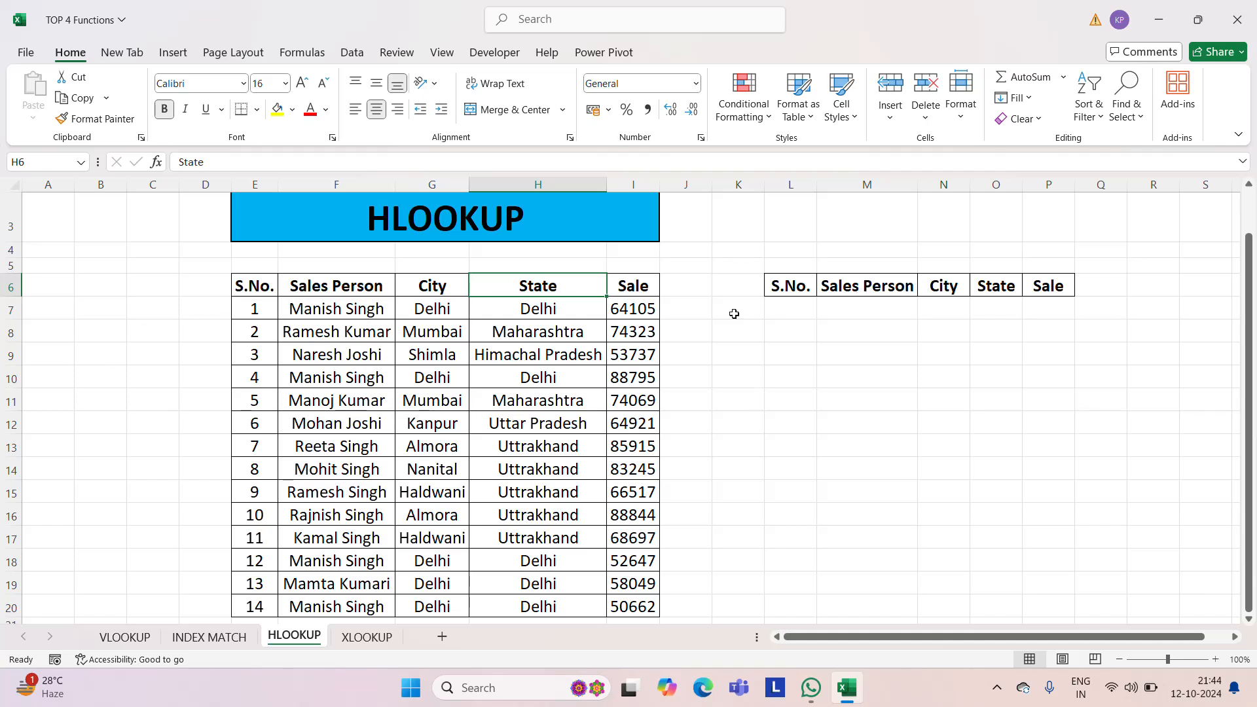
Begin an HLOOKUP formula in L7, below the copied S.No. header.
{"action": "left_click", "coordinate": [840, 312]}
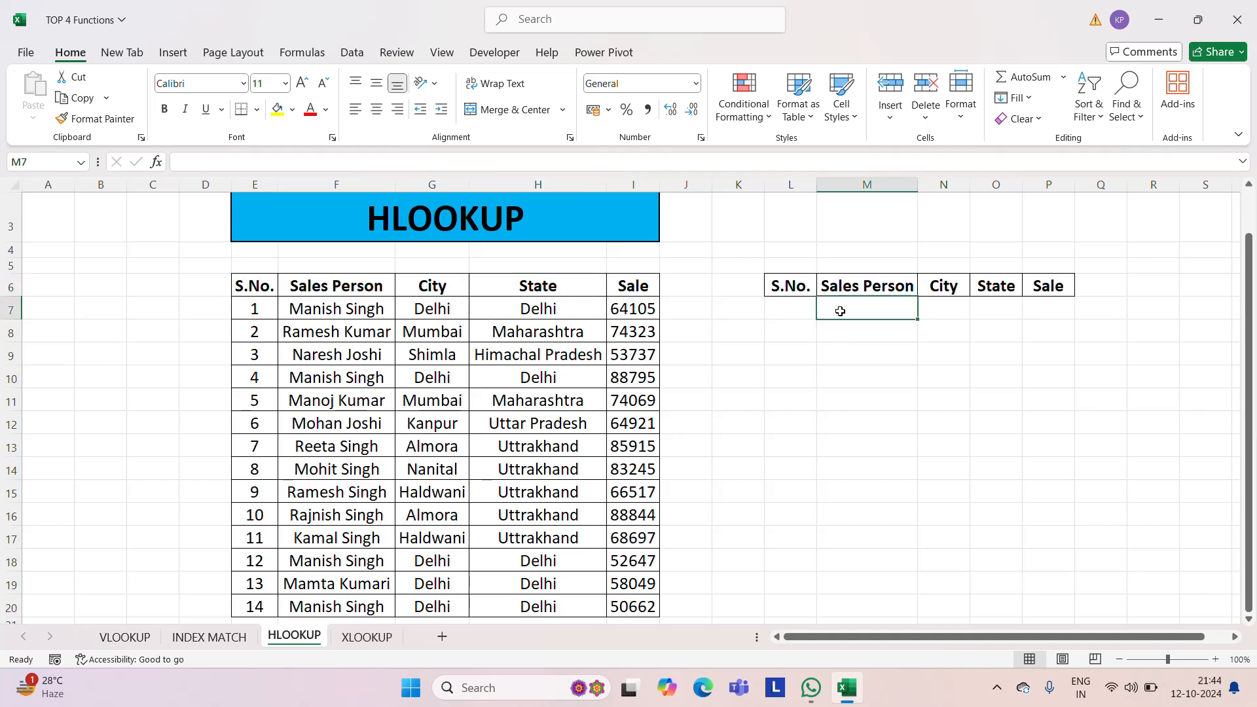
{"action": "key", "text": "Up"}
{"action": "key", "text": "Down"}
{"action": "key", "text": "Left"}
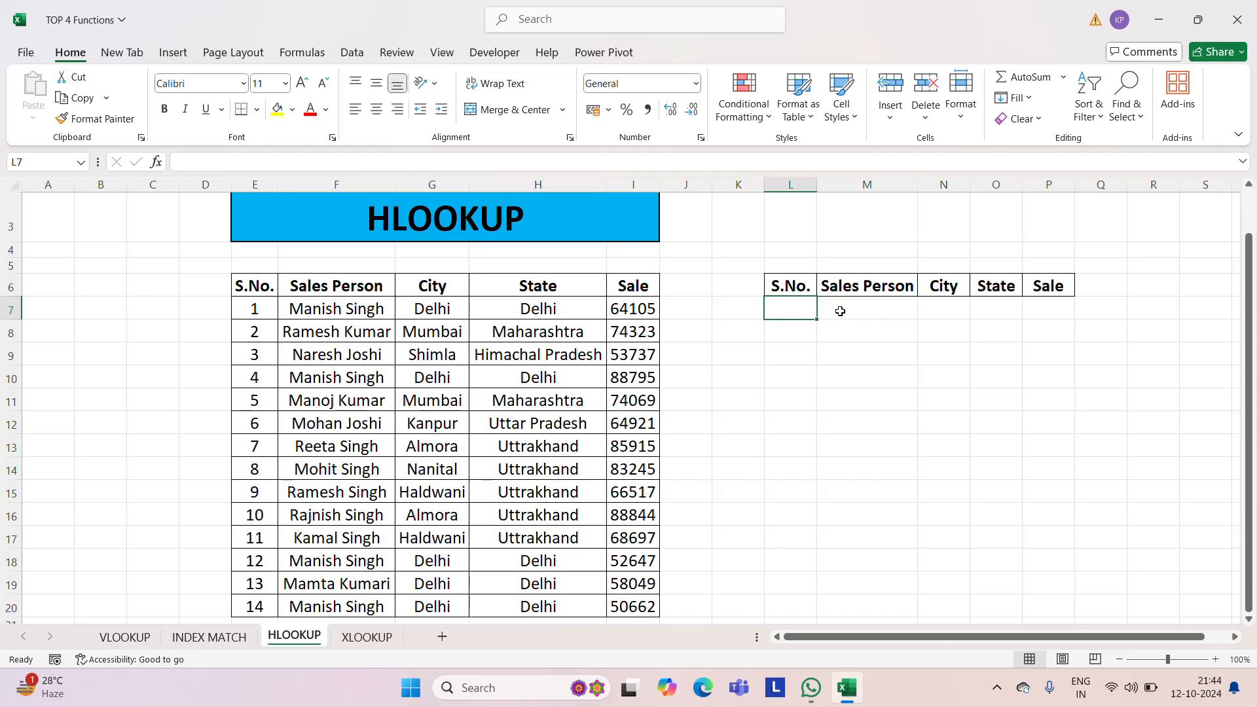
{"action": "type", "text": "=hl"}
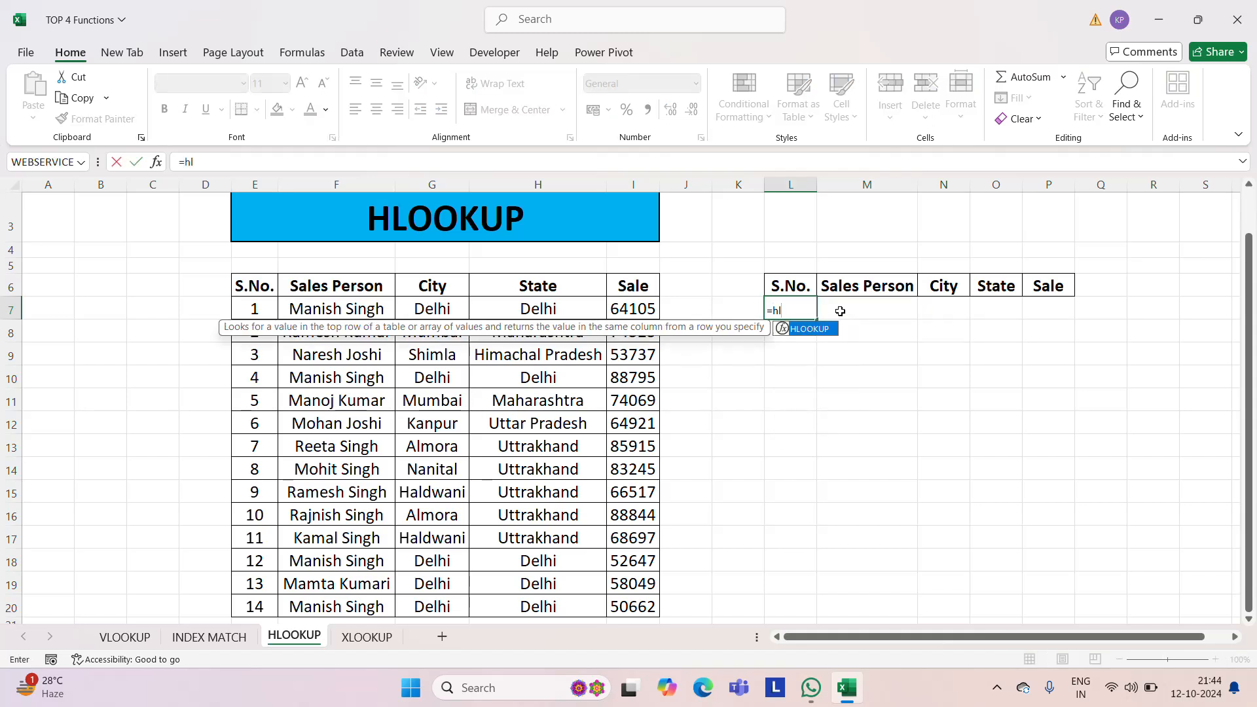
{"action": "key", "text": "Tab"}
{"action": "key", "text": "Up"}
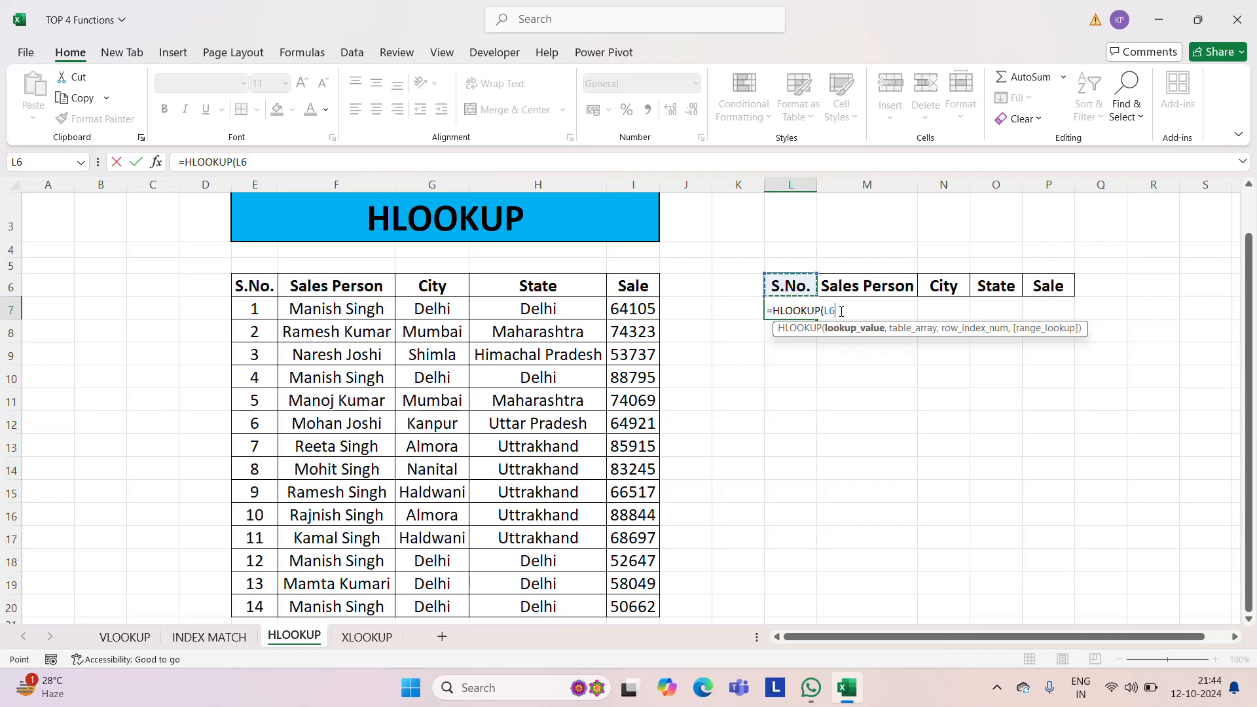
{"action": "key", "text": "shift+Right"}
{"action": "key", "text": "shift+Right"}
{"action": "key", "text": "shift+Right"}
{"action": "key", "text": "shift+Right"}
{"action": "type", "text": "m"}
{"action": "left_click", "coordinate": [250, 289]}
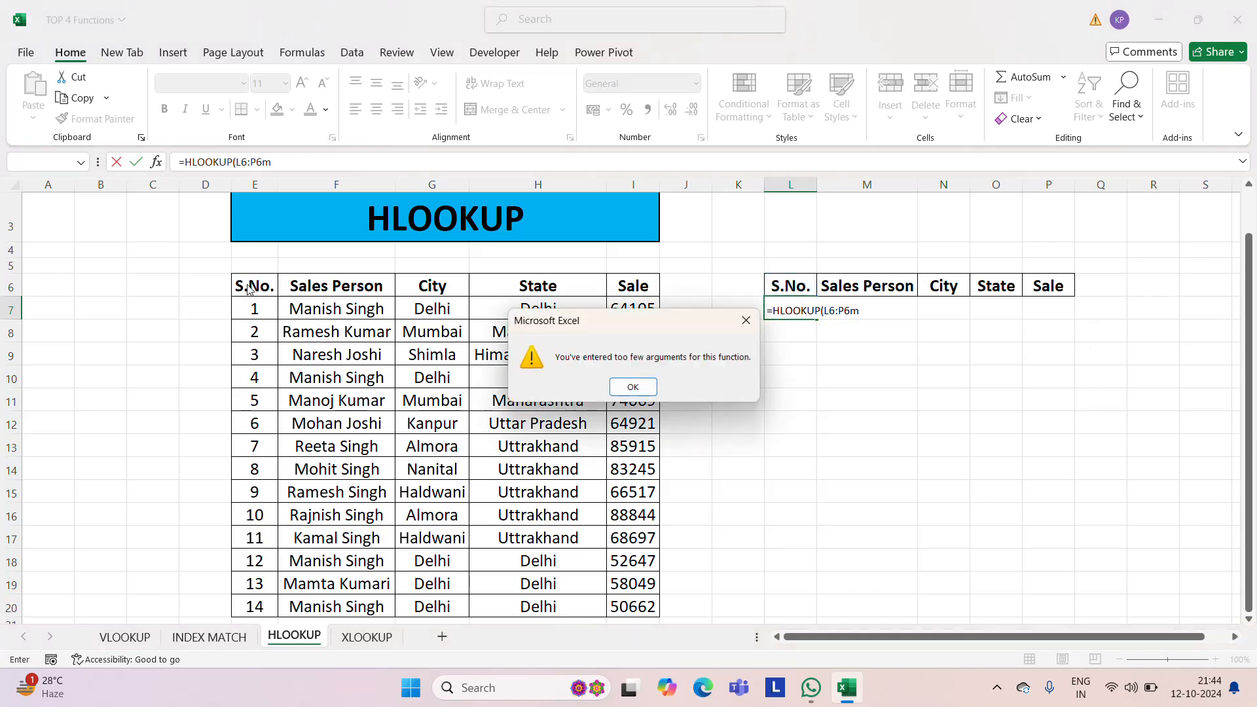
{"action": "left_click", "coordinate": [633, 387]}
{"action": "key", "text": "BackSpace"}
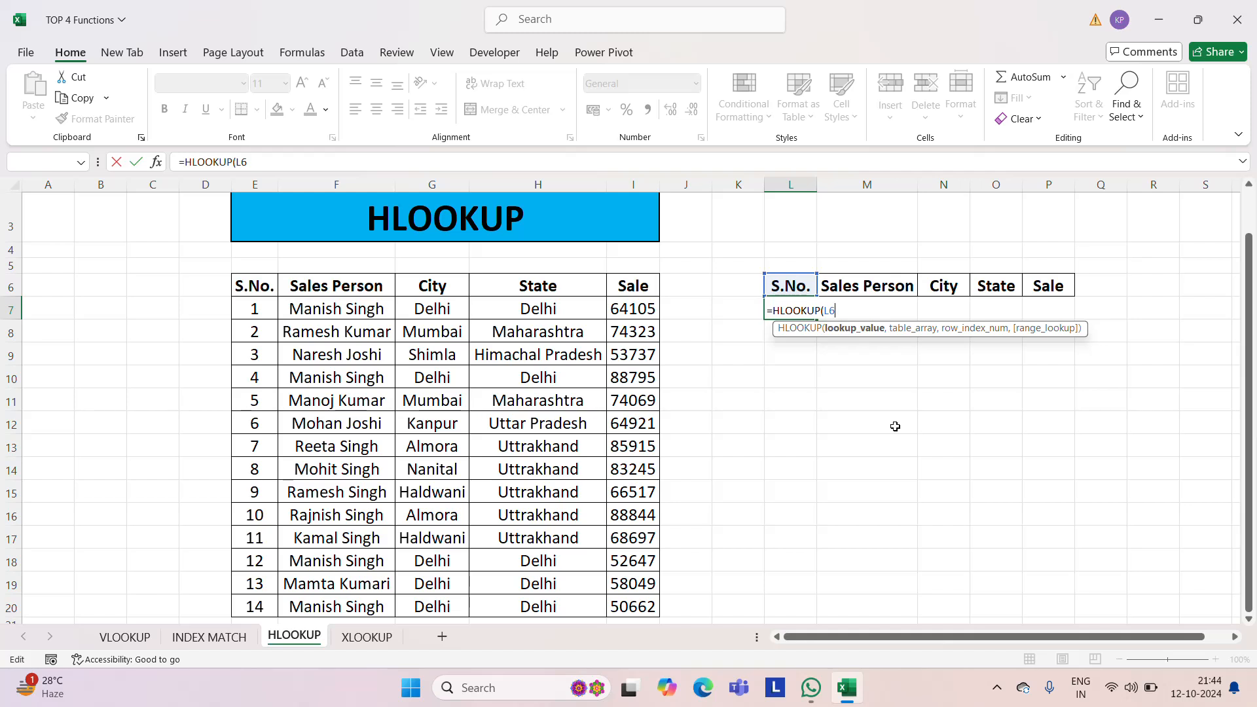
{"action": "key", "text": "BackSpace"}
{"action": "key", "text": "BackSpace"}
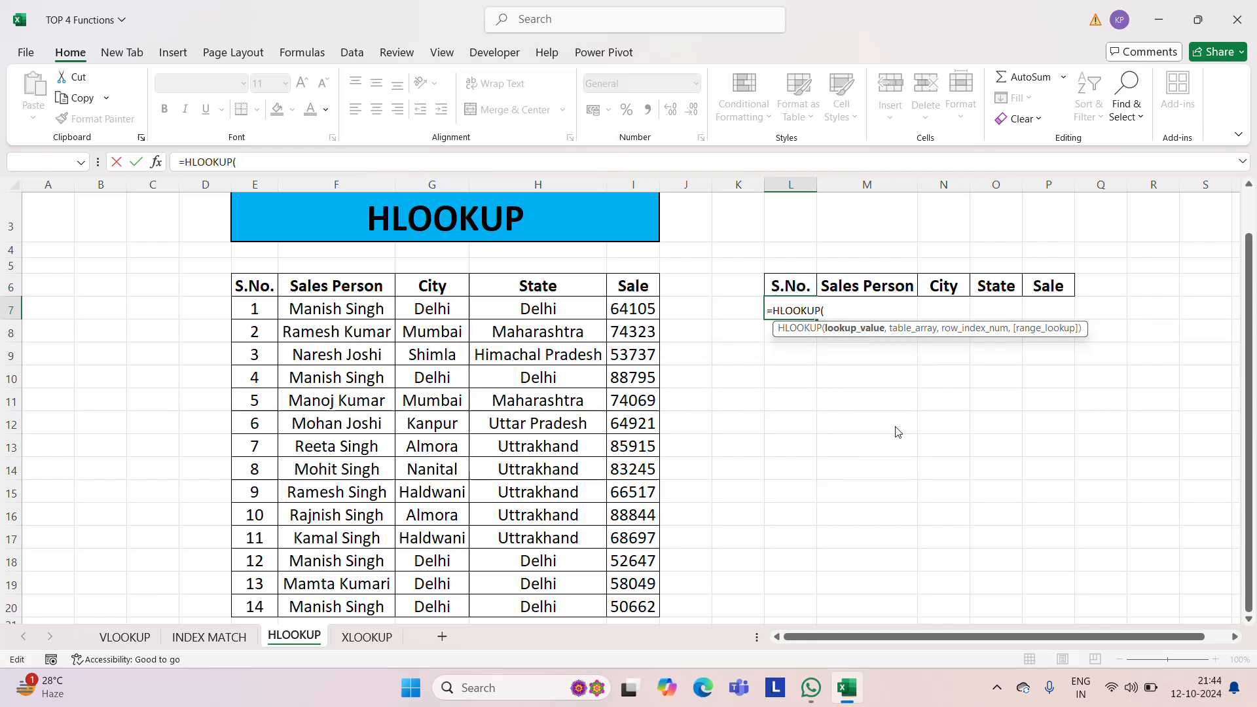
Set the HLOOKUP lookup value to the copied header range L6:P6.
{"action": "left_click", "coordinate": [791, 284]}
{"action": "key", "text": "shift+Right"}
{"action": "key", "text": "shift+Right"}
{"action": "key", "text": "shift+Right"}
{"action": "key", "text": "shift+Right"}
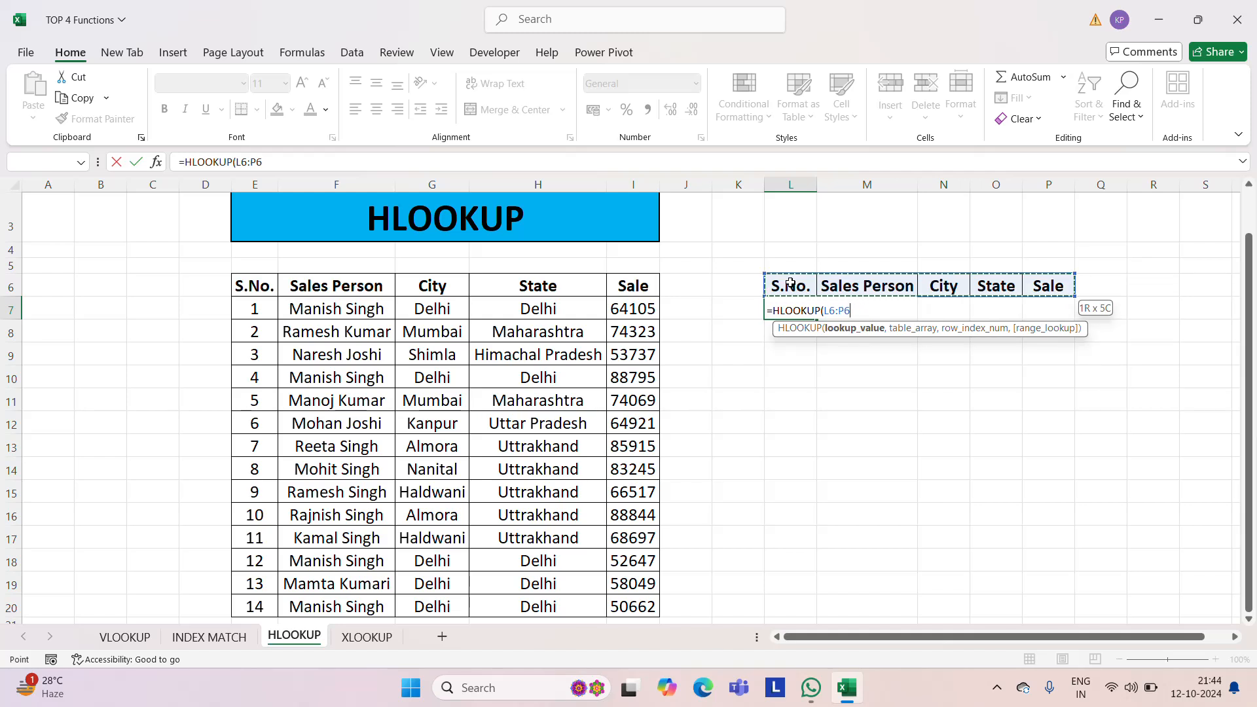
{"action": "type", "text": ","}
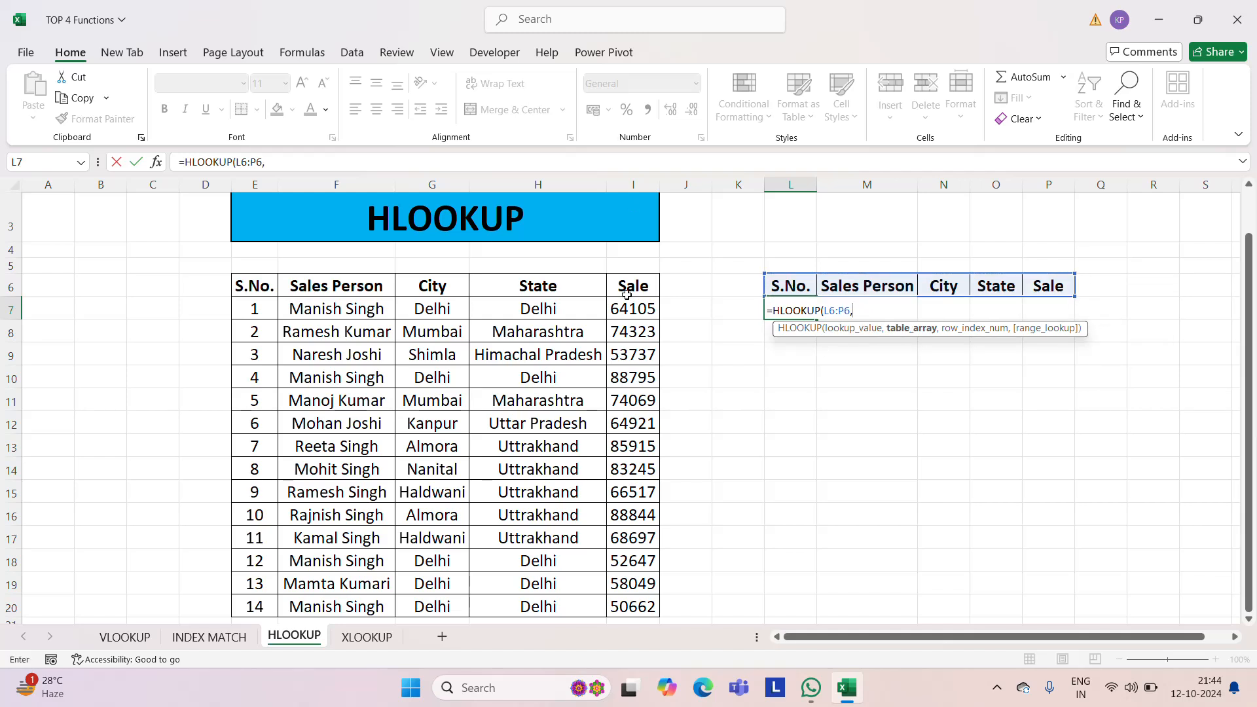
Set the HLOOKUP table array to the whole source table, headers included, in E6:I20.
{"action": "left_click", "coordinate": [249, 295]}
{"action": "key", "text": "shift+Right"}
{"action": "key", "text": "shift+Right"}
{"action": "key", "text": "shift+Right"}
{"action": "key", "text": "shift+Right"}
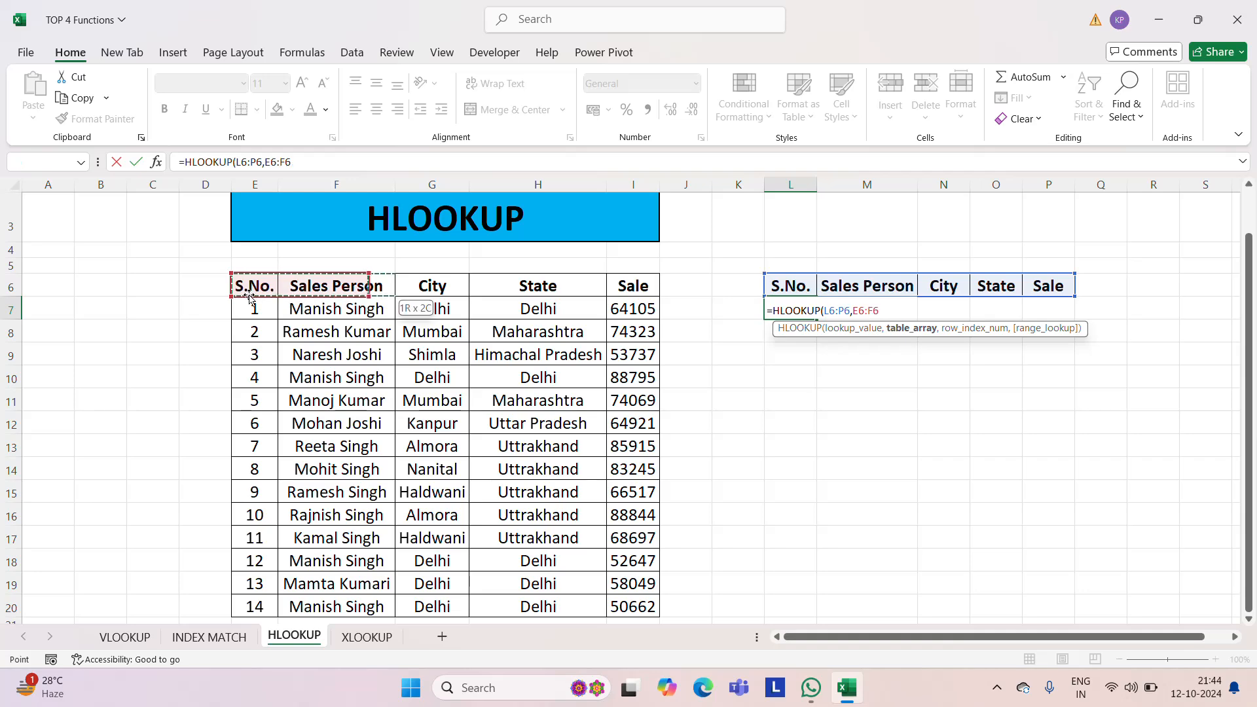
{"action": "key", "text": "shift+Down"}
{"action": "key", "text": "shift+Down"}
{"action": "key", "text": "shift+Down"}
{"action": "key", "text": "shift+Down"}
{"action": "key", "text": "shift+Down"}
{"action": "key", "text": "shift+Down"}
{"action": "key", "text": "shift+Down"}
{"action": "key", "text": "shift+Down"}
{"action": "key", "text": "shift+Down"}
{"action": "key", "text": "shift+Down"}
{"action": "key", "text": "shift+Down"}
{"action": "key", "text": "shift+Down"}
{"action": "key", "text": "shift+Down"}
{"action": "key", "text": "shift+Down"}
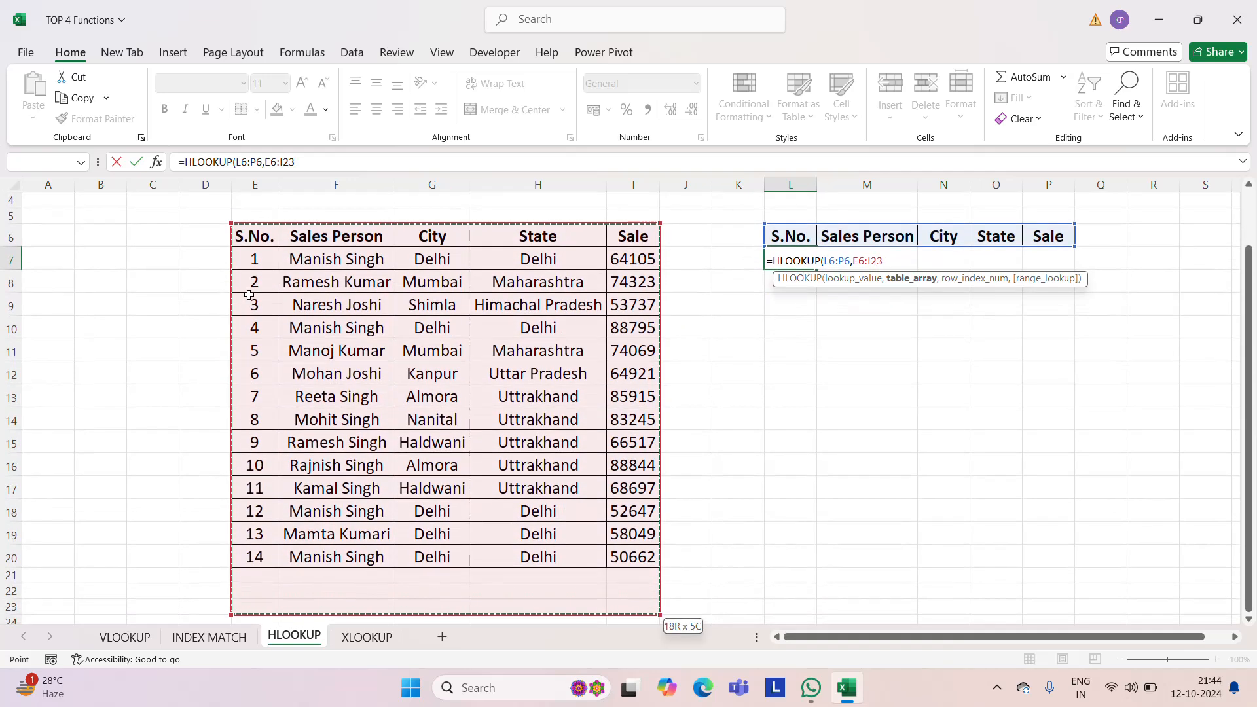
{"action": "type", "text": ","}
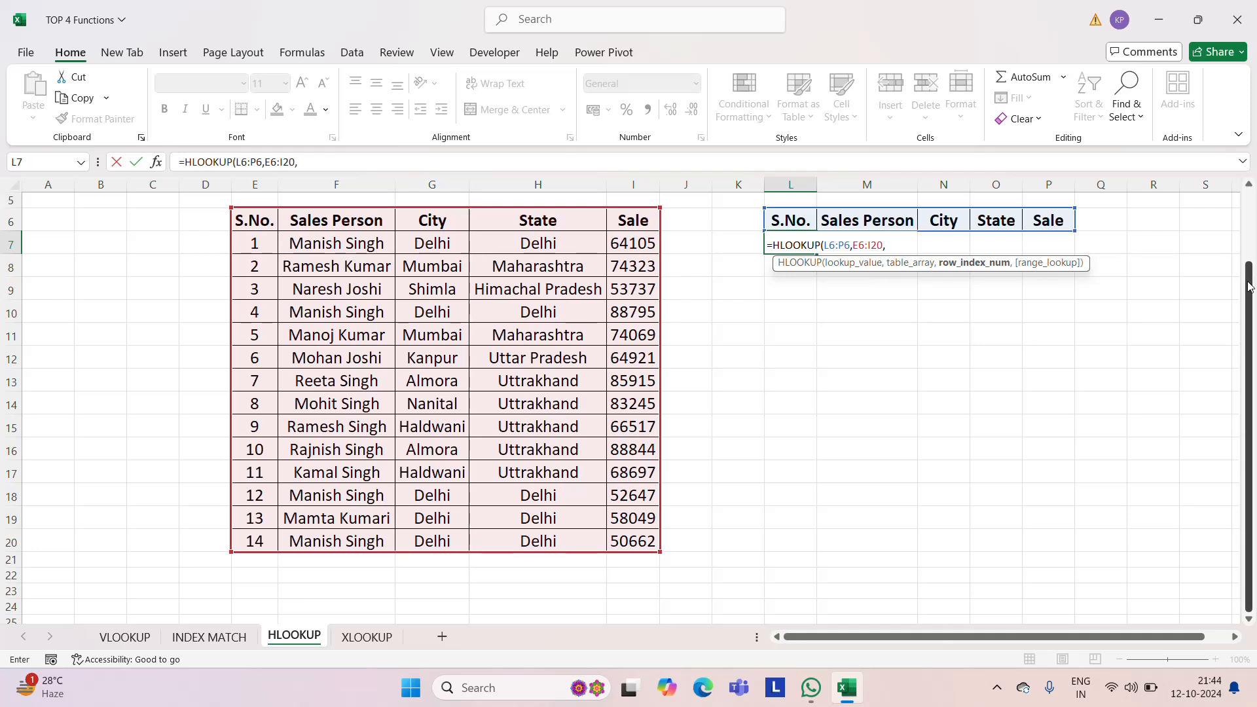
Complete the L7 formula as =HLOOKUP(L6:P6,E6:I20,3,0), using row index 3 and an exact match.
{"action": "left_click_drag", "start_coordinate": [1254, 269], "coordinate": [1254, 196]}
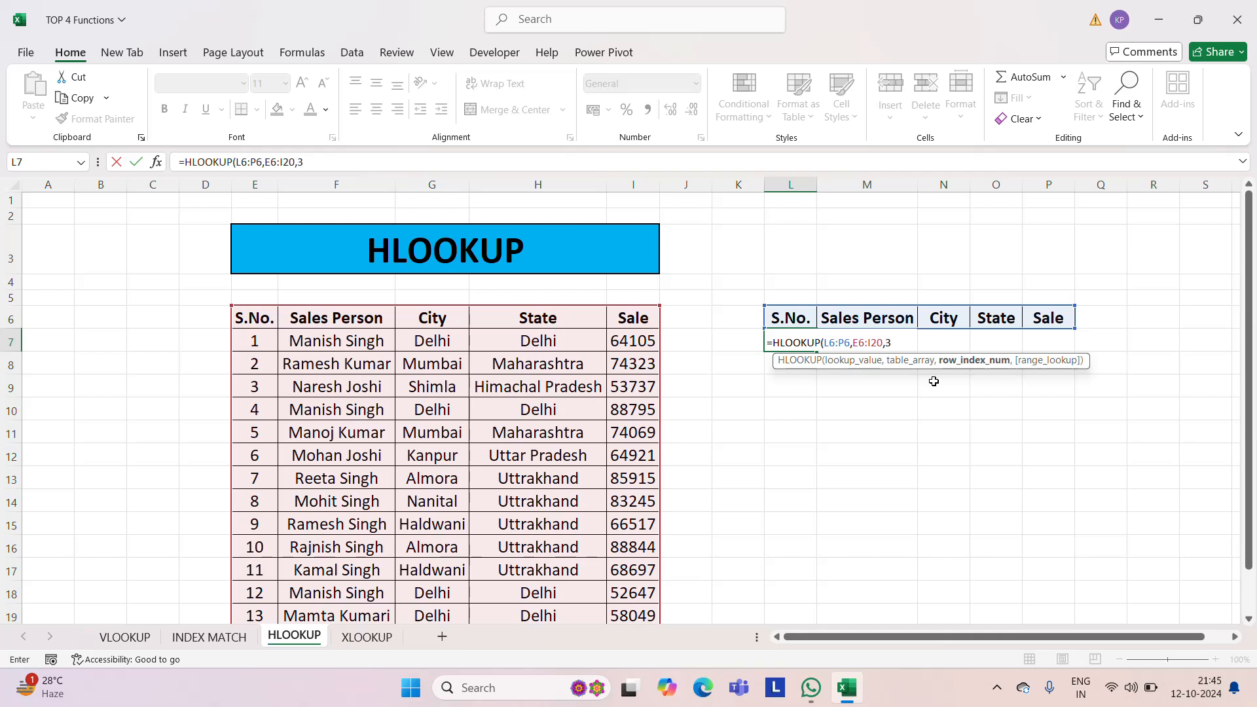
{"action": "type", "text": ","}
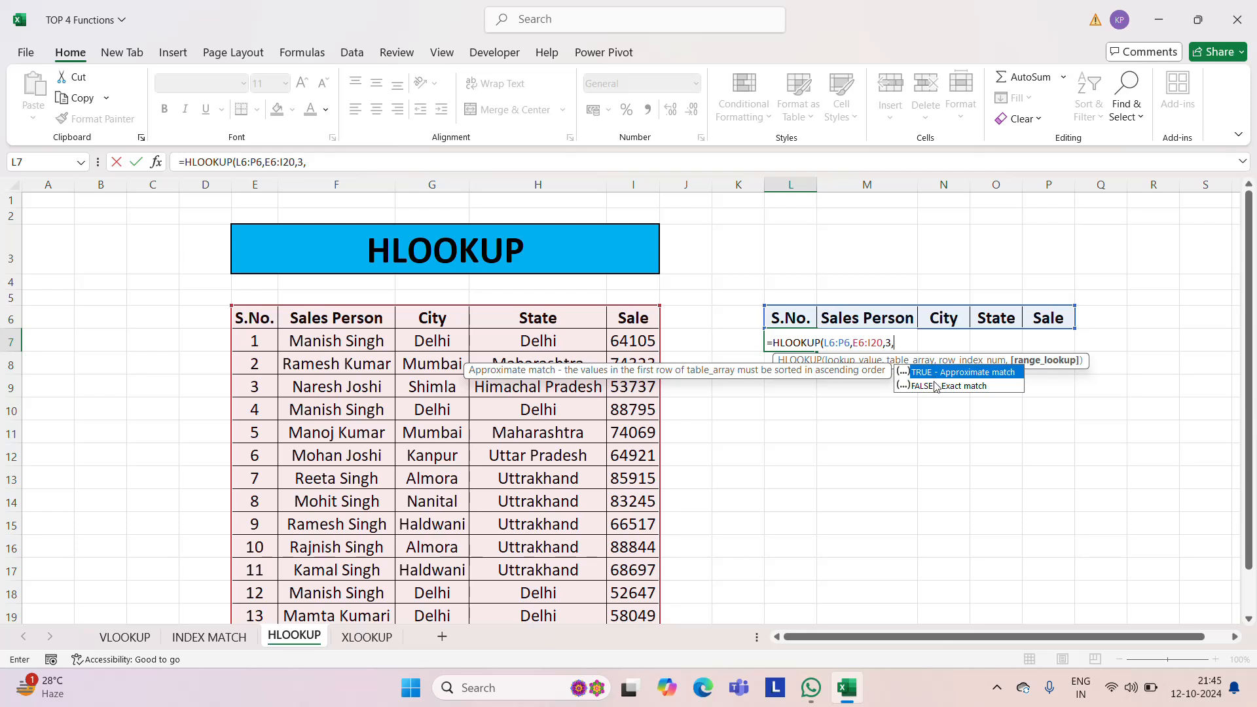
{"action": "type", "text": ")"}
{"action": "key", "text": "Return"}
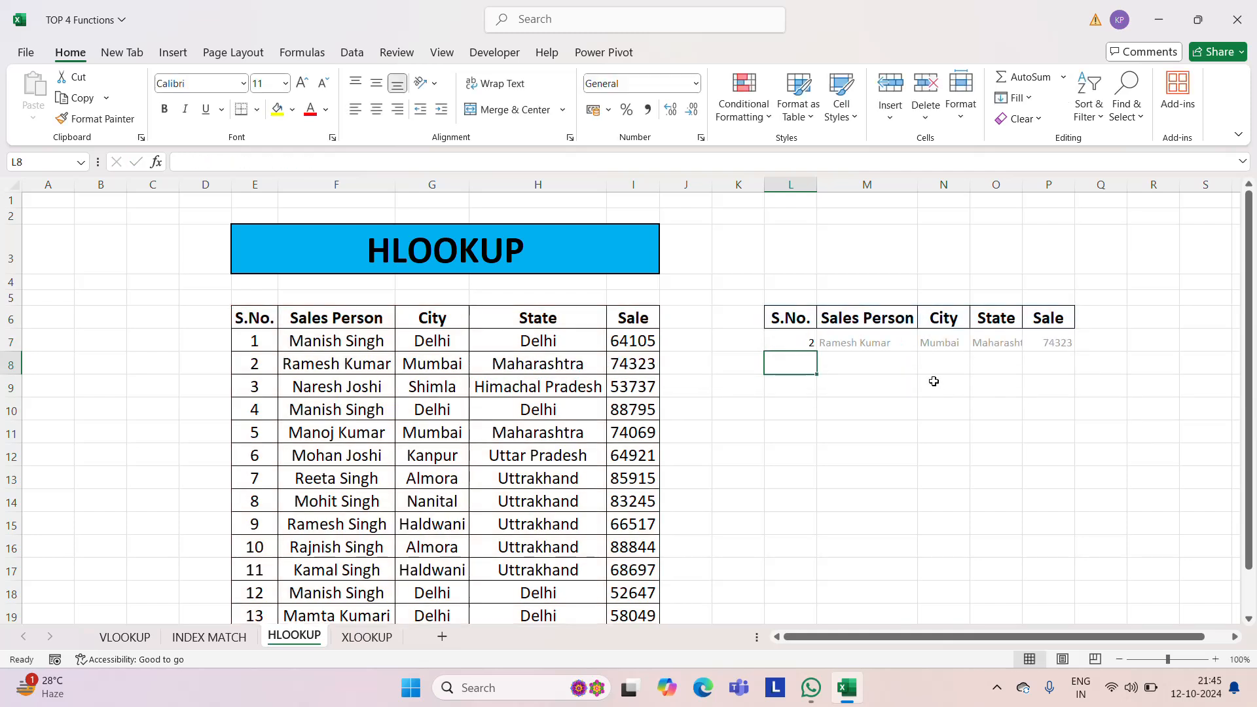
{"action": "key", "text": "Up"}
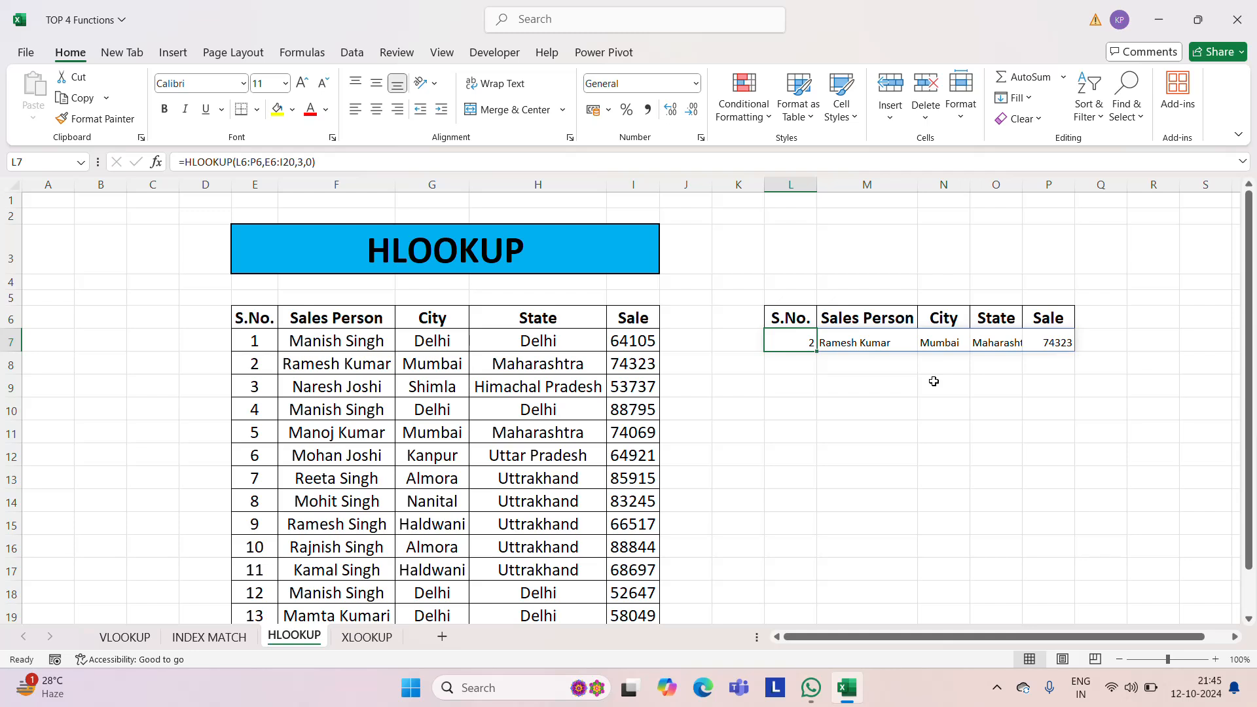
Center the HLOOKUP result row L7:P7 and set its font size to 16.
{"action": "key", "text": "ctrl+shift+Right"}
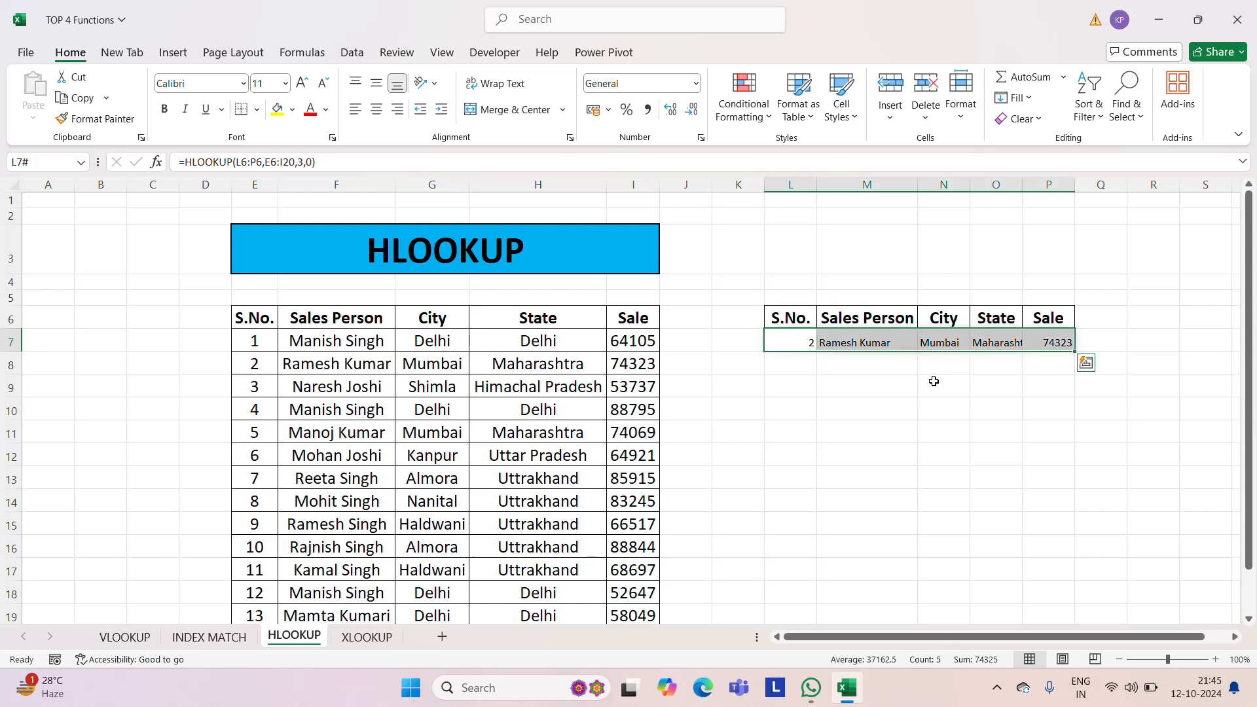
{"action": "left_click", "coordinate": [377, 110]}
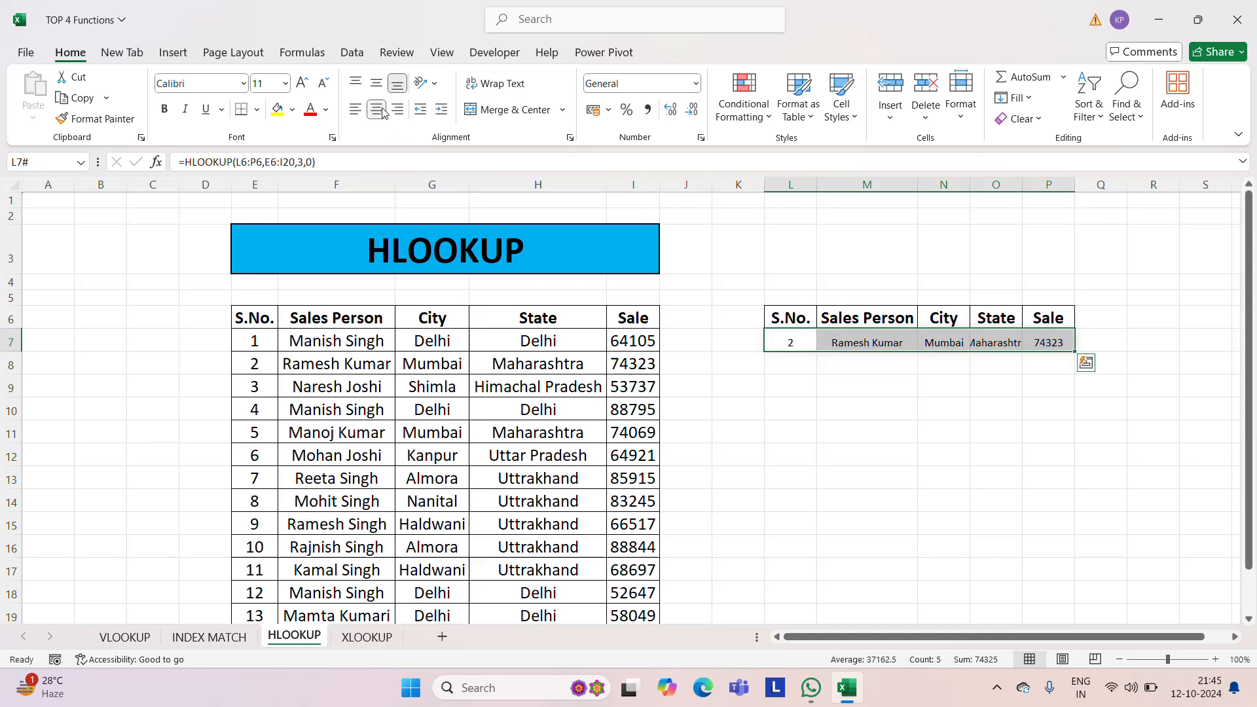
{"action": "left_click", "coordinate": [272, 85]}
{"action": "type", "text": "16"}
{"action": "key", "text": "Return"}
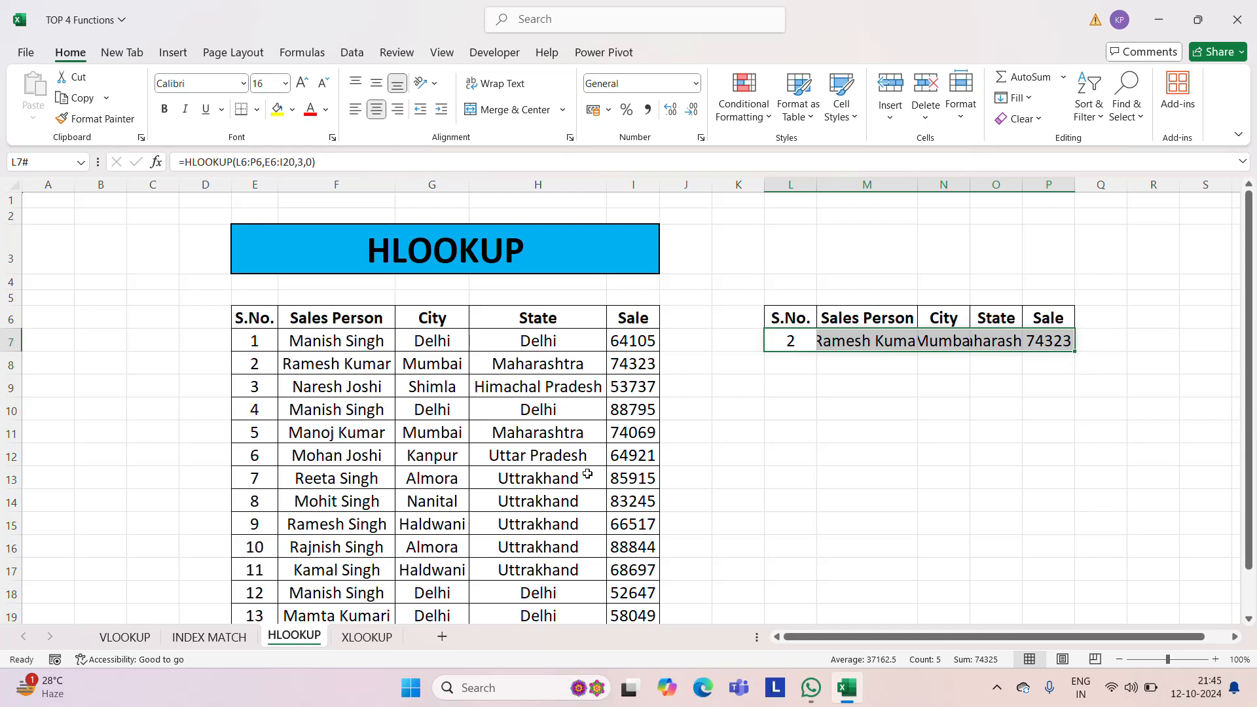
Auto-fit the widths of the Sales Person, City and State columns in the HLOOKUP result table.
{"action": "double_click", "coordinate": [915, 187]}
{"action": "double_click", "coordinate": [987, 185]}
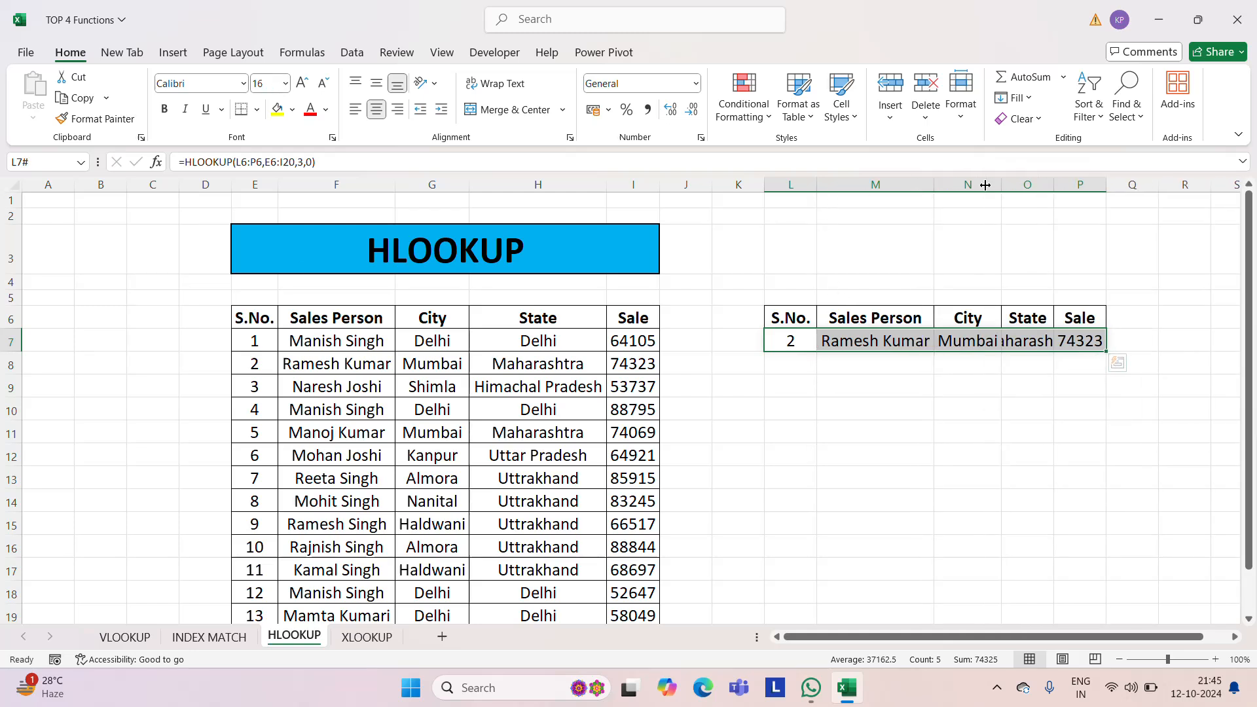
{"action": "double_click", "coordinate": [1053, 184]}
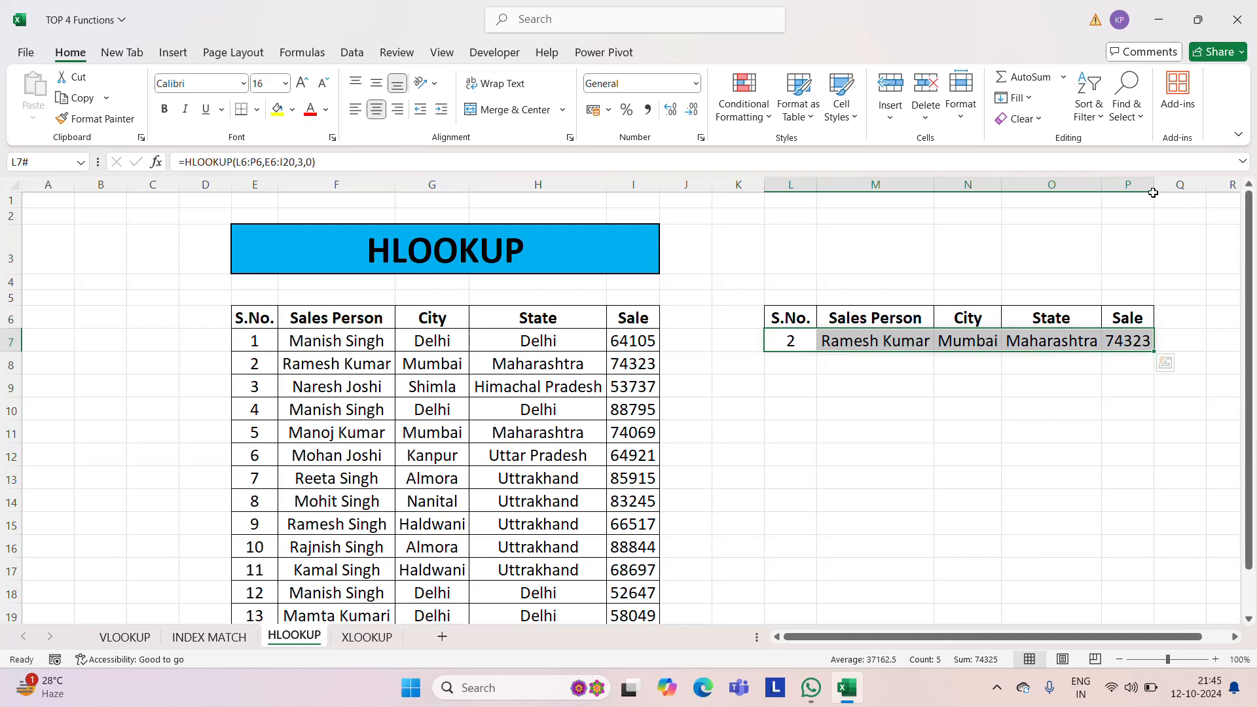
{"action": "left_click", "coordinate": [1017, 390]}
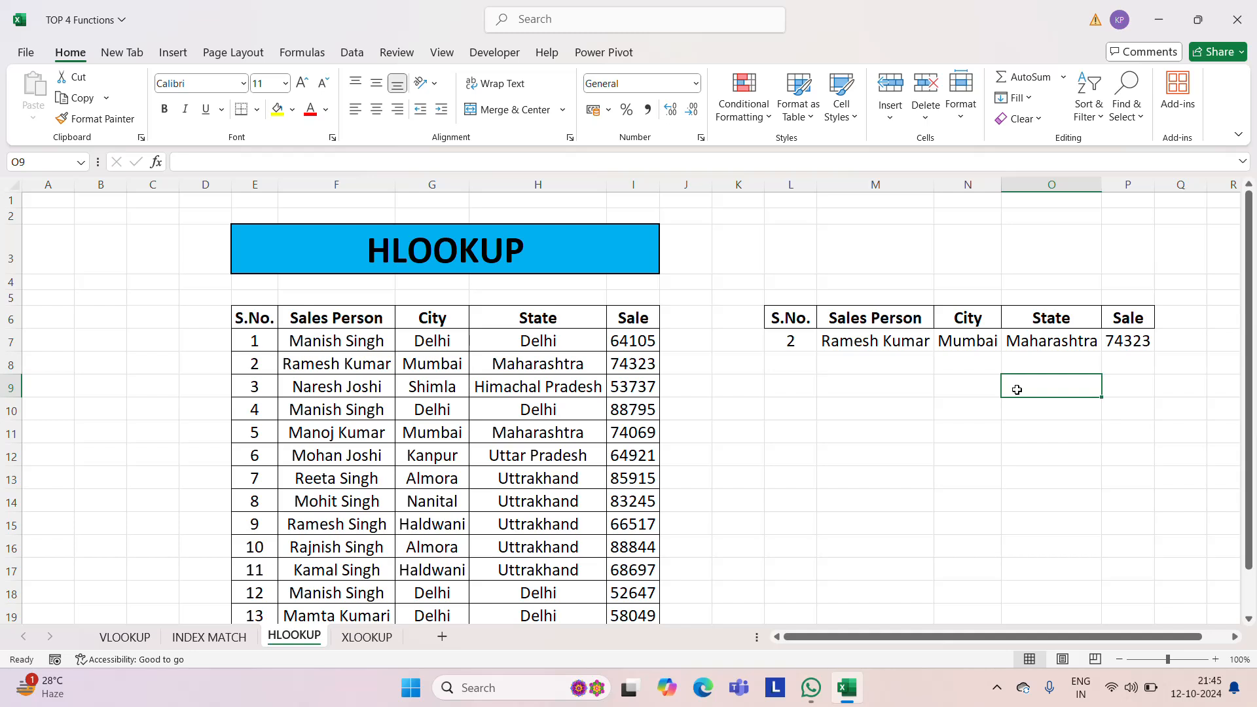
Highlight the source record with S.No. 8 across E14:I14 as the record to look up.
{"action": "left_click", "coordinate": [257, 497]}
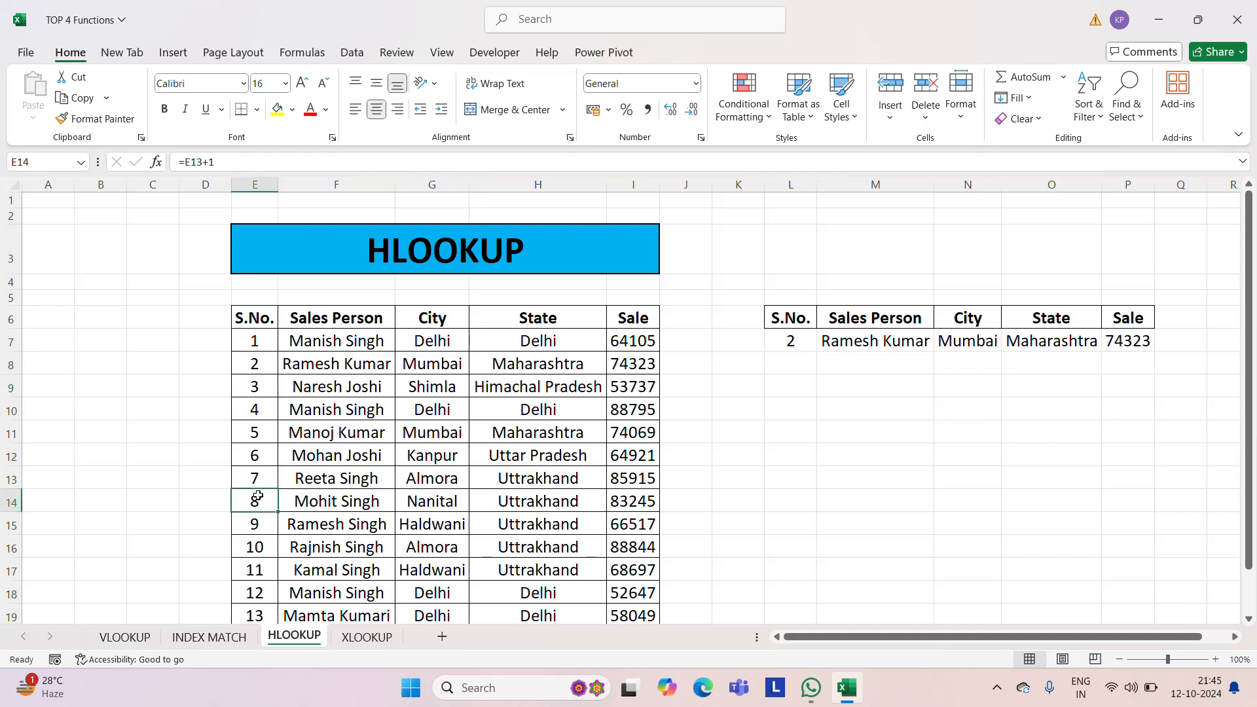
{"action": "key", "text": "shift+Right"}
{"action": "key", "text": "shift+Right"}
{"action": "key", "text": "shift+Right"}
{"action": "key", "text": "shift+Right"}
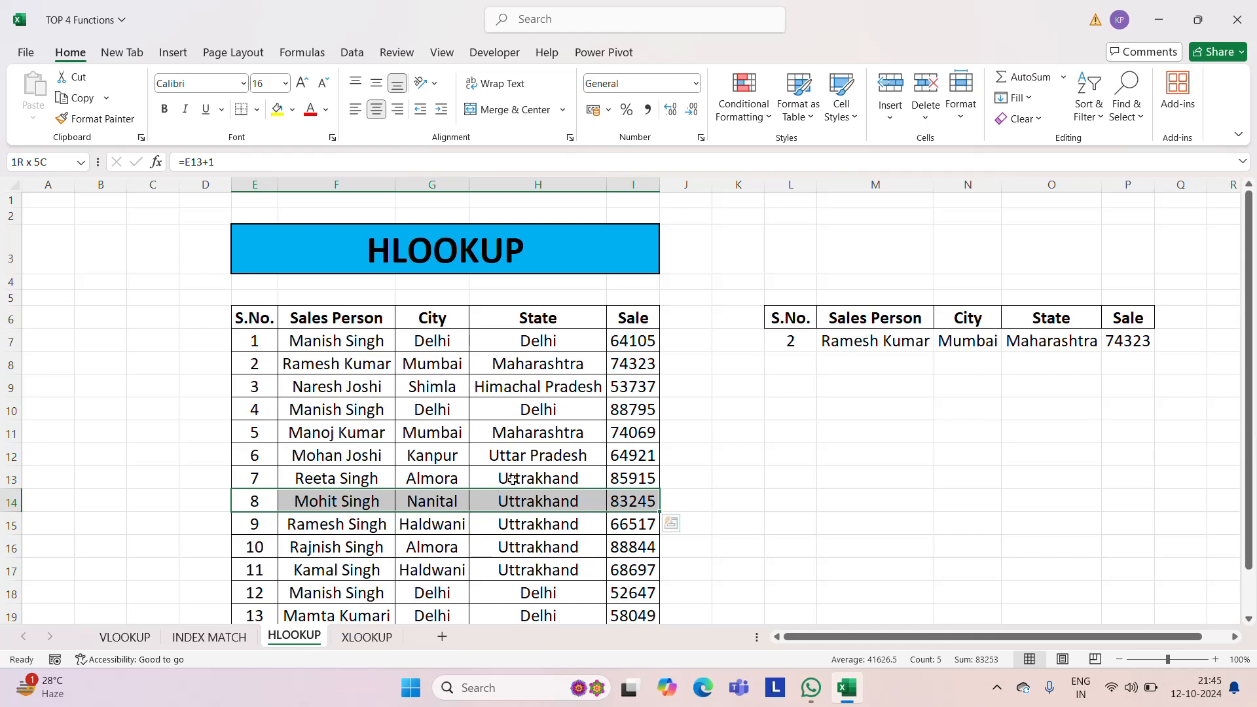
Change the row index in L7's HLOOKUP formula to 9 and compare the returned sales person with source row 14.
{"action": "left_click", "coordinate": [802, 336]}
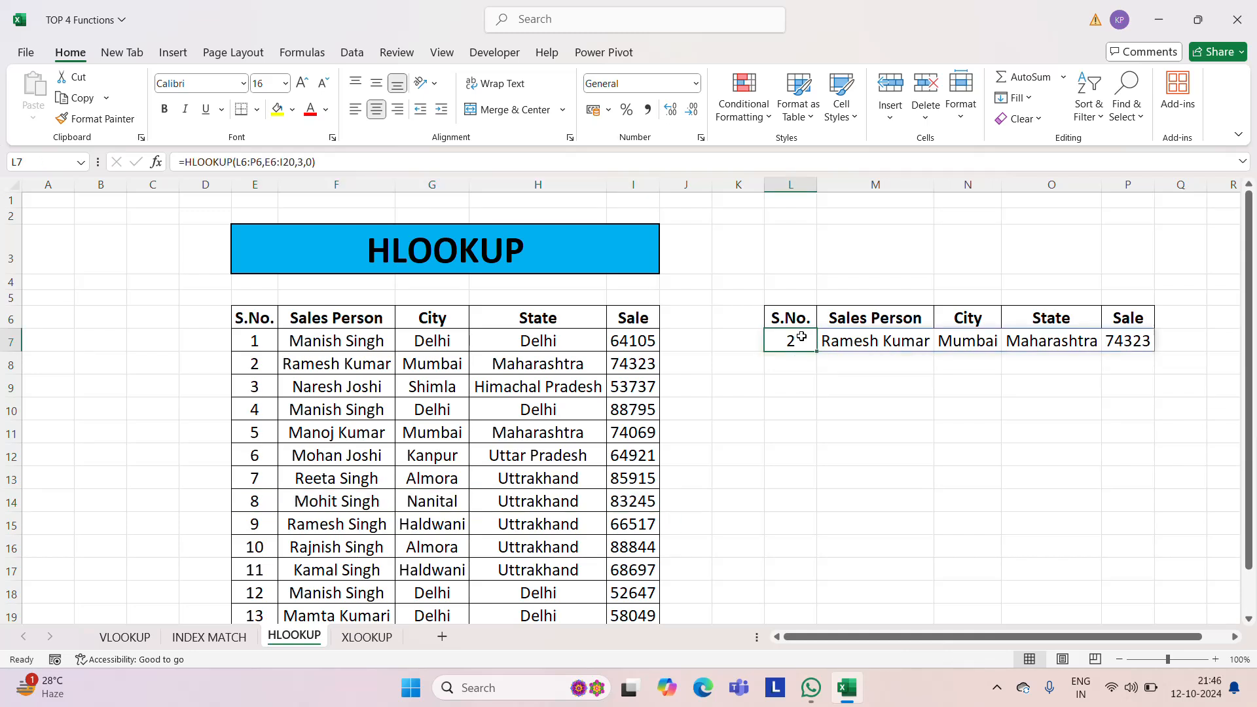
{"action": "double_click", "coordinate": [802, 336]}
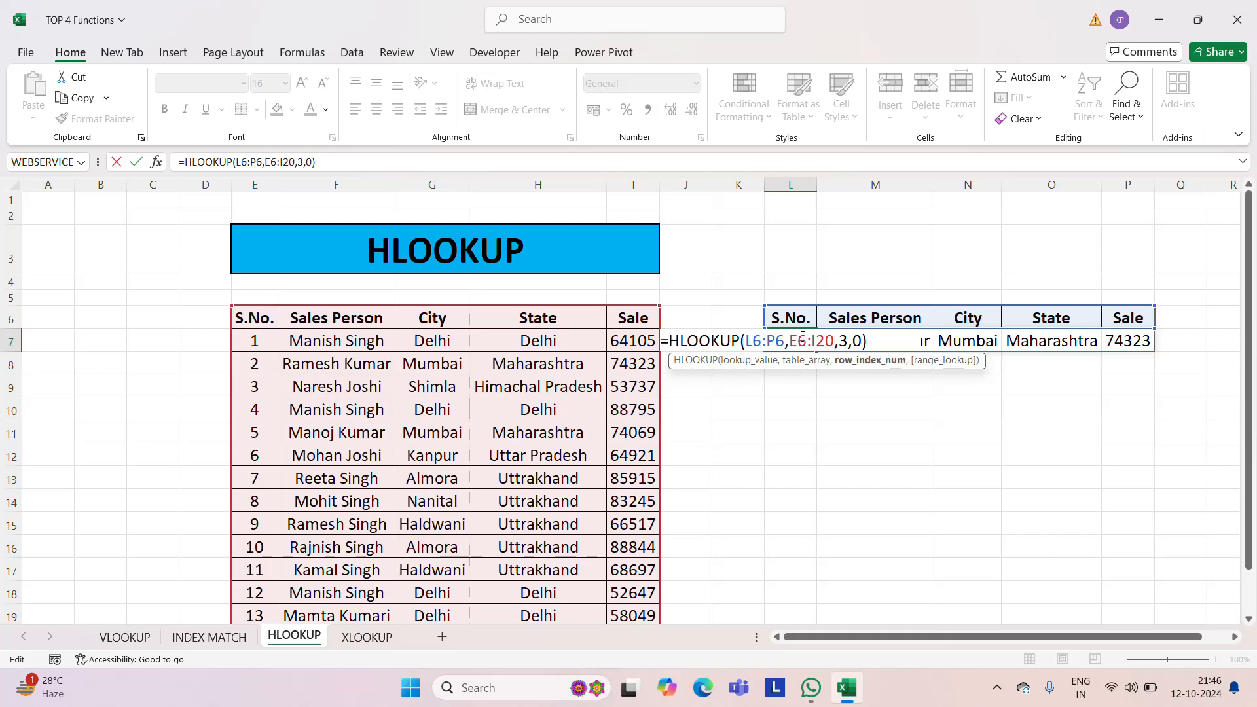
{"action": "double_click", "coordinate": [843, 340]}
{"action": "type", "text": "9"}
{"action": "key", "text": "Return"}
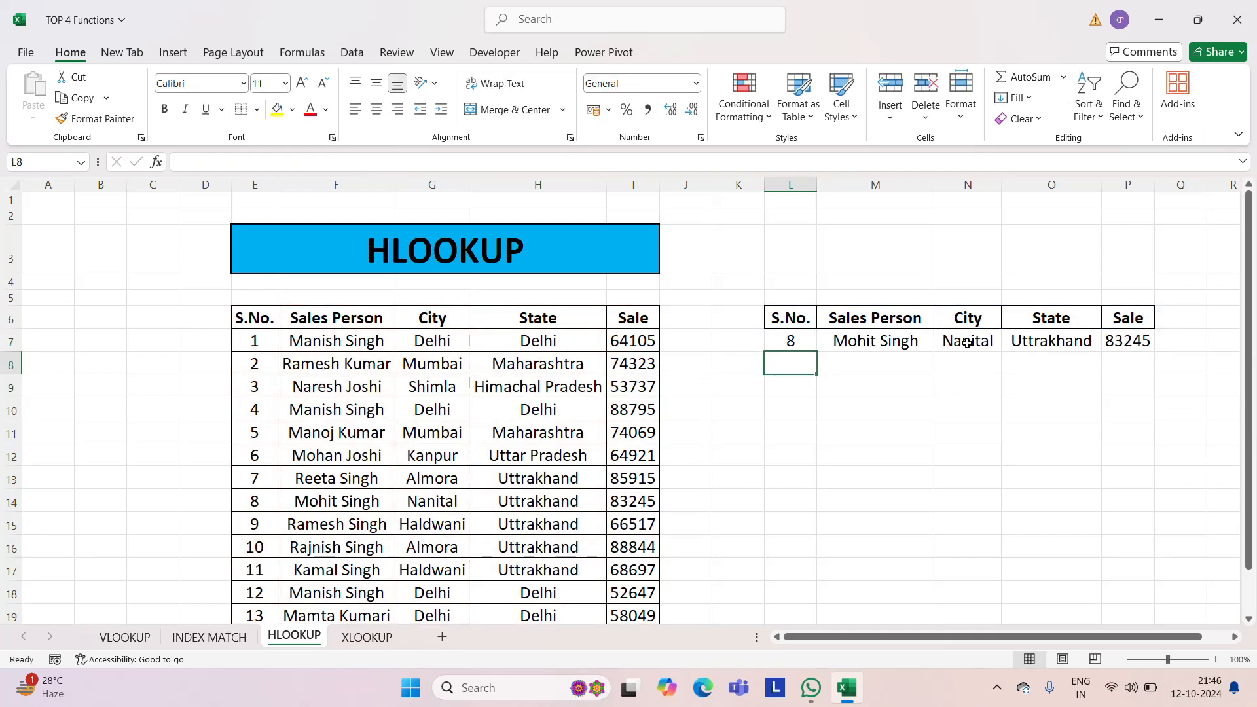
{"action": "left_click", "coordinate": [911, 334]}
{"action": "left_click", "coordinate": [360, 504]}
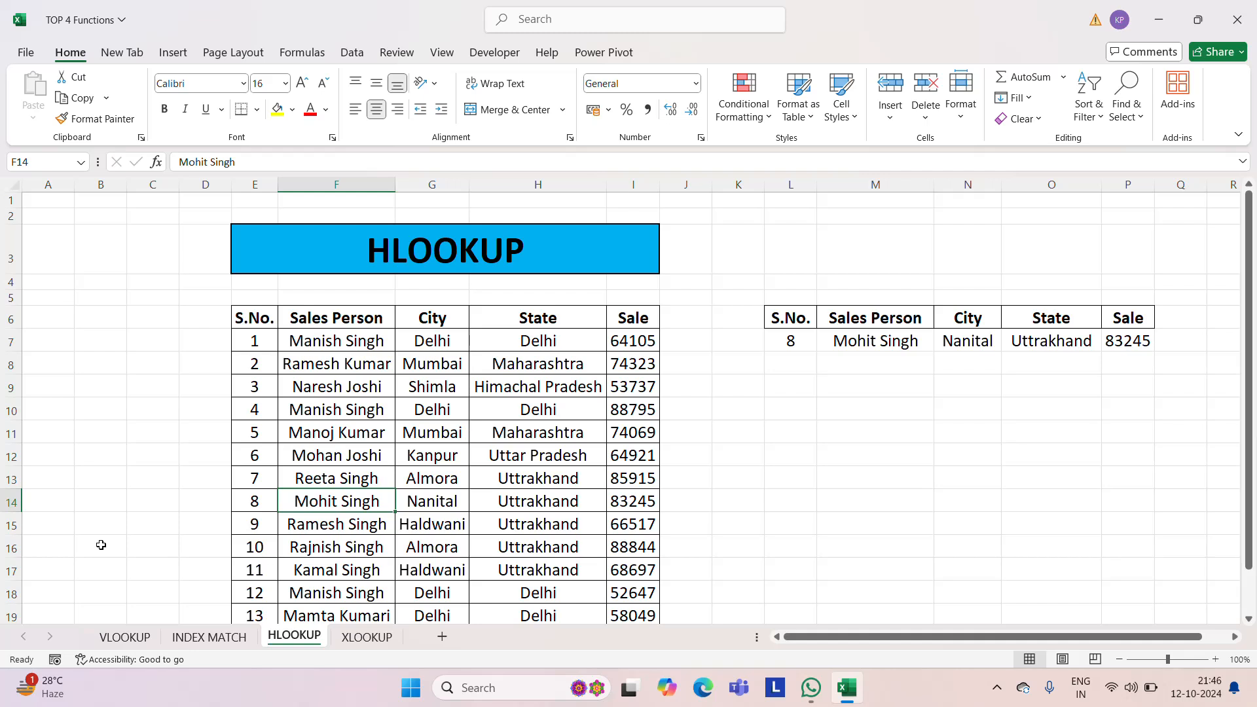
On the XLOOKUP sheet, copy the S.No. column E6:E20 to L6 and auto-fit column L.
{"action": "left_click", "coordinate": [366, 636]}
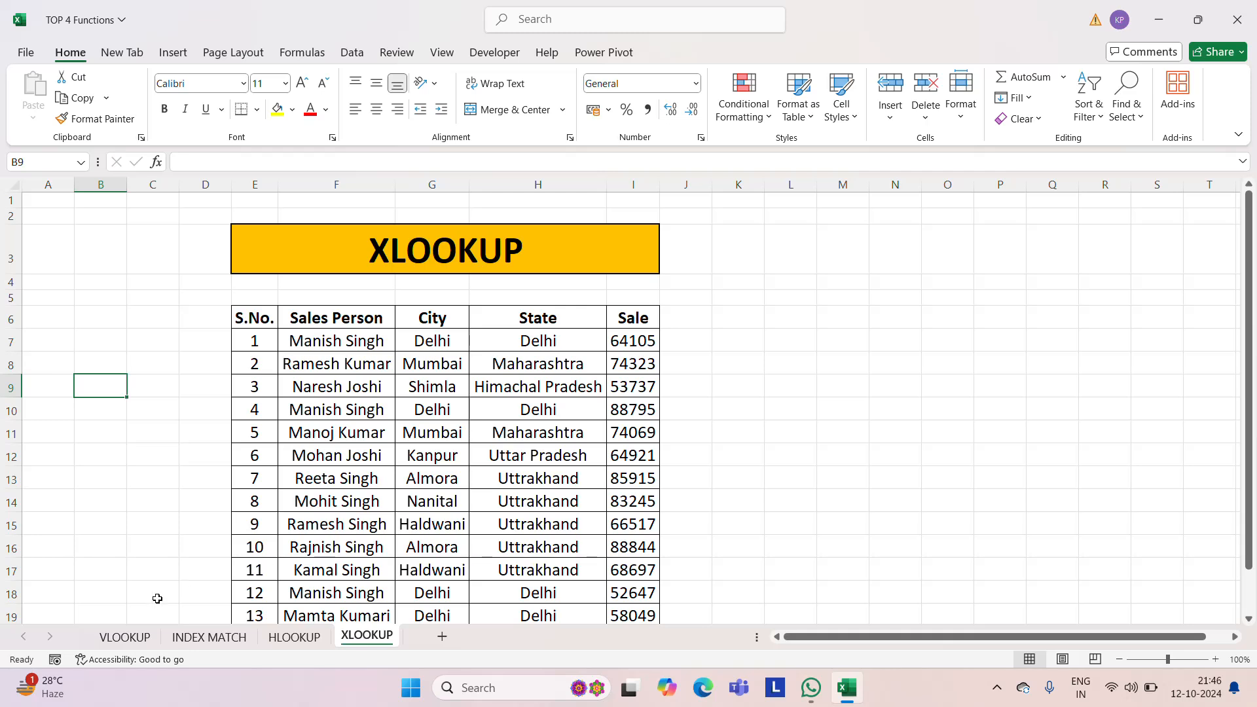
{"action": "left_click", "coordinate": [366, 321]}
{"action": "key", "text": "Left"}
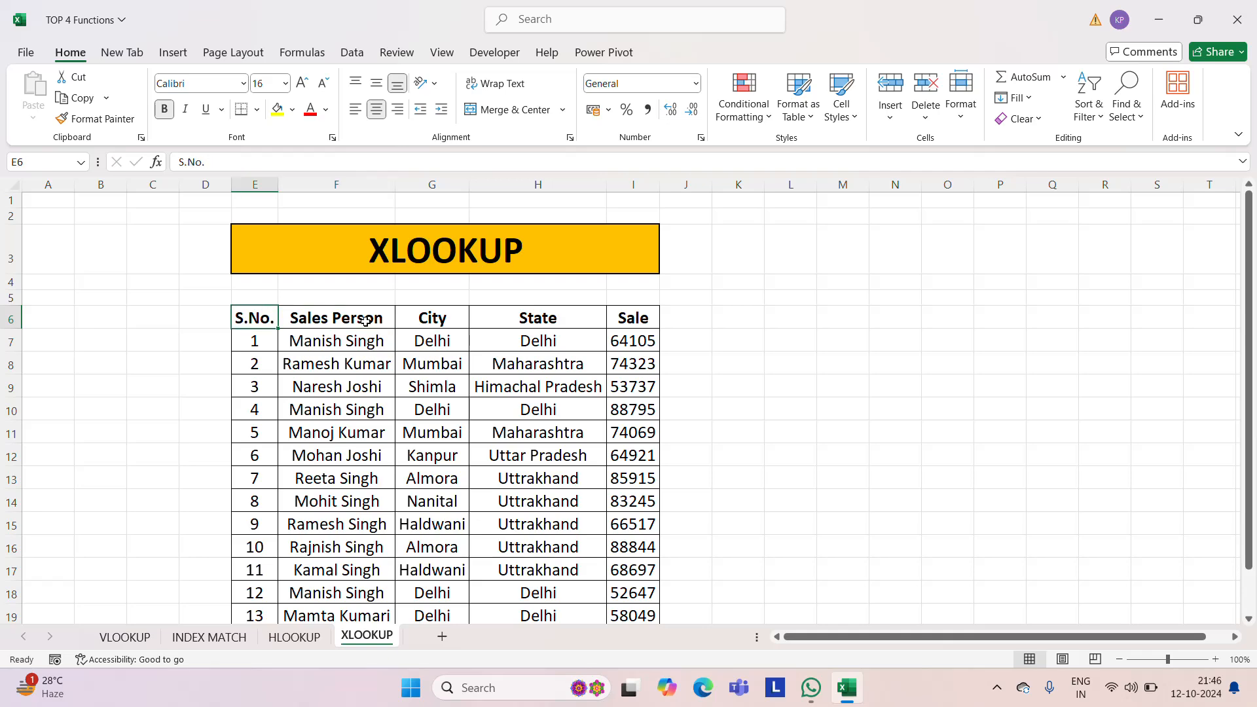
{"action": "key", "text": "ctrl+shift+Down"}
{"action": "key", "text": "ctrl+c"}
{"action": "key", "text": "Right"}
{"action": "key", "text": "Right"}
{"action": "key", "text": "Right"}
{"action": "key", "text": "Right"}
{"action": "key", "text": "Right"}
{"action": "key", "text": "Right"}
{"action": "key", "text": "Right"}
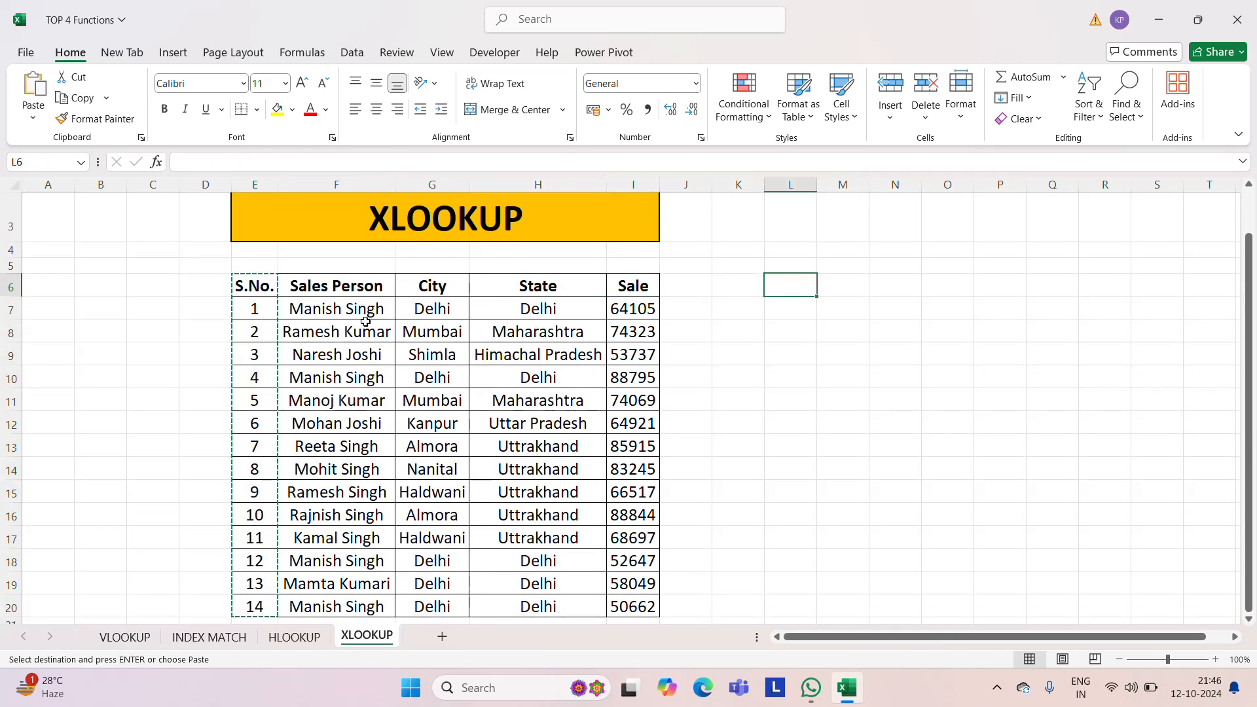
{"action": "key", "text": "ctrl+v"}
{"action": "key", "text": "Escape"}
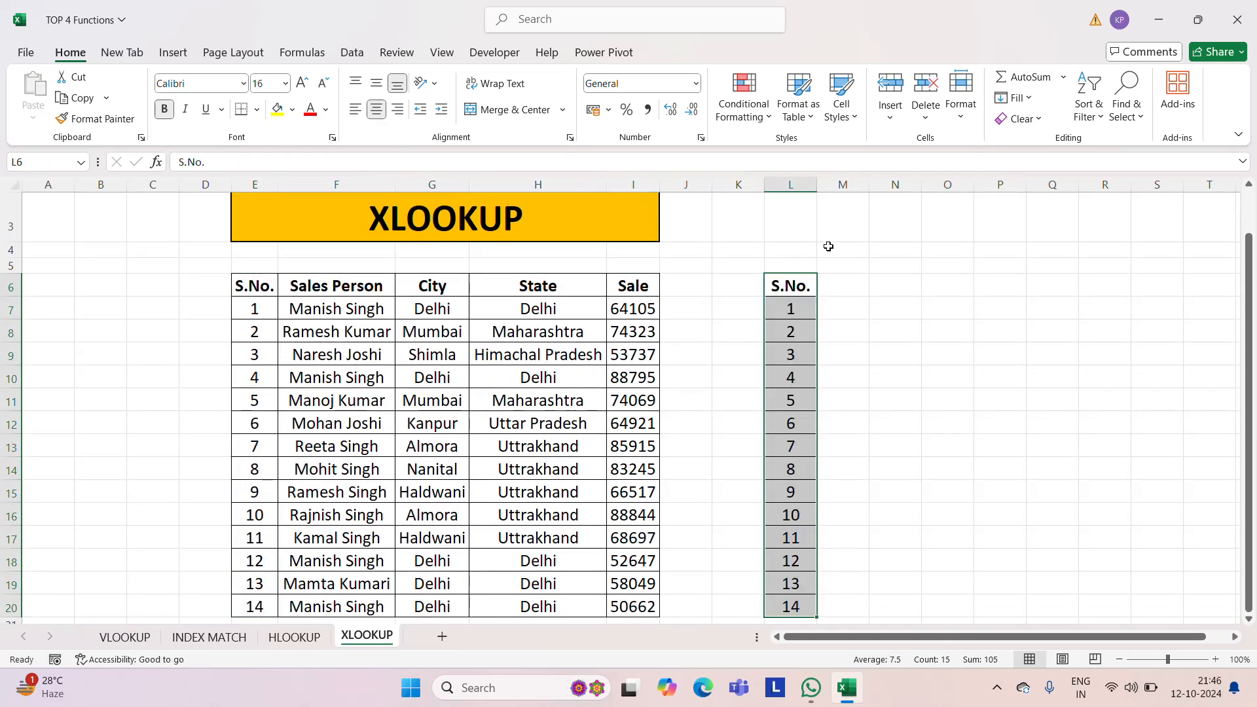
{"action": "double_click", "coordinate": [816, 186]}
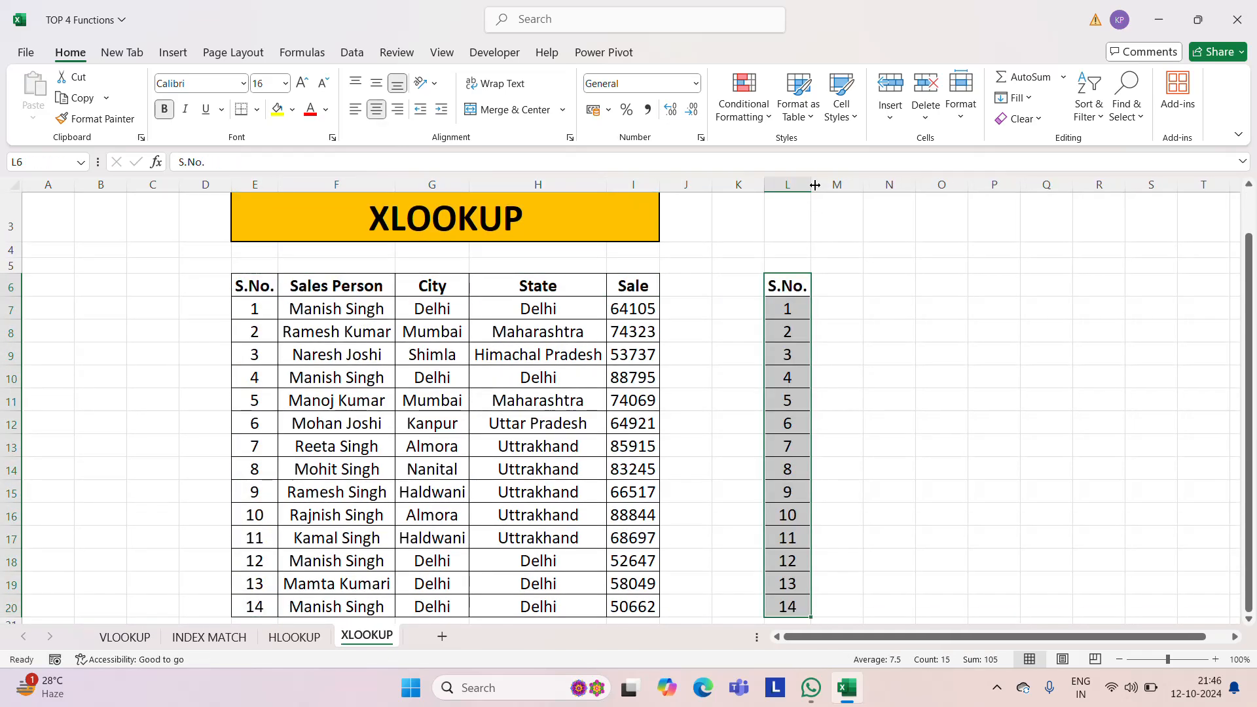
Copy the Sales Person, City, State and Sale headers into M6:P6 and auto-fit column M.
{"action": "left_click", "coordinate": [365, 290]}
{"action": "key", "text": "shift+Right"}
{"action": "key", "text": "shift+Right"}
{"action": "key", "text": "shift+Right"}
{"action": "key", "text": "ctrl+c"}
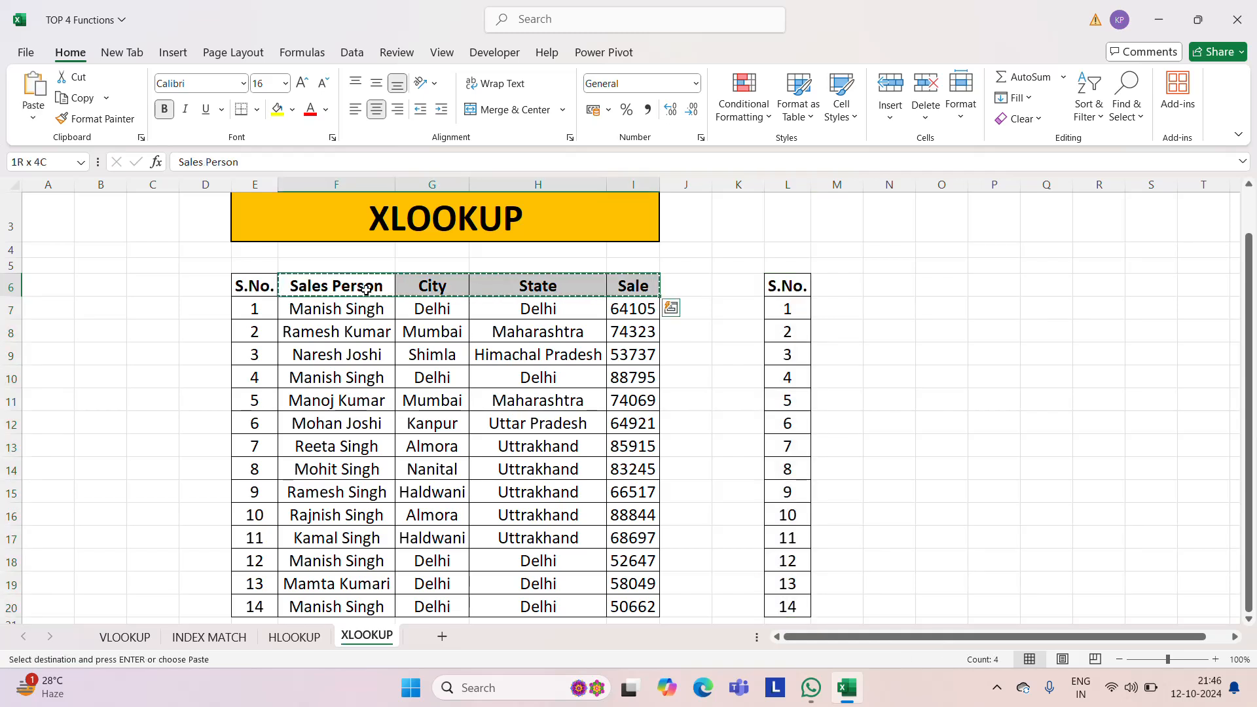
{"action": "key", "text": "Right"}
{"action": "key", "text": "Right"}
{"action": "key", "text": "Right"}
{"action": "key", "text": "Right"}
{"action": "key", "text": "Right"}
{"action": "key", "text": "Right"}
{"action": "key", "text": "Right"}
{"action": "key", "text": "shift+Right"}
{"action": "key", "text": "shift+Right"}
{"action": "key", "text": "shift+Right"}
{"action": "key", "text": "ctrl+v"}
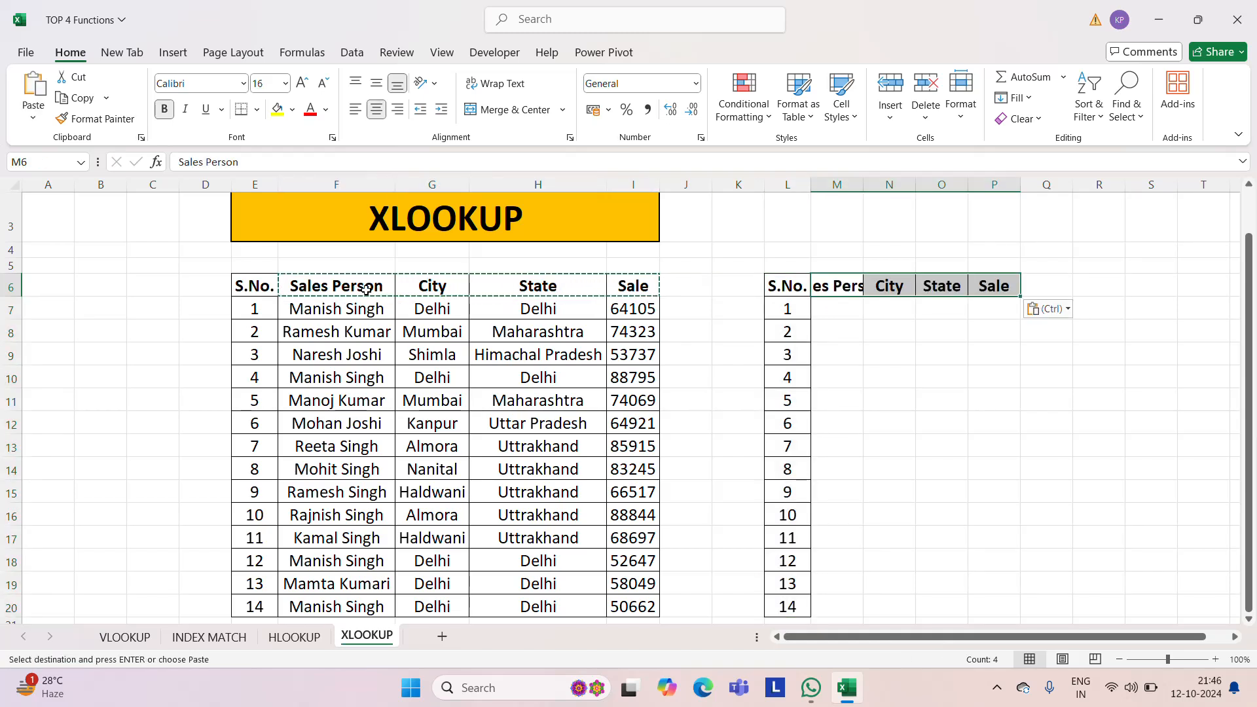
{"action": "key", "text": "Escape"}
{"action": "double_click", "coordinate": [862, 185]}
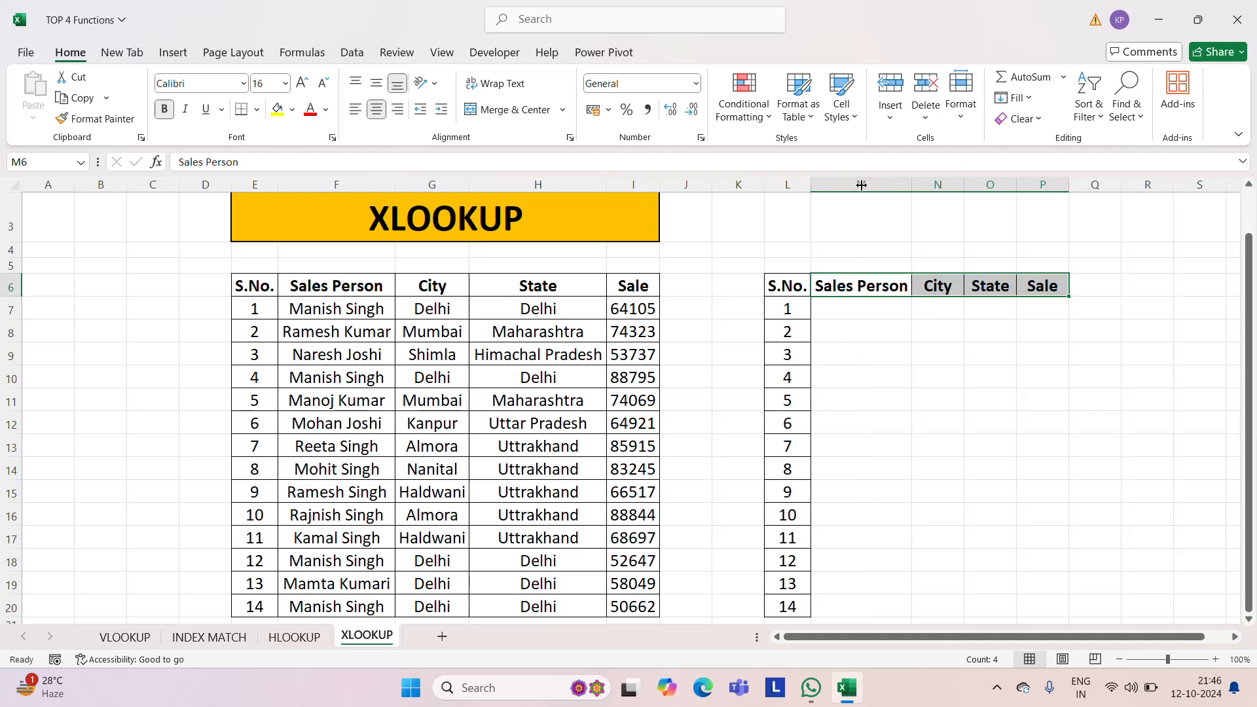
Begin an XLOOKUP formula in M7 with the copied serial numbers L7:L20 as the lookup value.
{"action": "key", "text": "Up"}
{"action": "key", "text": "Up"}
{"action": "key", "text": "Up"}
{"action": "key", "text": "Up"}
{"action": "key", "text": "Up"}
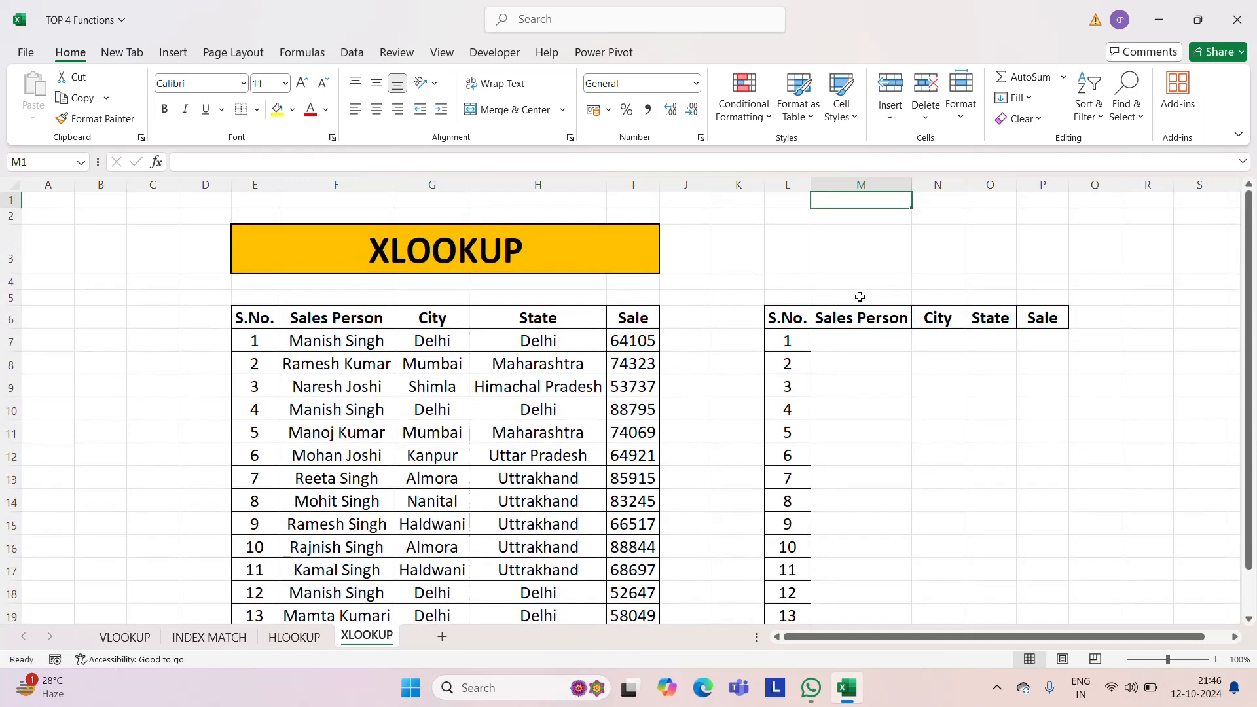
{"action": "key", "text": "Down"}
{"action": "key", "text": "Down"}
{"action": "key", "text": "Down"}
{"action": "key", "text": "Down"}
{"action": "key", "text": "Down"}
{"action": "key", "text": "Down"}
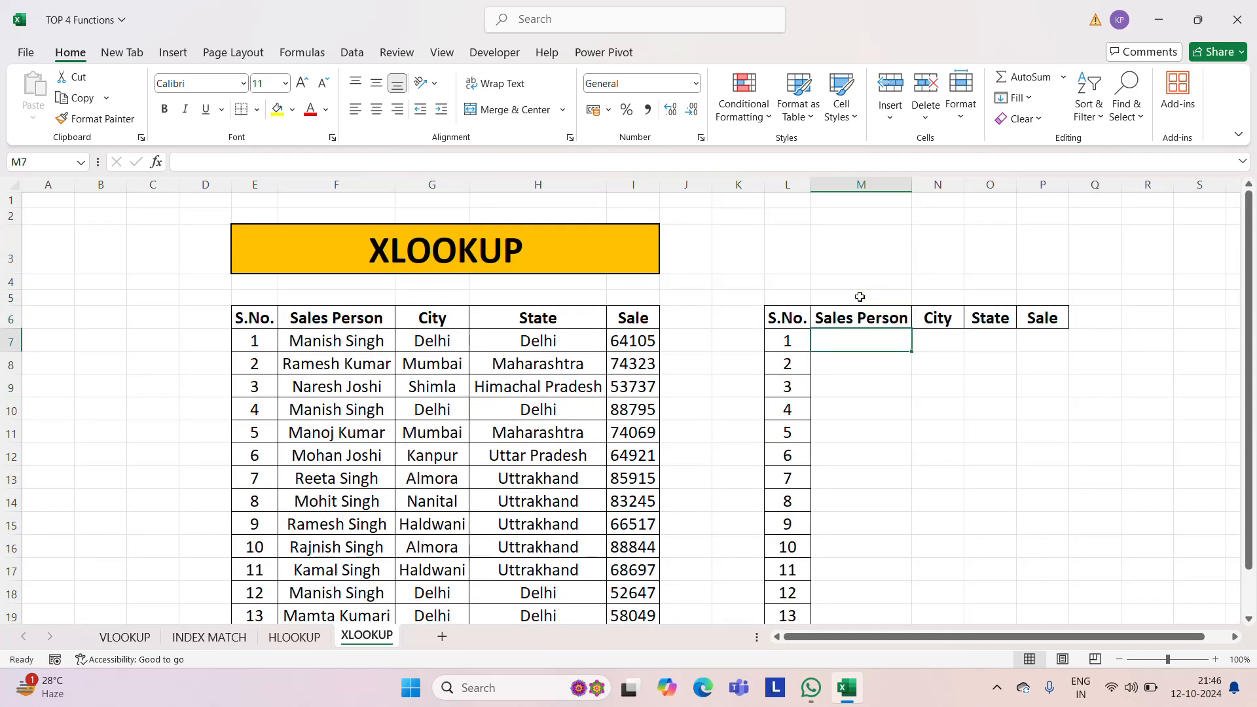
{"action": "type", "text": "=xl"}
{"action": "key", "text": "Tab"}
{"action": "key", "text": "Left"}
{"action": "key", "text": "ctrl+shift+Down"}
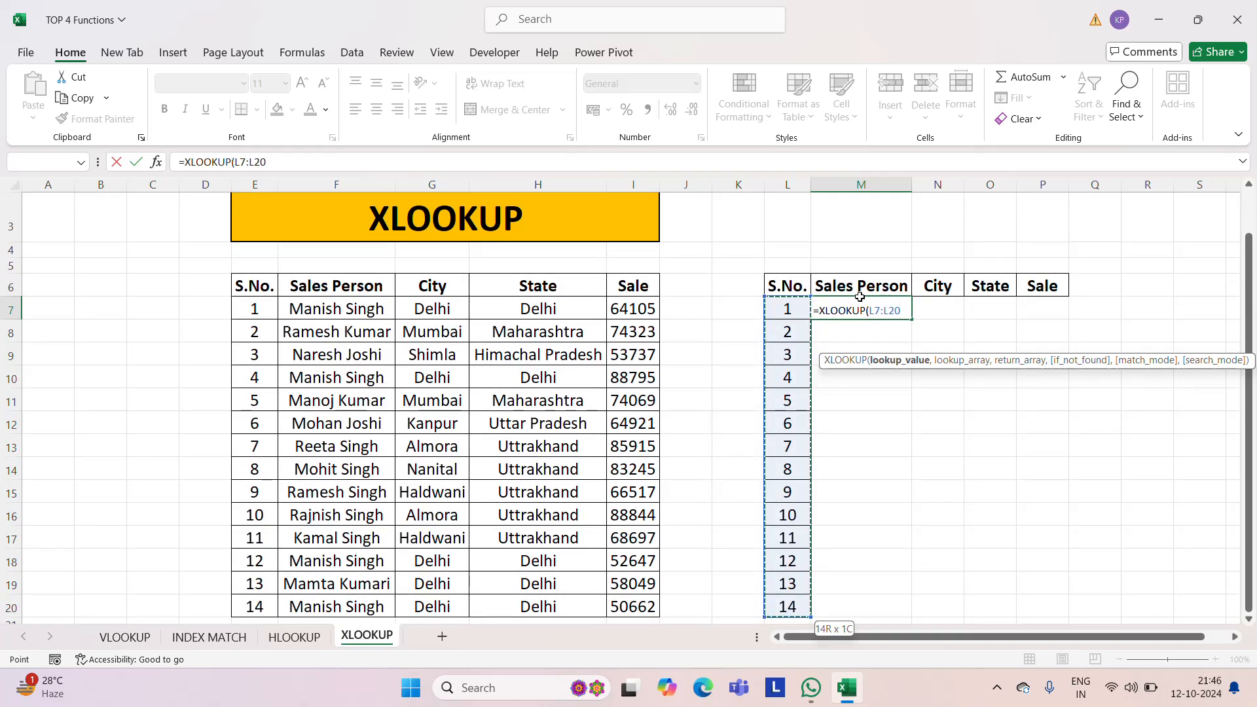
{"action": "type", "text": ","}
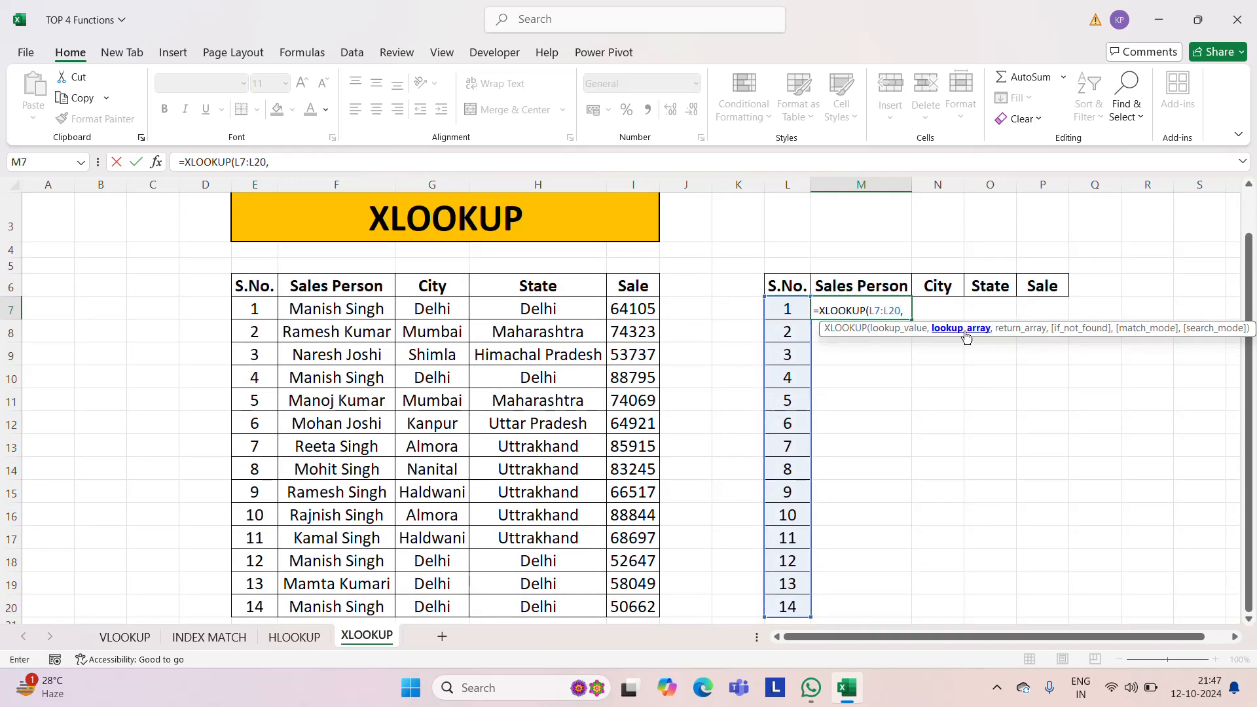
Complete the M7 XLOOKUP formula with lookup array E7:E20 and return array F7:F20.
{"action": "left_click", "coordinate": [320, 310]}
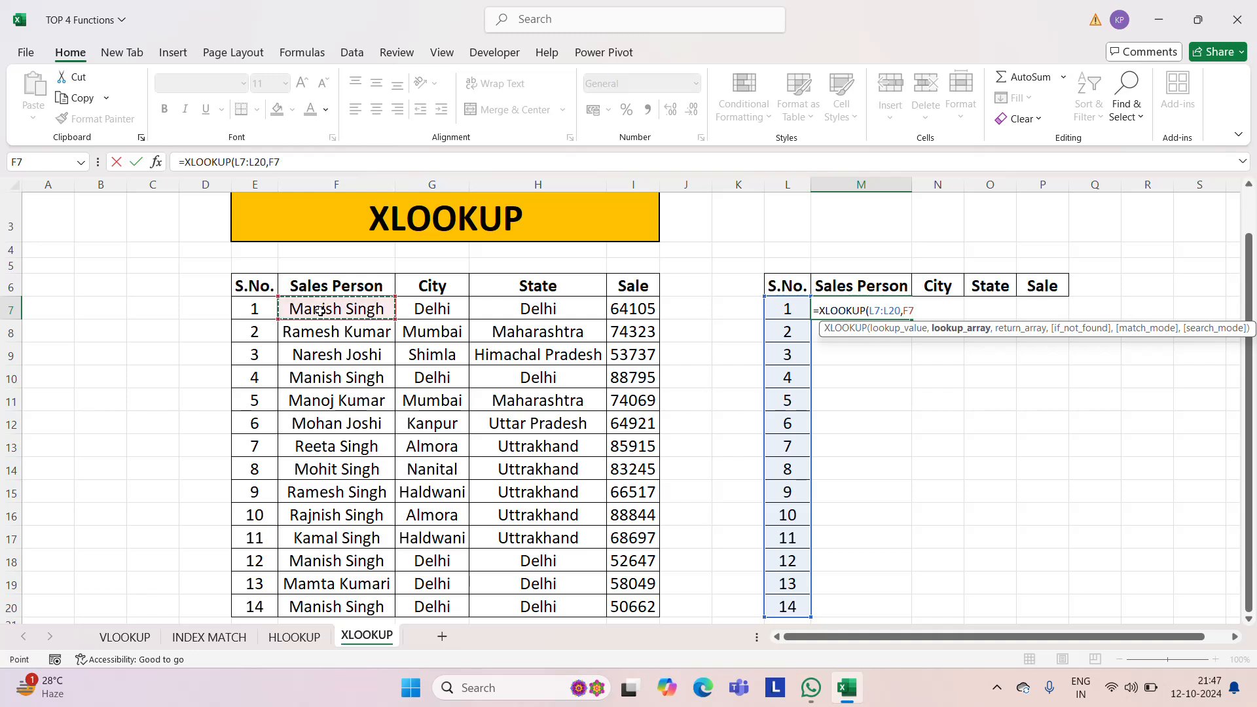
{"action": "key", "text": "Left"}
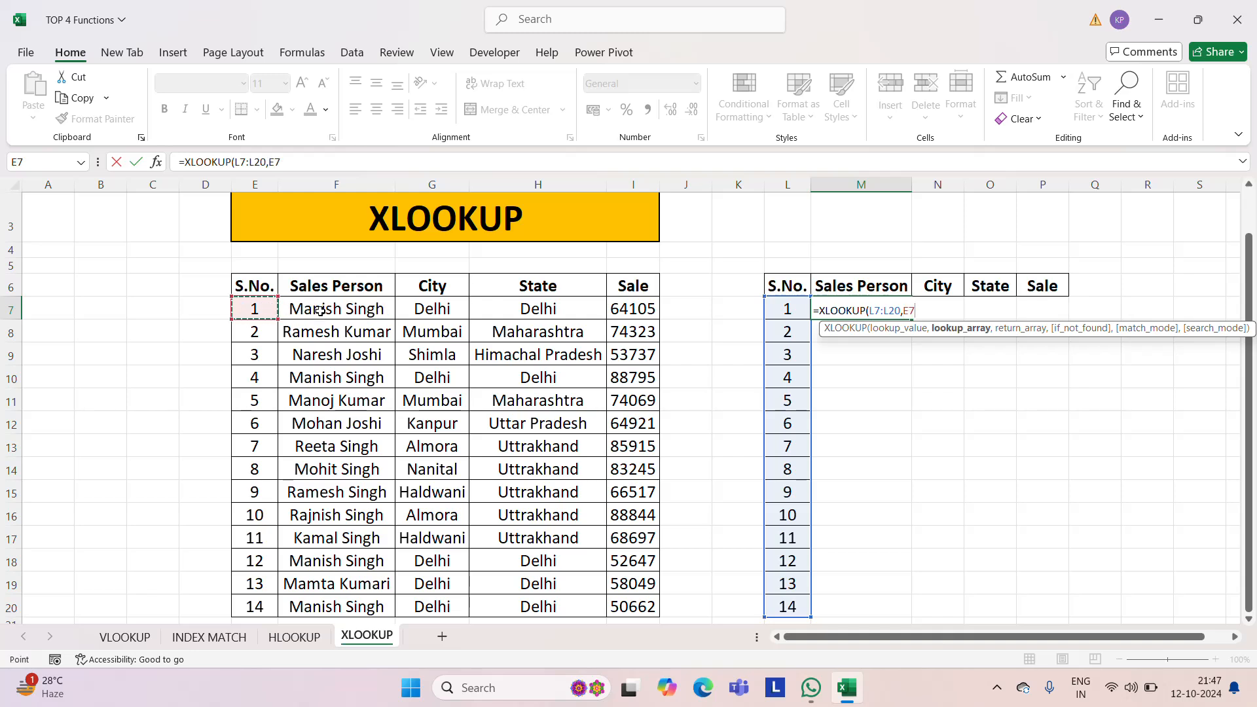
{"action": "key", "text": "ctrl+shift+Down"}
{"action": "type", "text": ","}
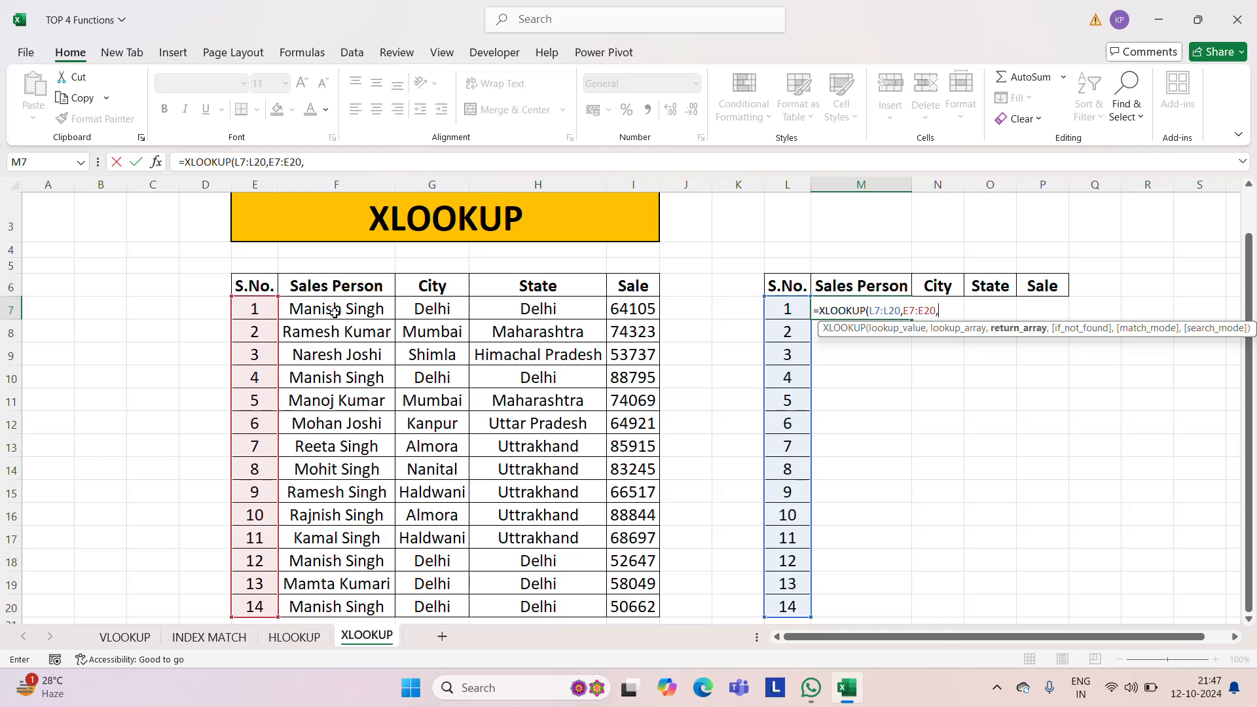
{"action": "left_click", "coordinate": [332, 311]}
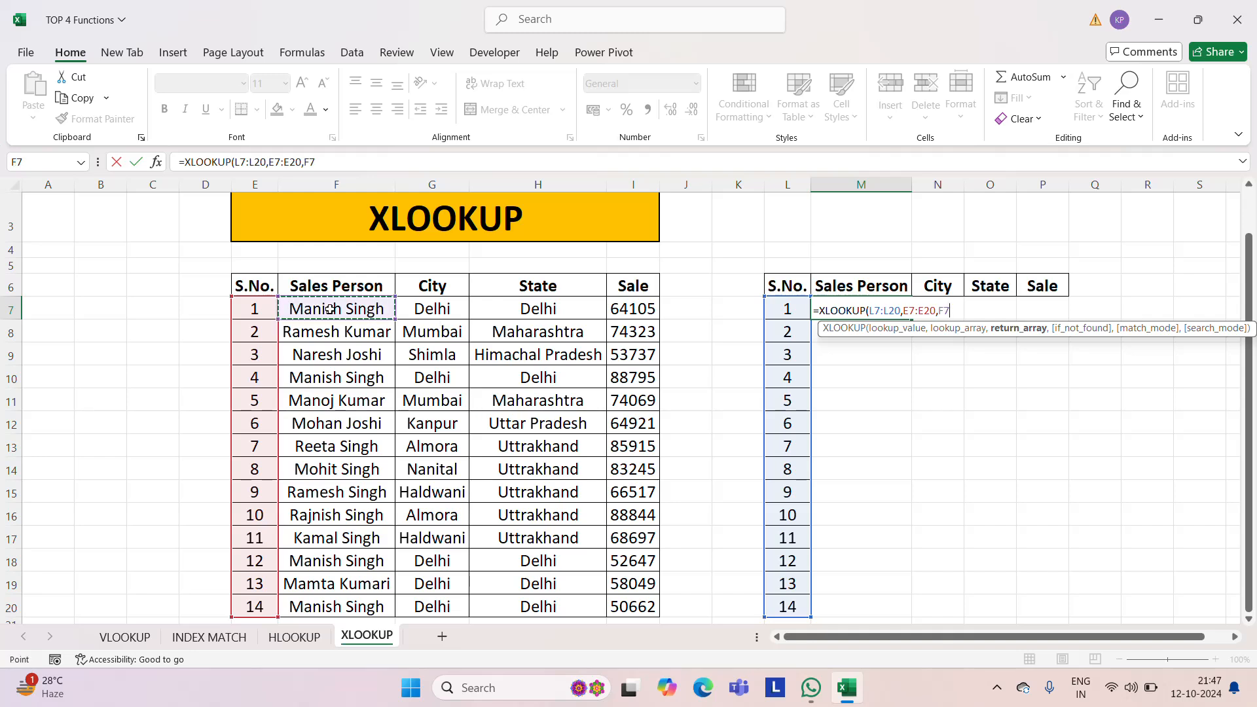
{"action": "key", "text": "ctrl+shift+Down"}
{"action": "key", "text": "Return"}
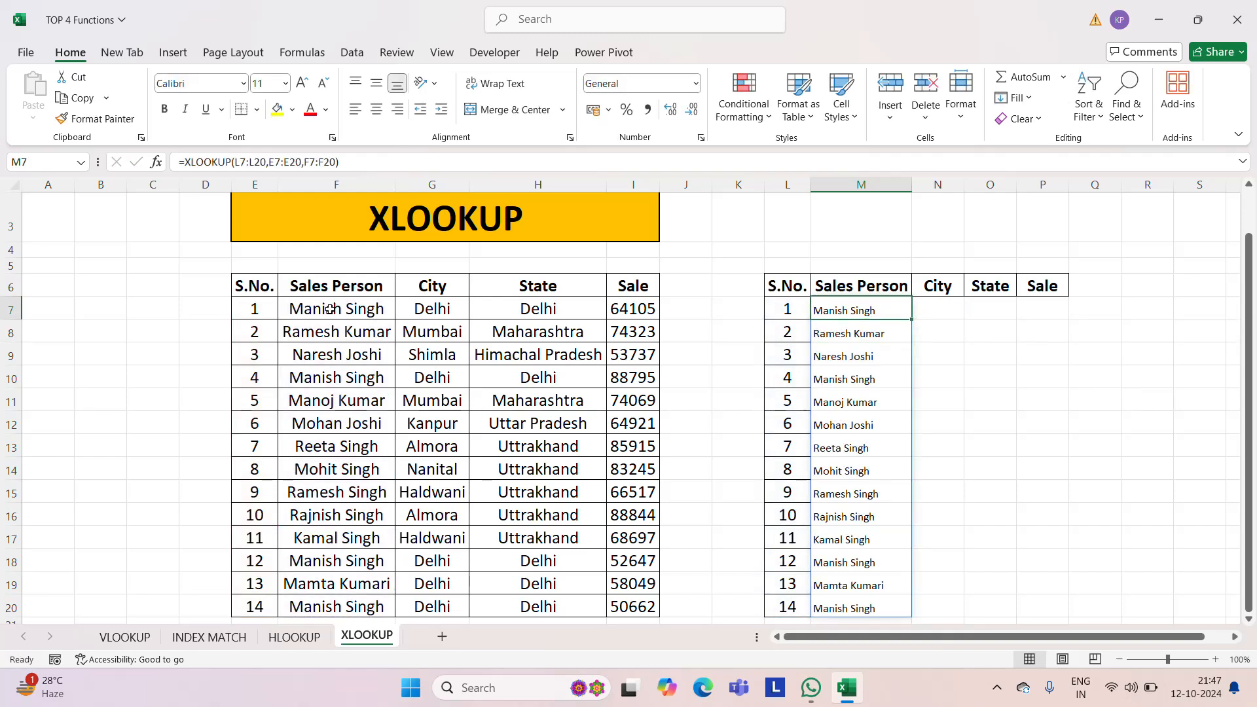
Copy the M7 XLOOKUP formula across M7:P7 to fill the City, State and Sale columns.
{"action": "key", "text": "ctrl+c"}
{"action": "key", "text": "shift+Right"}
{"action": "key", "text": "shift+Right"}
{"action": "key", "text": "shift+Right"}
{"action": "key", "text": "ctrl+v"}
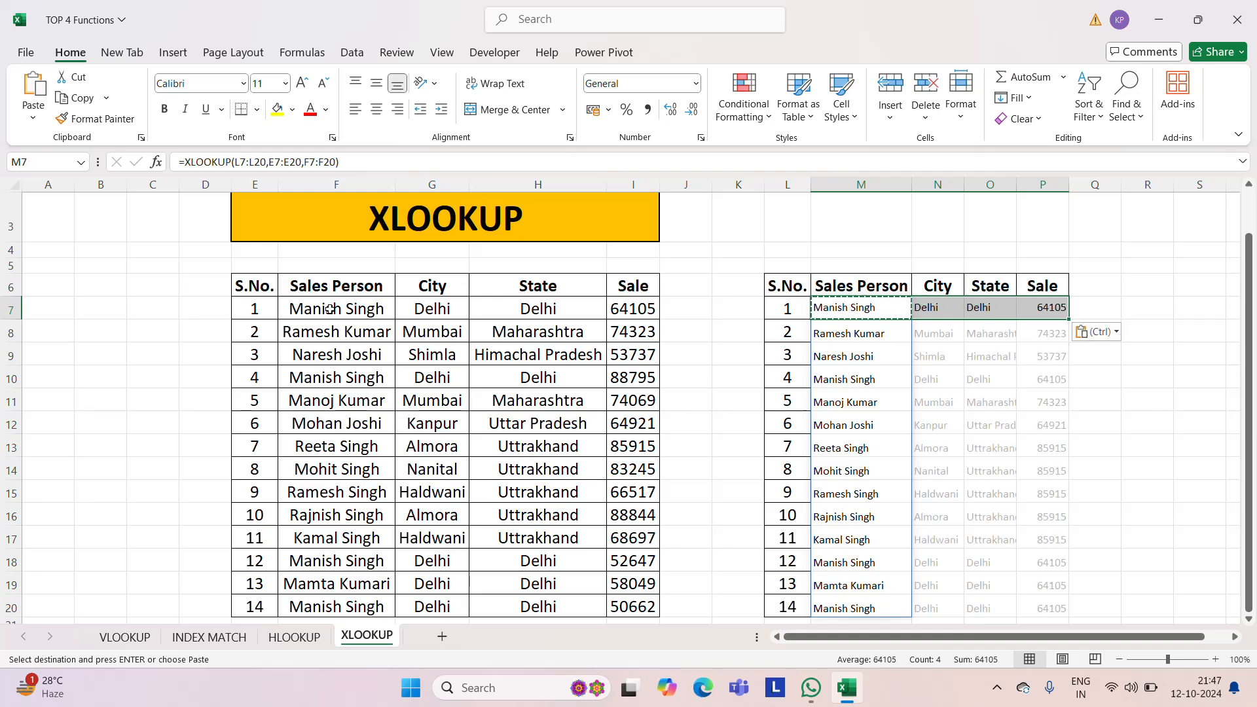
{"action": "key", "text": "Escape"}
{"action": "key", "text": "Left"}
{"action": "key", "text": "Right"}
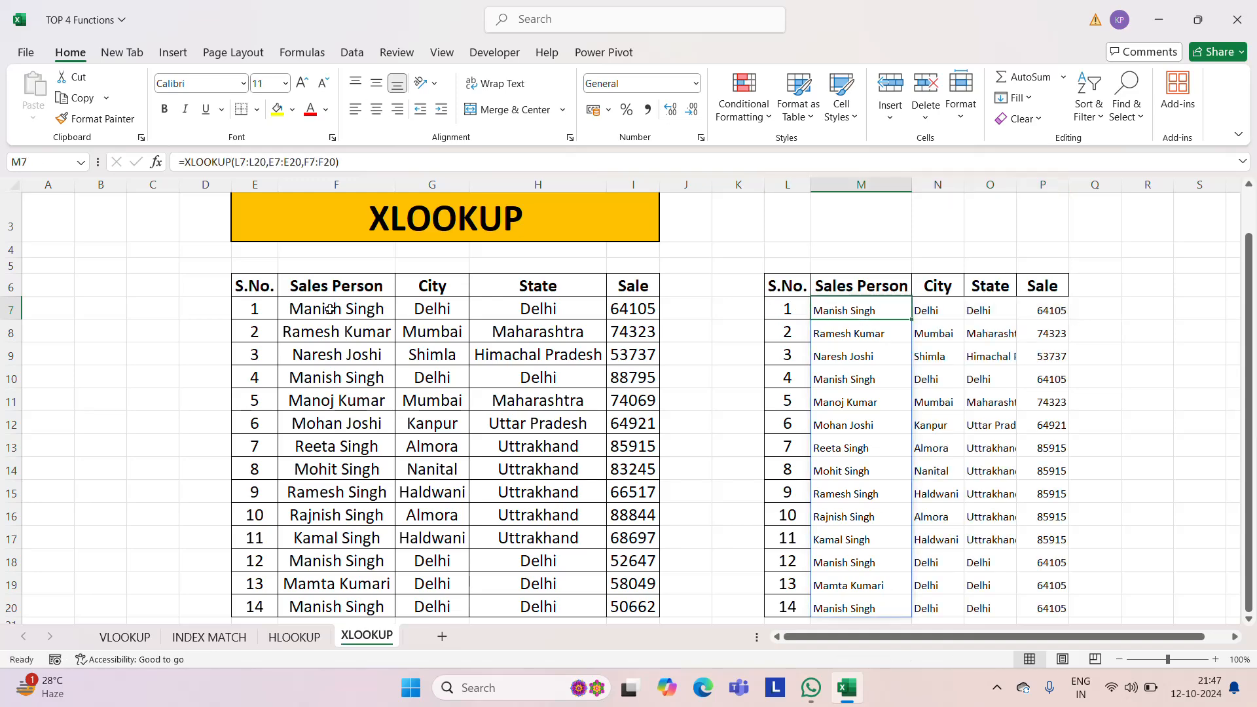
Center the XLOOKUP results in M7:P20 and set their font size to 16.
{"action": "key", "text": "ctrl+shift+Down"}
{"action": "key", "text": "shift+Right"}
{"action": "key", "text": "shift+Right"}
{"action": "key", "text": "shift+Right"}
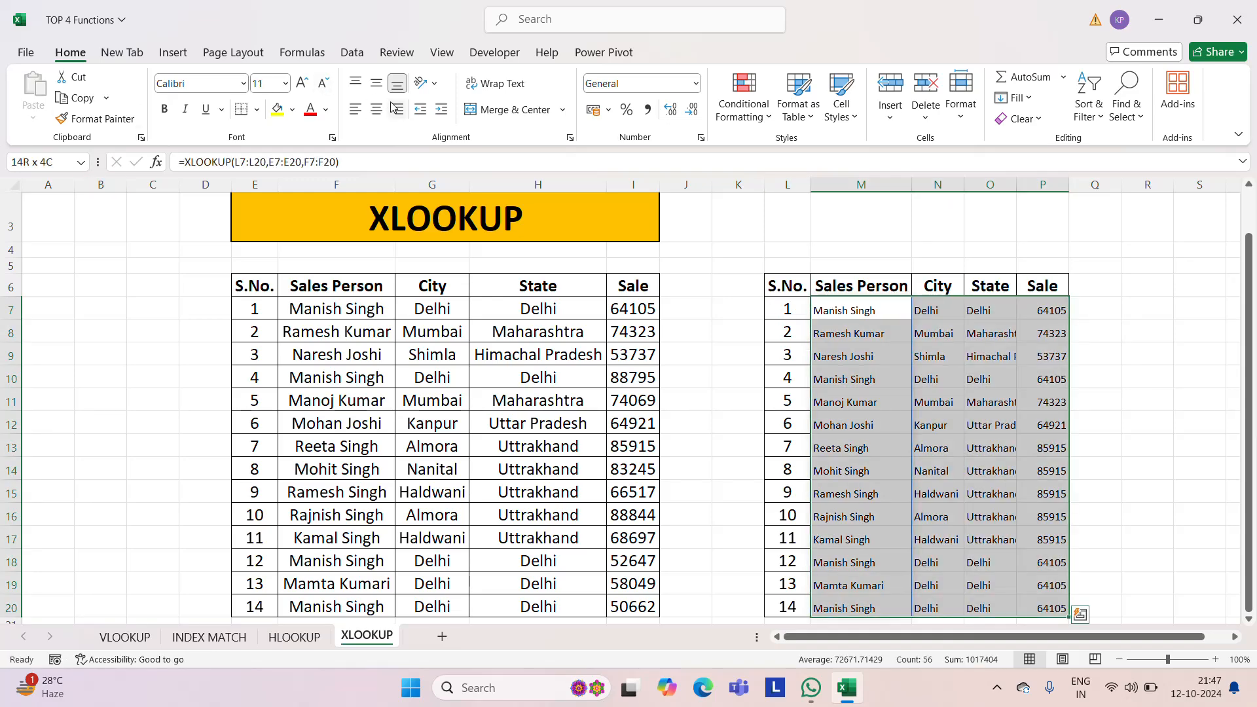
{"action": "left_click", "coordinate": [375, 115]}
{"action": "left_click", "coordinate": [269, 81]}
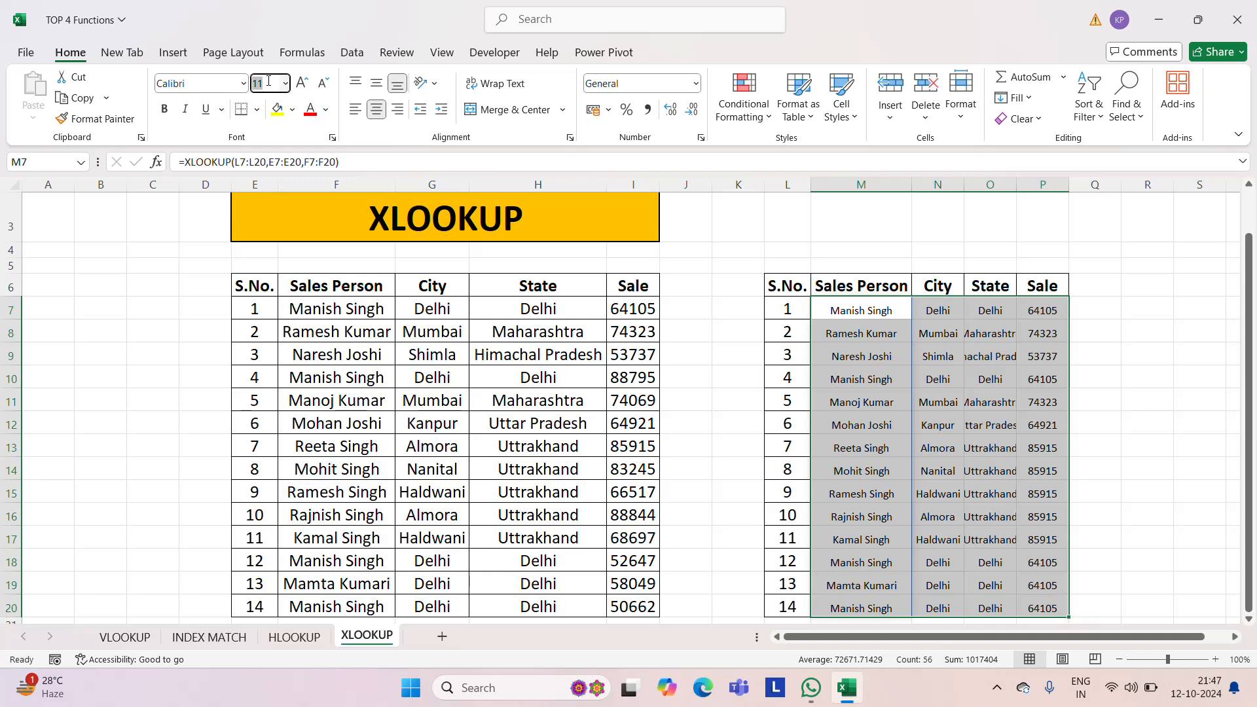
{"action": "type", "text": "16"}
{"action": "key", "text": "Return"}
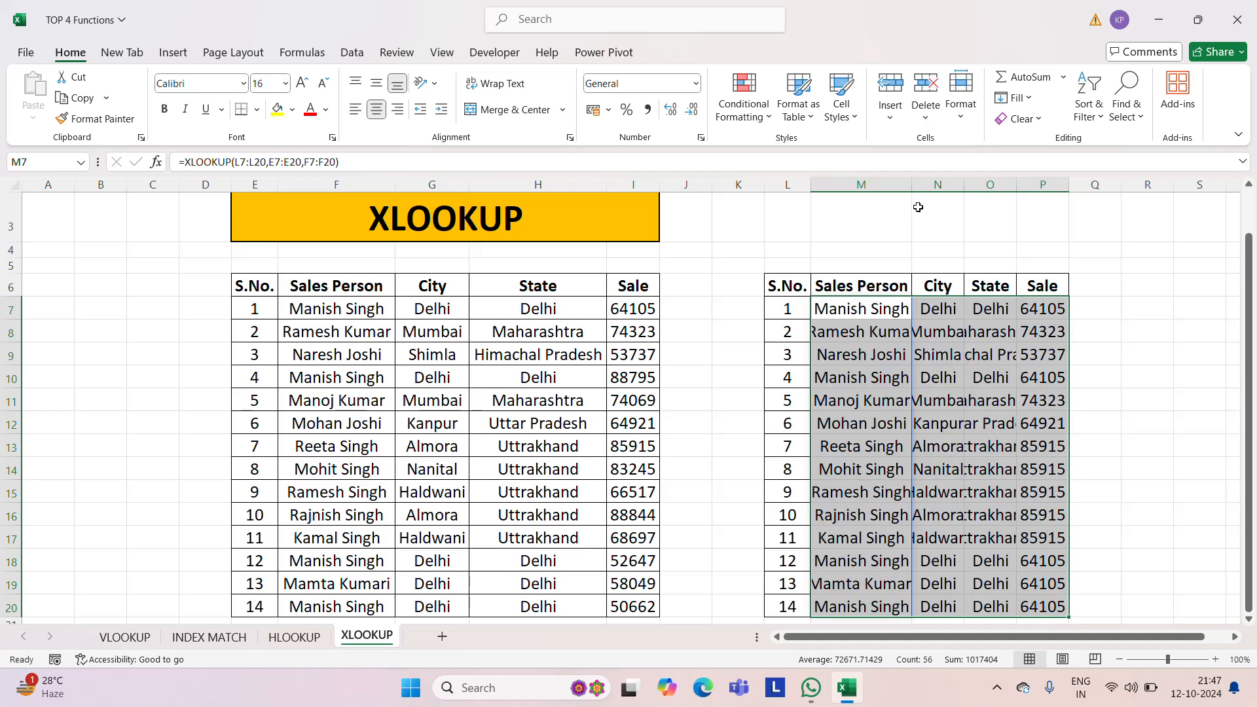
Autofit columns M, N and O to the XLOOKUP results and inspect the formula in M7.
{"action": "double_click", "coordinate": [911, 187]}
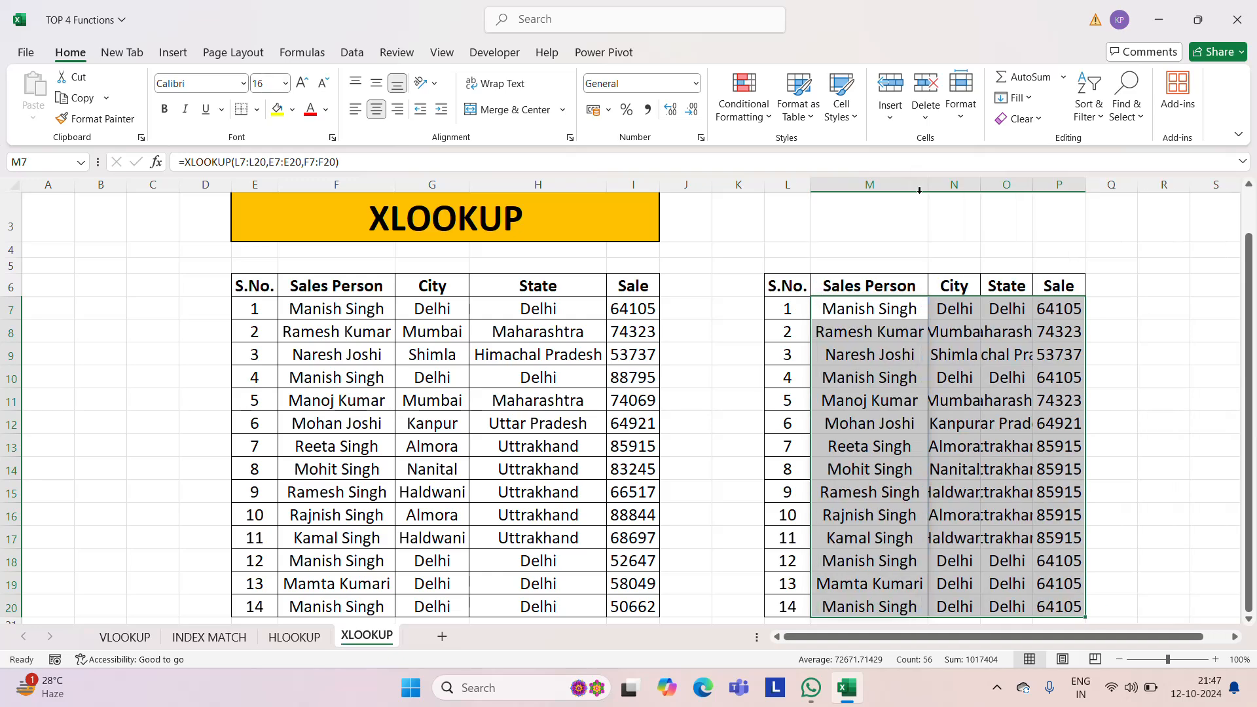
{"action": "double_click", "coordinate": [980, 187]}
{"action": "double_click", "coordinate": [1055, 185]}
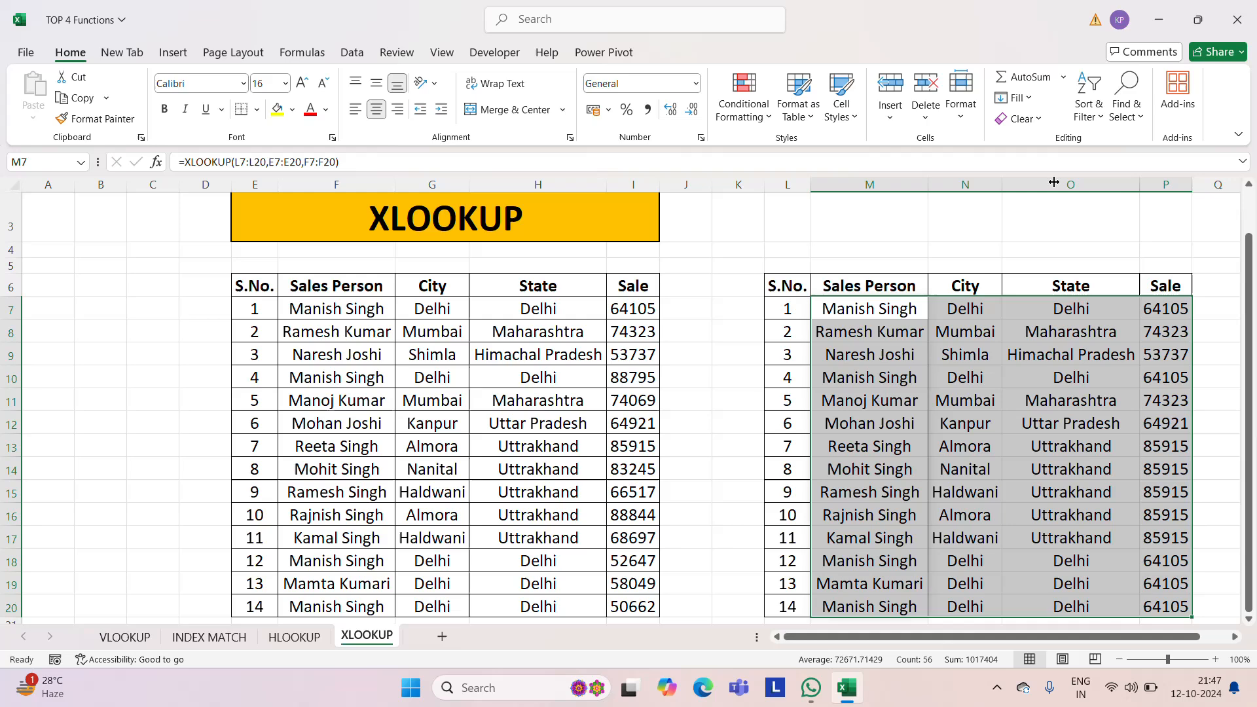
{"action": "left_click", "coordinate": [856, 313]}
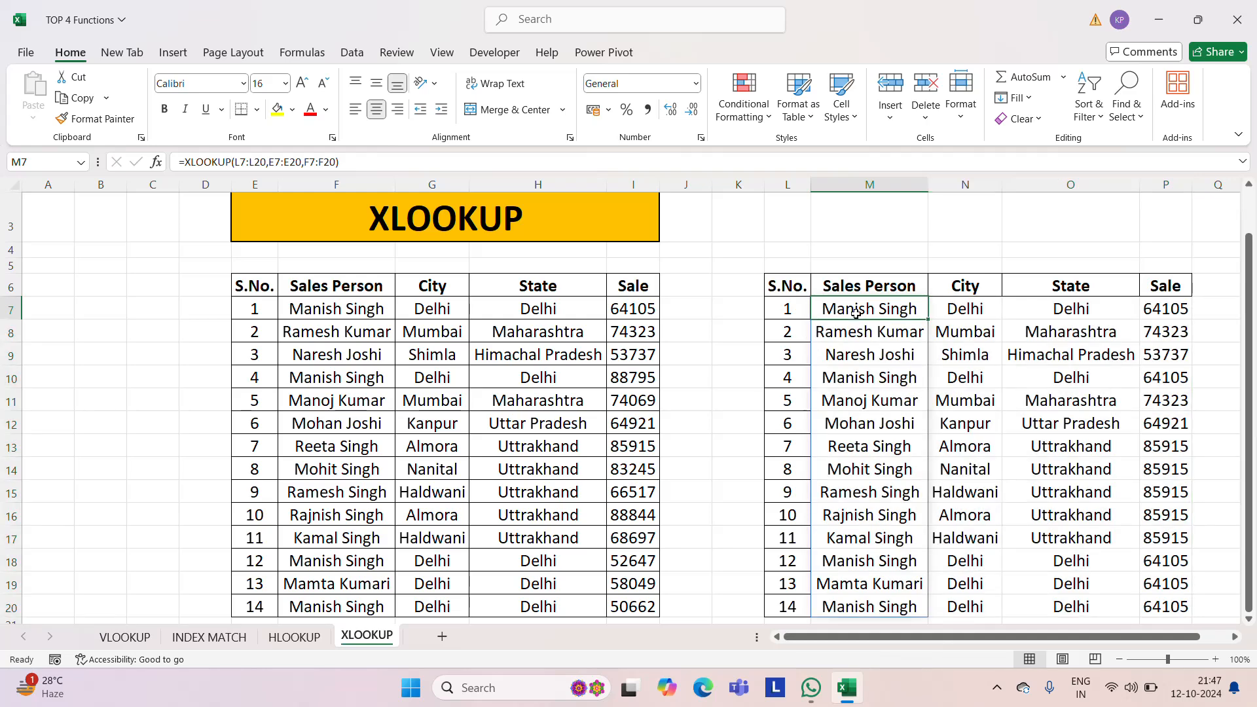
{"action": "key", "text": "F2"}
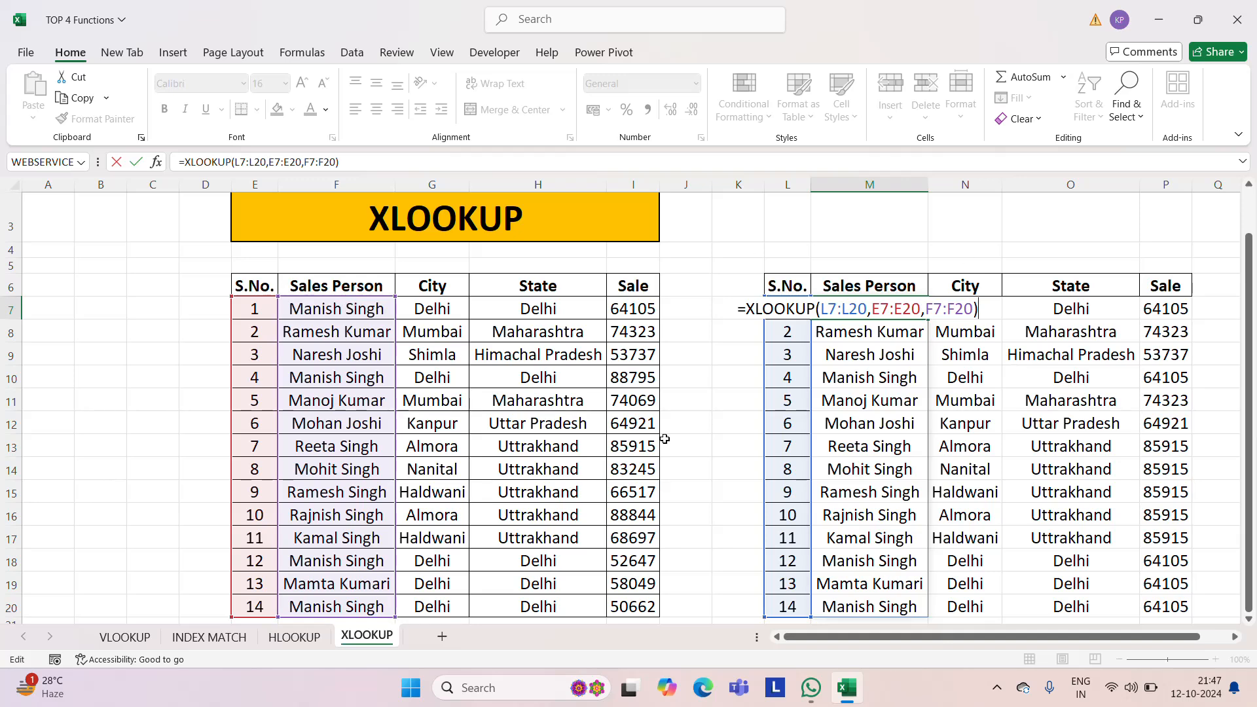
{"action": "key", "text": "Escape"}
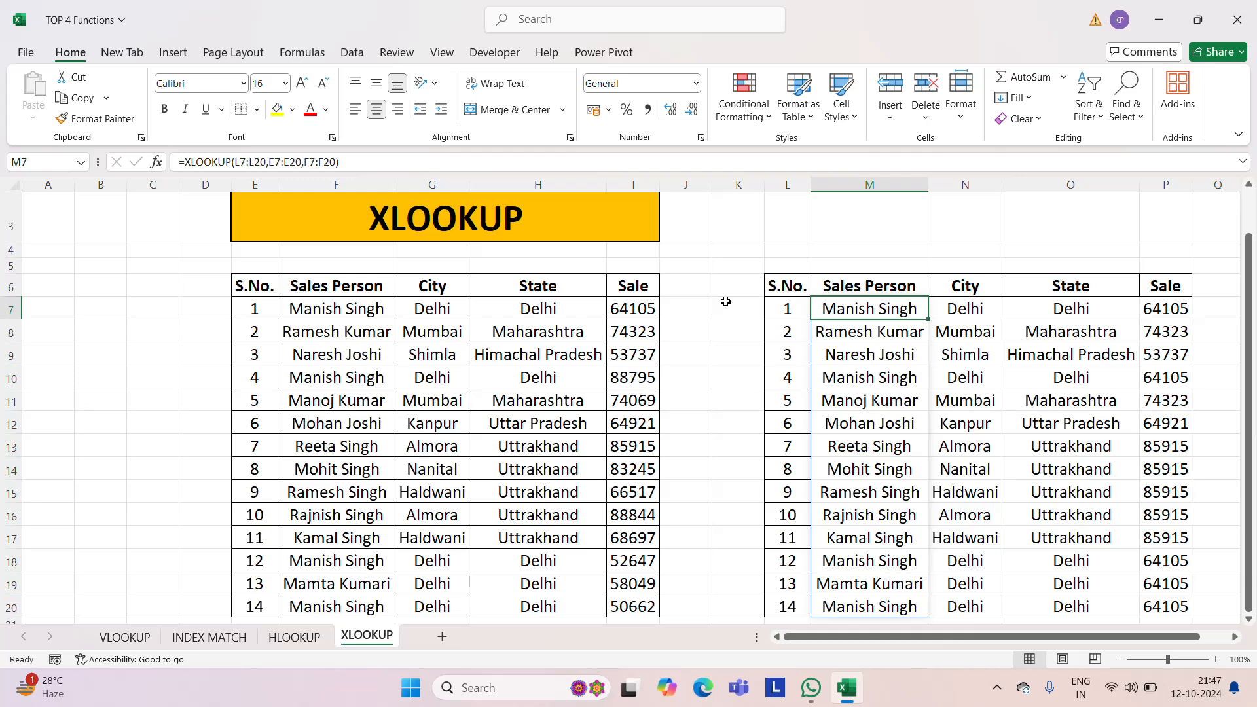
Delete columns L to P containing the second table on the XLOOKUP sheet.
{"action": "key", "text": "Left"}
{"action": "key", "text": "Up"}
{"action": "key", "text": "ctrl+shift+Down"}
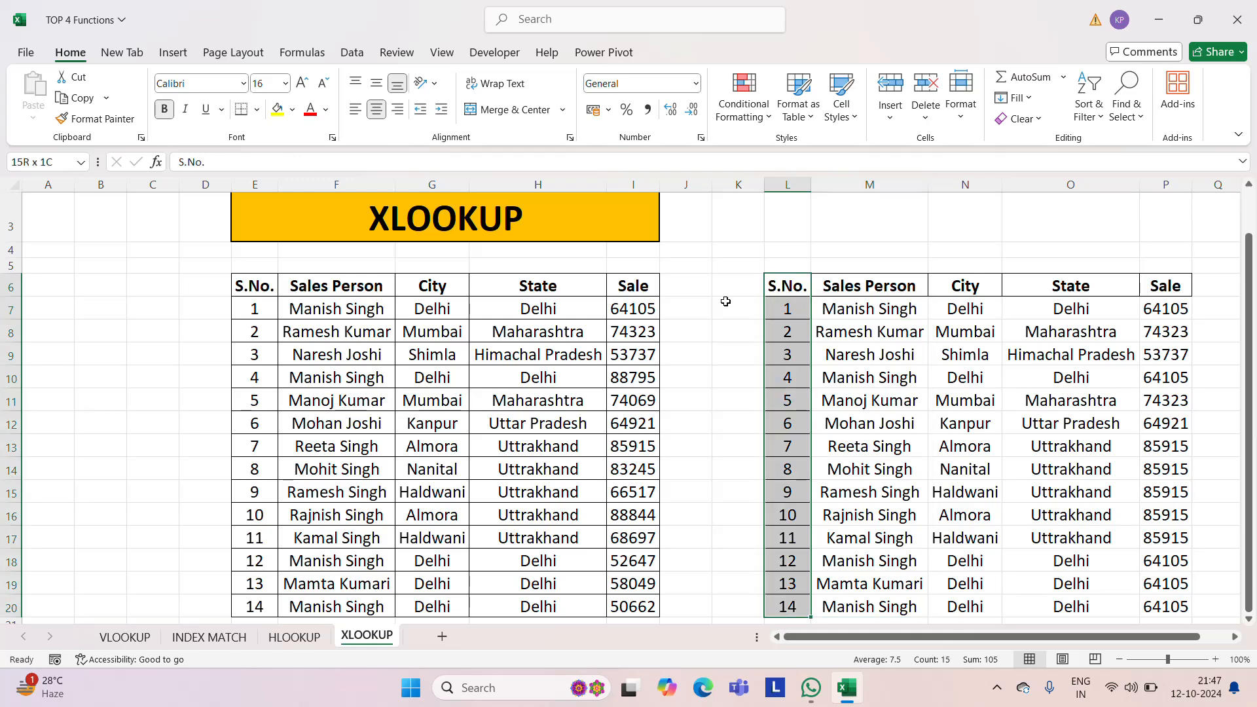
{"action": "key", "text": "ctrl+shift+Right"}
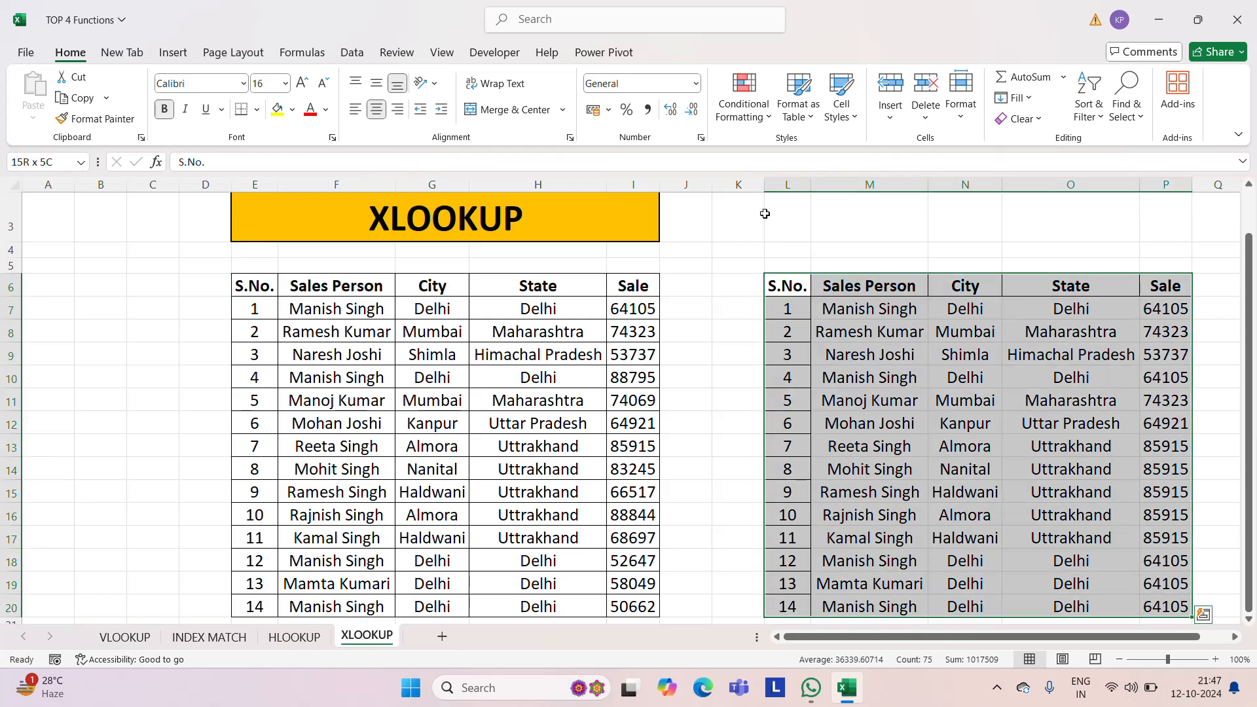
{"action": "left_click", "coordinate": [779, 184]}
{"action": "key", "text": "shift+Right"}
{"action": "key", "text": "shift+Right"}
{"action": "key", "text": "shift+Right"}
{"action": "key", "text": "shift+Right"}
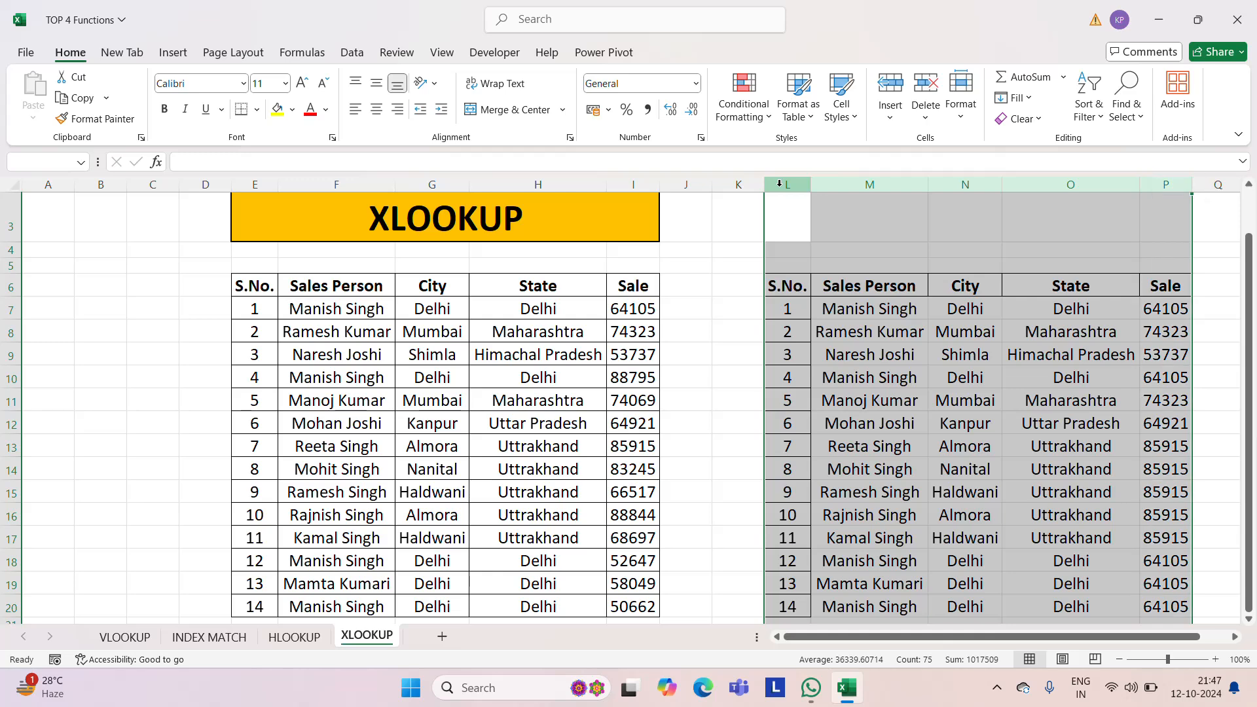
{"action": "key", "text": "ctrl+minus"}
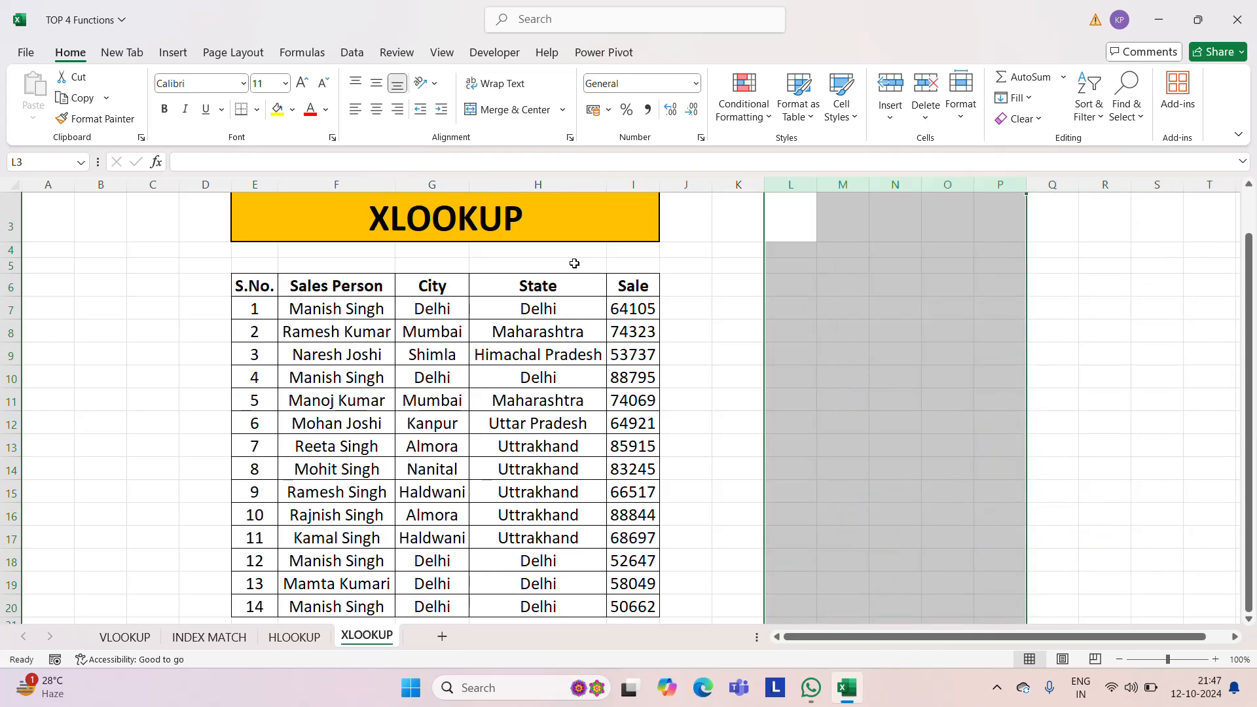
Copy the Sale column I6:I20, including its header, to column P starting at P6.
{"action": "left_click", "coordinate": [626, 292]}
{"action": "key", "text": "ctrl+shift+Down"}
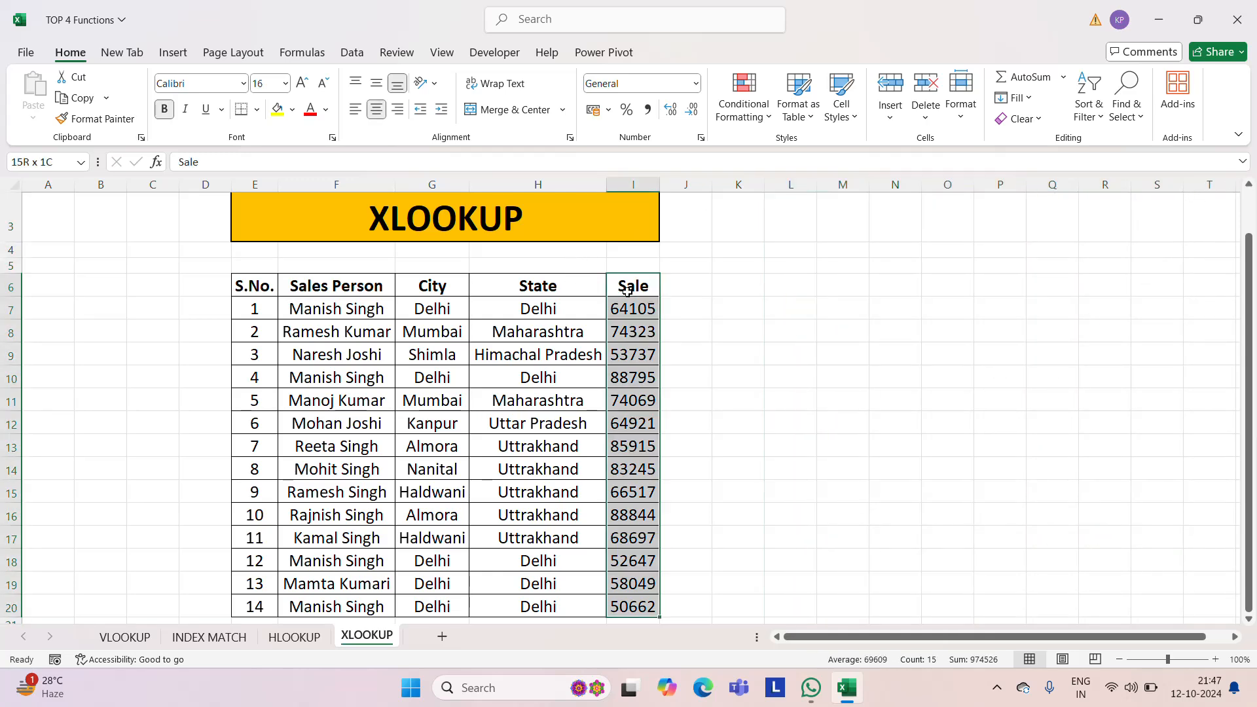
{"action": "key", "text": "ctrl+c"}
{"action": "key", "text": "Right"}
{"action": "key", "text": "Right"}
{"action": "key", "text": "Right"}
{"action": "key", "text": "Right"}
{"action": "key", "text": "Right"}
{"action": "key", "text": "Right"}
{"action": "key", "text": "Right"}
{"action": "key", "text": "ctrl+v"}
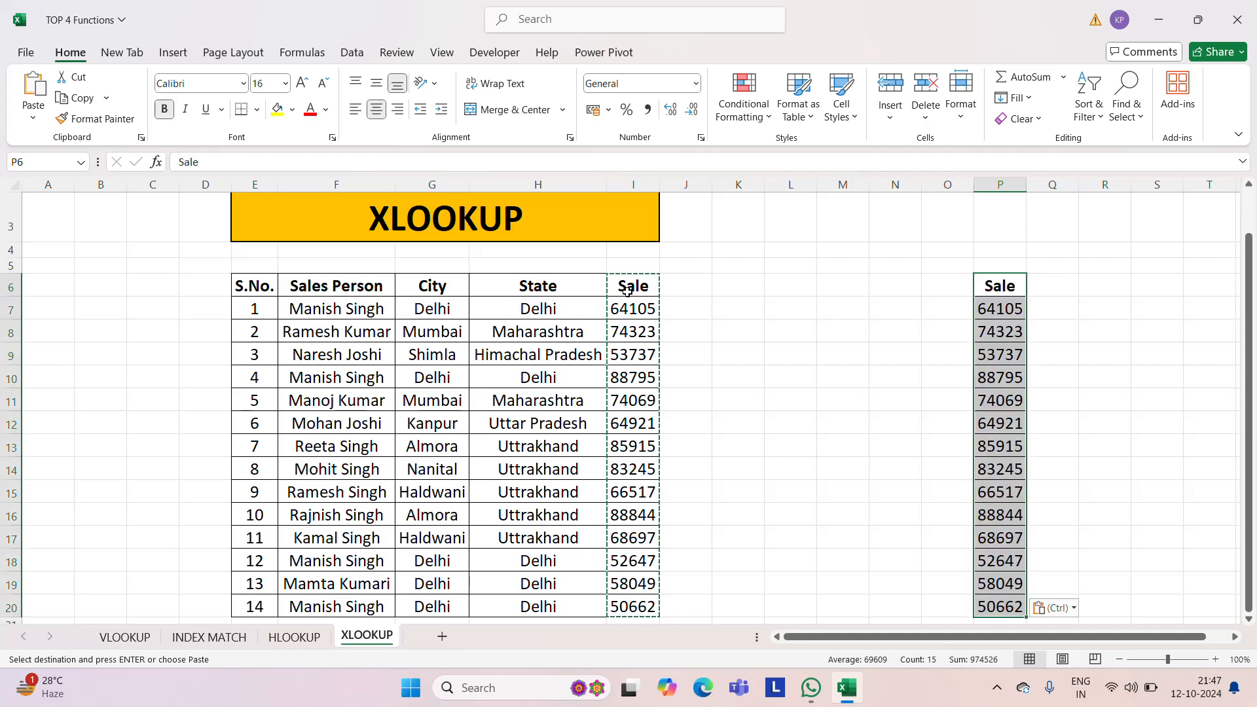
{"action": "key", "text": "Escape"}
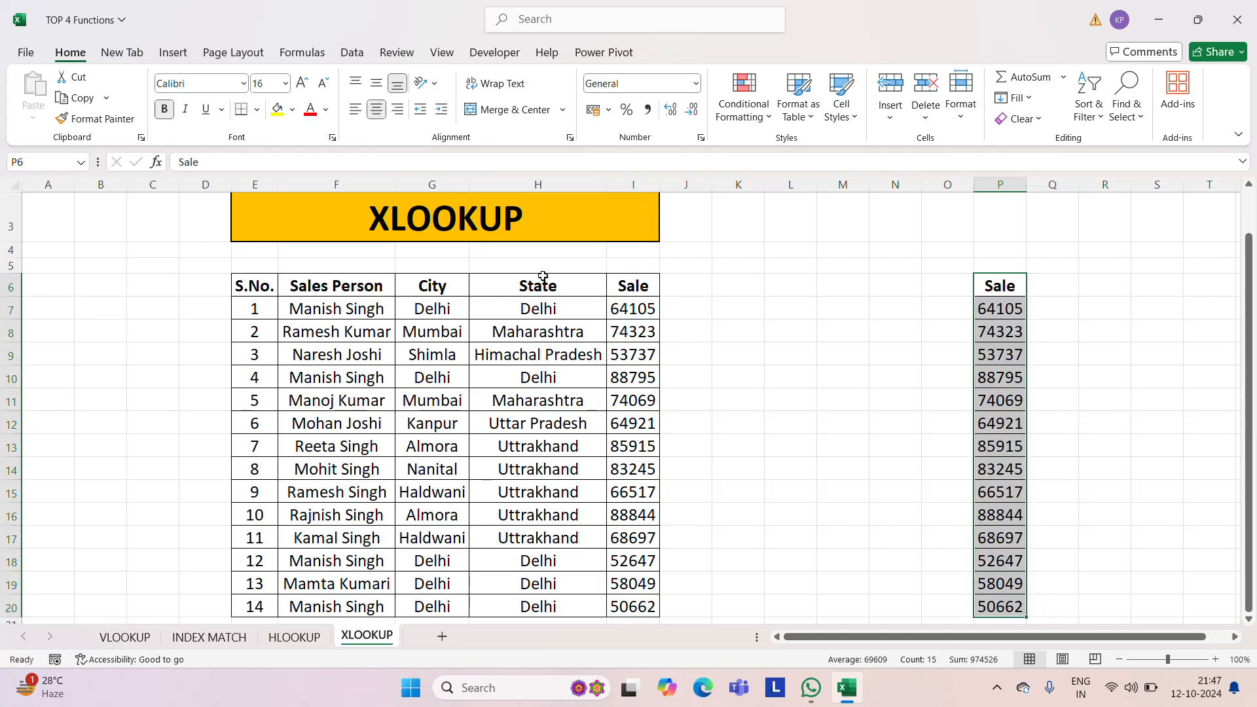
Copy the S.No., Sales Person, City and State headers E6:H6 to L6:O6 and autofit column M.
{"action": "key", "text": "ctrl+Left"}
{"action": "key", "text": "ctrl+shift+Left"}
{"action": "key", "text": "ctrl+c"}
{"action": "key", "text": "Right"}
{"action": "key", "text": "Right"}
{"action": "key", "text": "Right"}
{"action": "key", "text": "Right"}
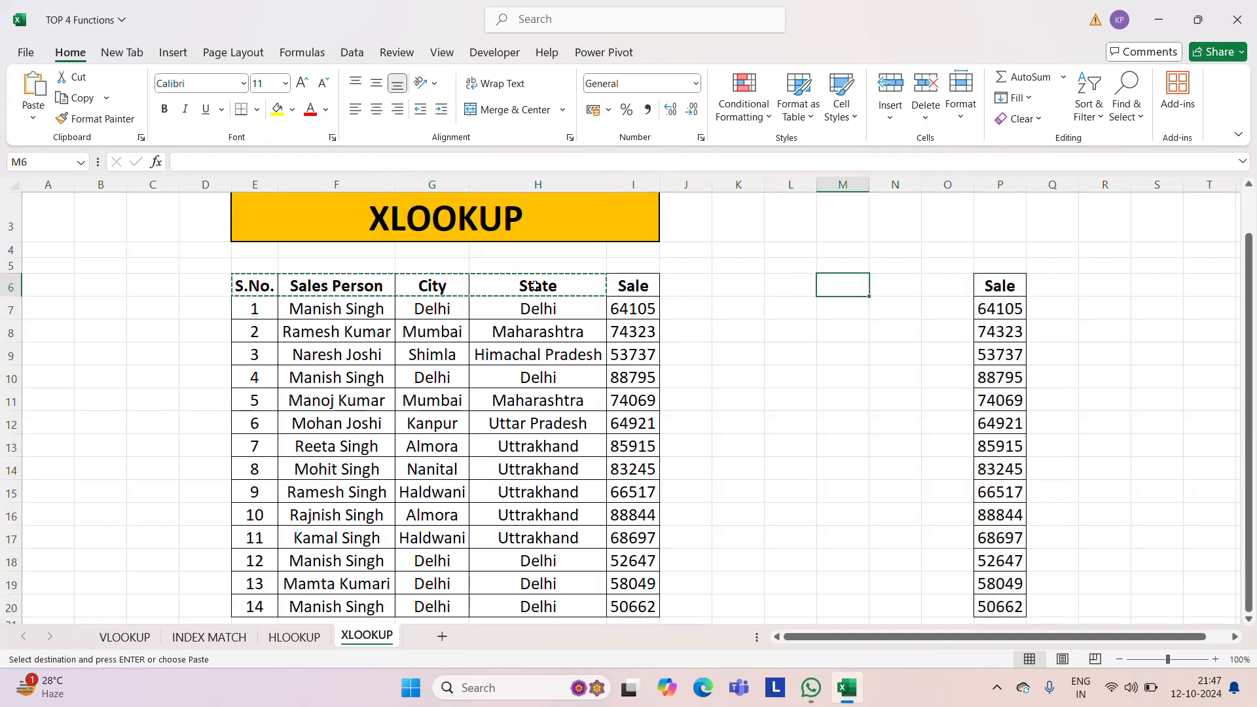
{"action": "key", "text": "Left"}
{"action": "key", "text": "ctrl+v"}
{"action": "key", "text": "Escape"}
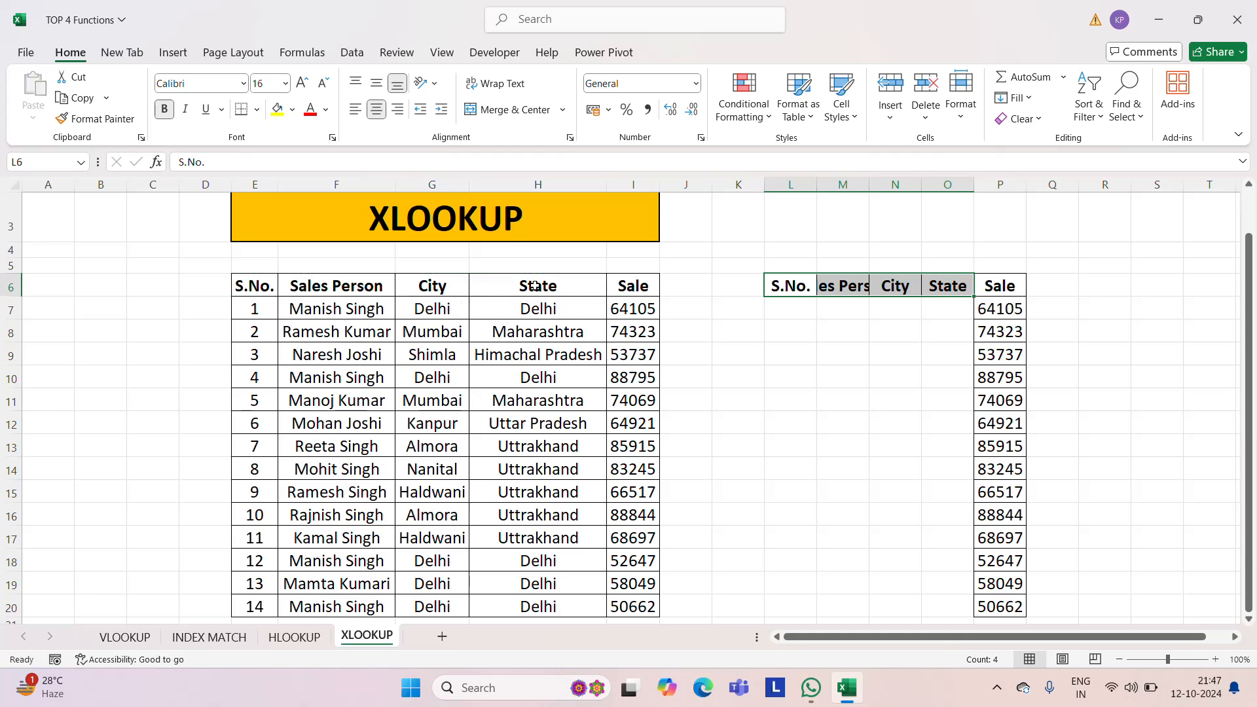
{"action": "double_click", "coordinate": [868, 185]}
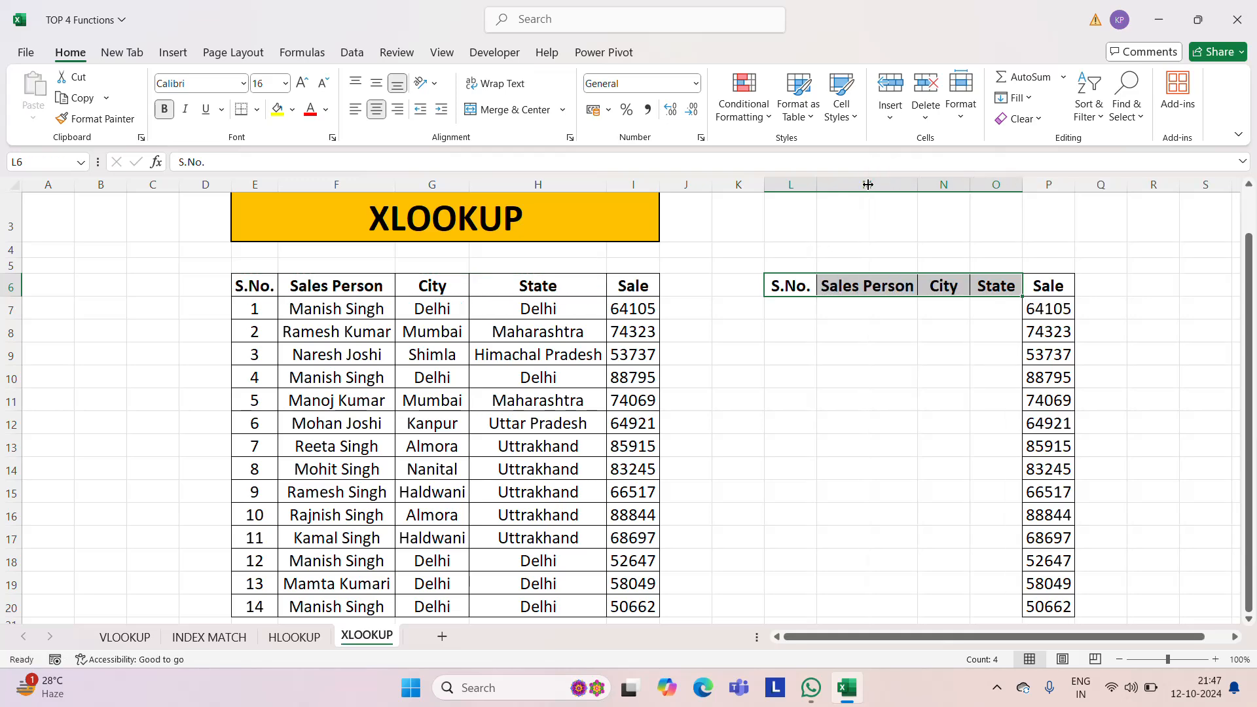
Begin an XLOOKUP formula in O7 with the copied Sale values P7:P20 as the lookup value.
{"action": "left_click", "coordinate": [1055, 301]}
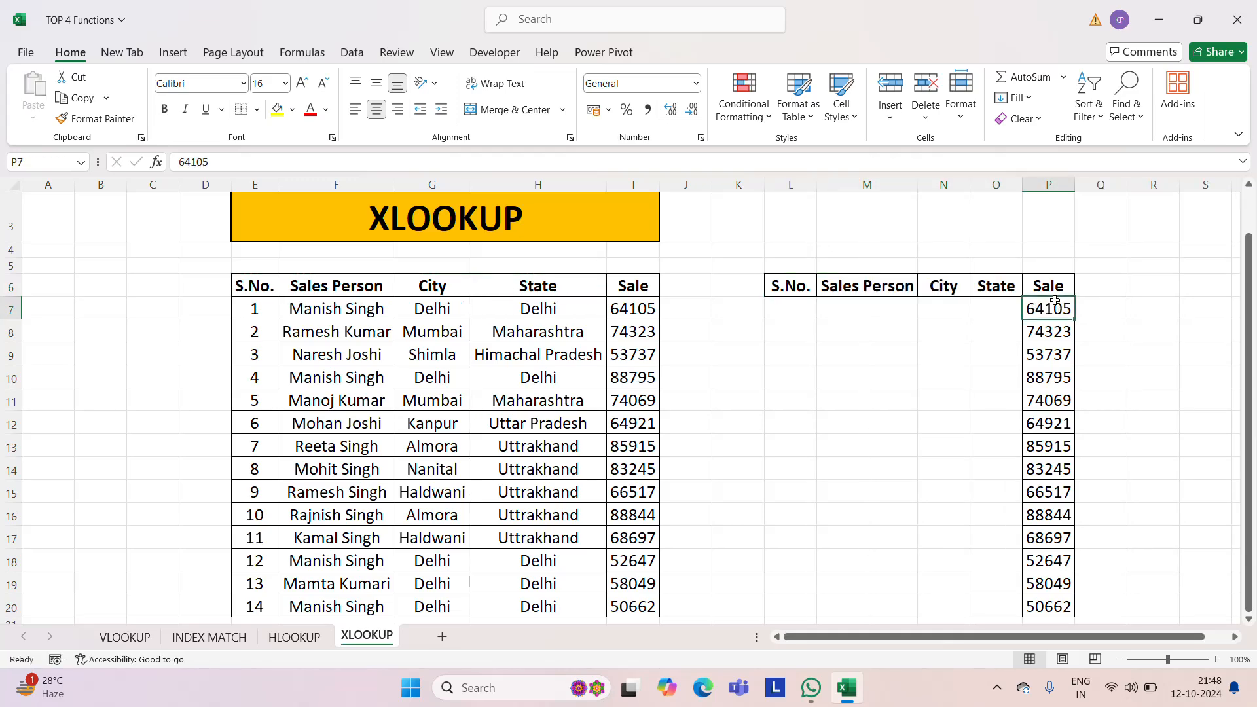
{"action": "key", "text": "Left"}
{"action": "key", "text": "Up"}
{"action": "key", "text": "Up"}
{"action": "key", "text": "Up"}
{"action": "key", "text": "Up"}
{"action": "key", "text": "Up"}
{"action": "key", "text": "Up"}
{"action": "key", "text": "Down"}
{"action": "key", "text": "Down"}
{"action": "key", "text": "Down"}
{"action": "key", "text": "Down"}
{"action": "key", "text": "Down"}
{"action": "key", "text": "Down"}
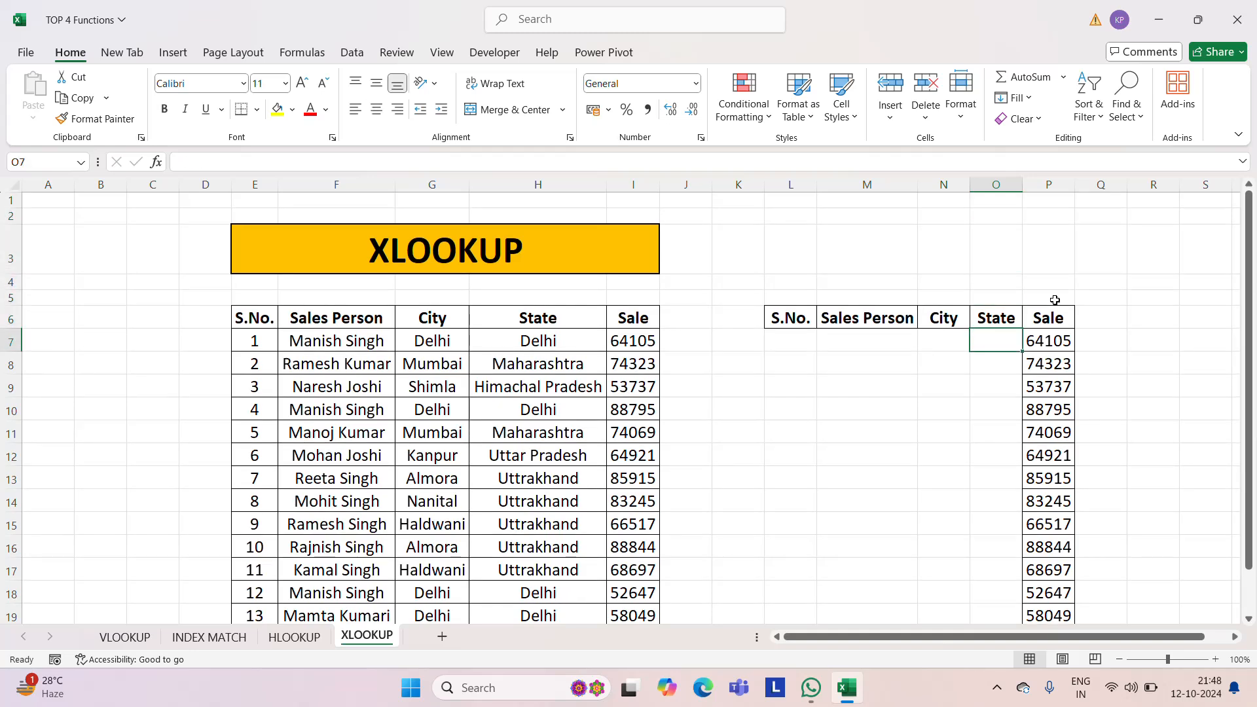
{"action": "type", "text": "=x"}
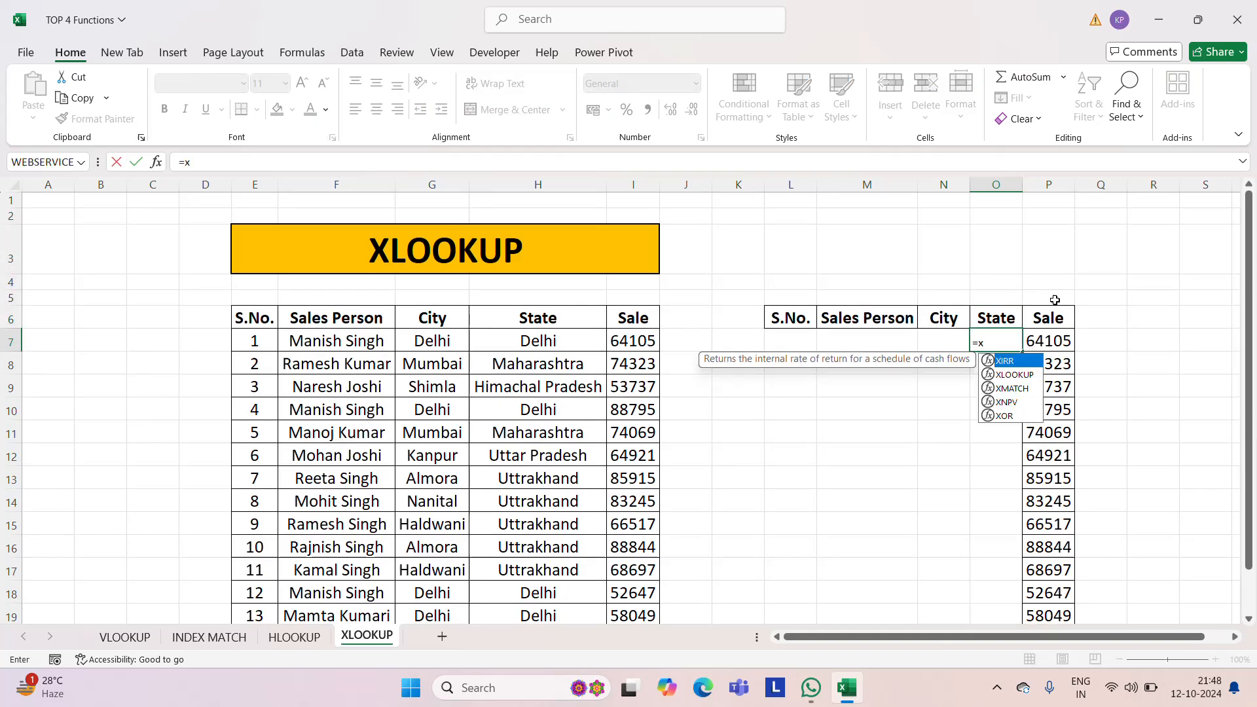
{"action": "key", "text": "Tab"}
{"action": "key", "text": "Right"}
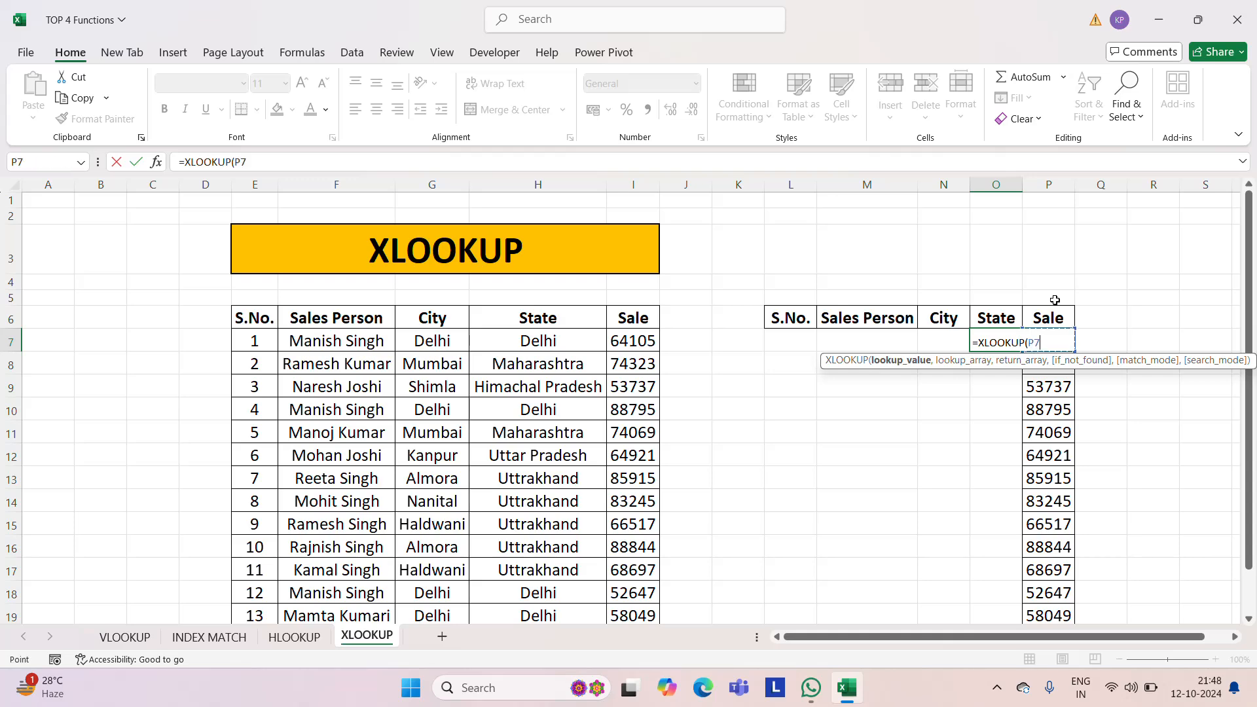
{"action": "key", "text": "ctrl+shift+Down"}
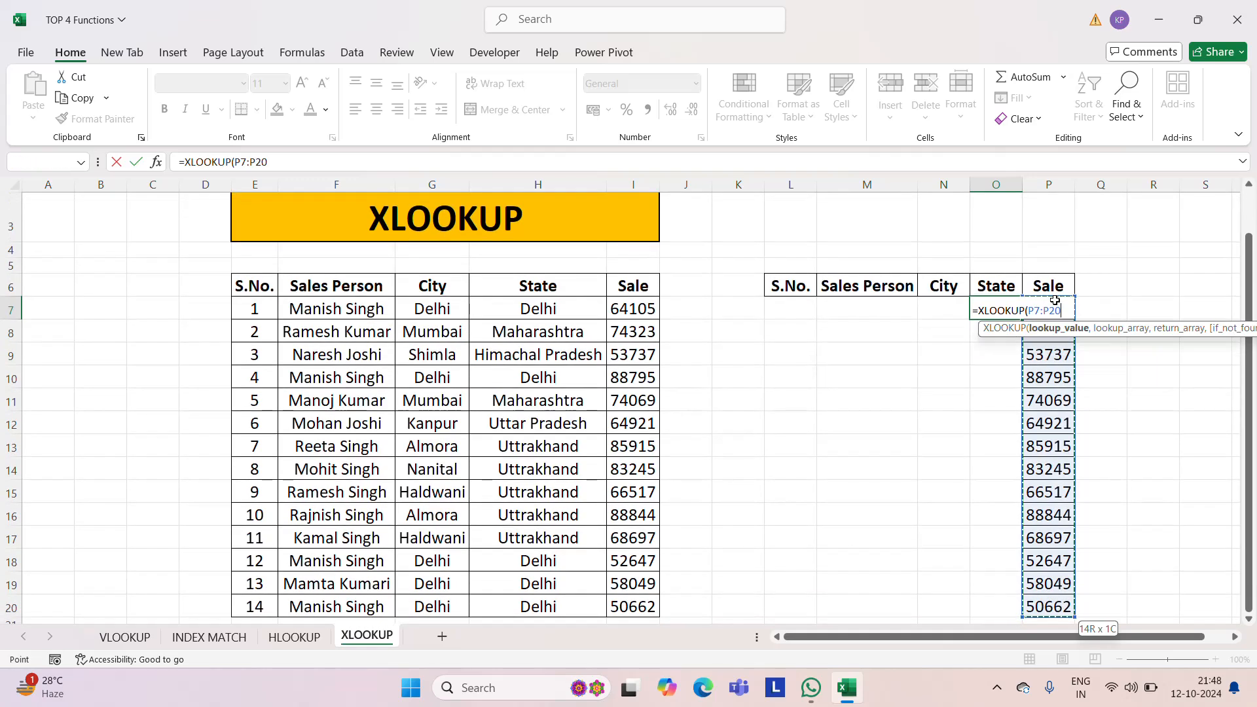
{"action": "type", "text": ","}
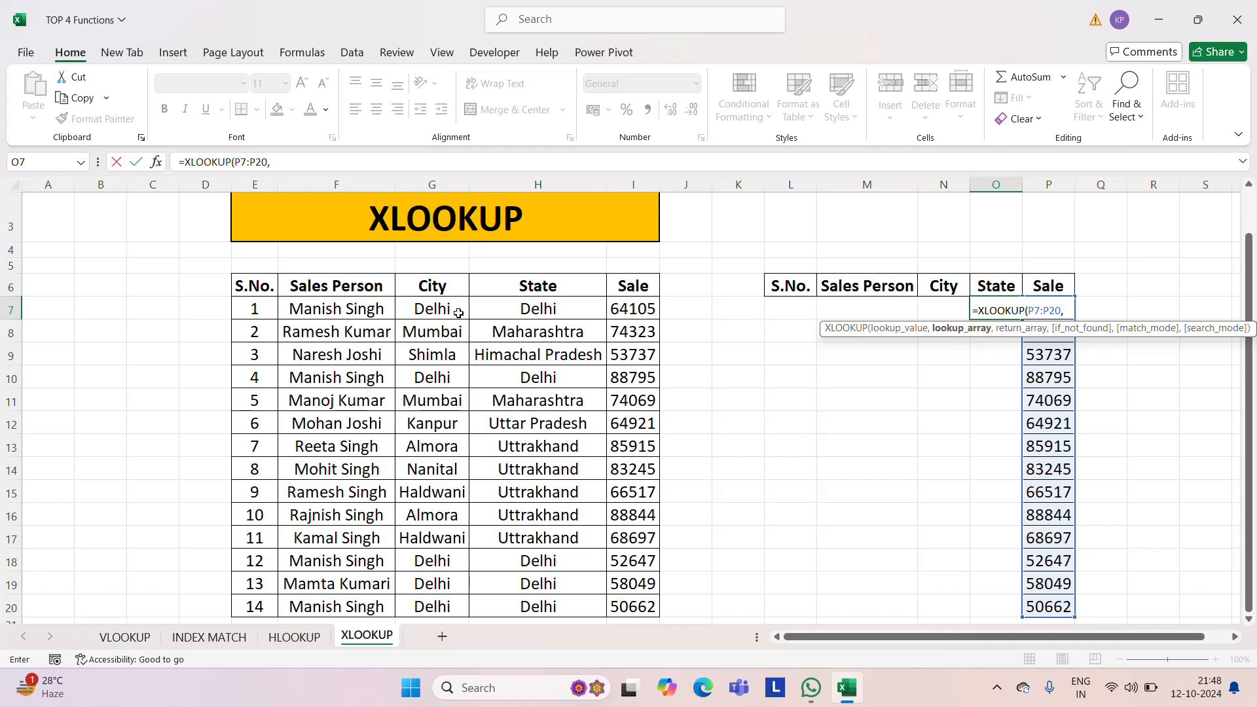
Complete the O7 XLOOKUP formula with lookup array I7:I20 and return array H7:H20.
{"action": "left_click", "coordinate": [632, 312]}
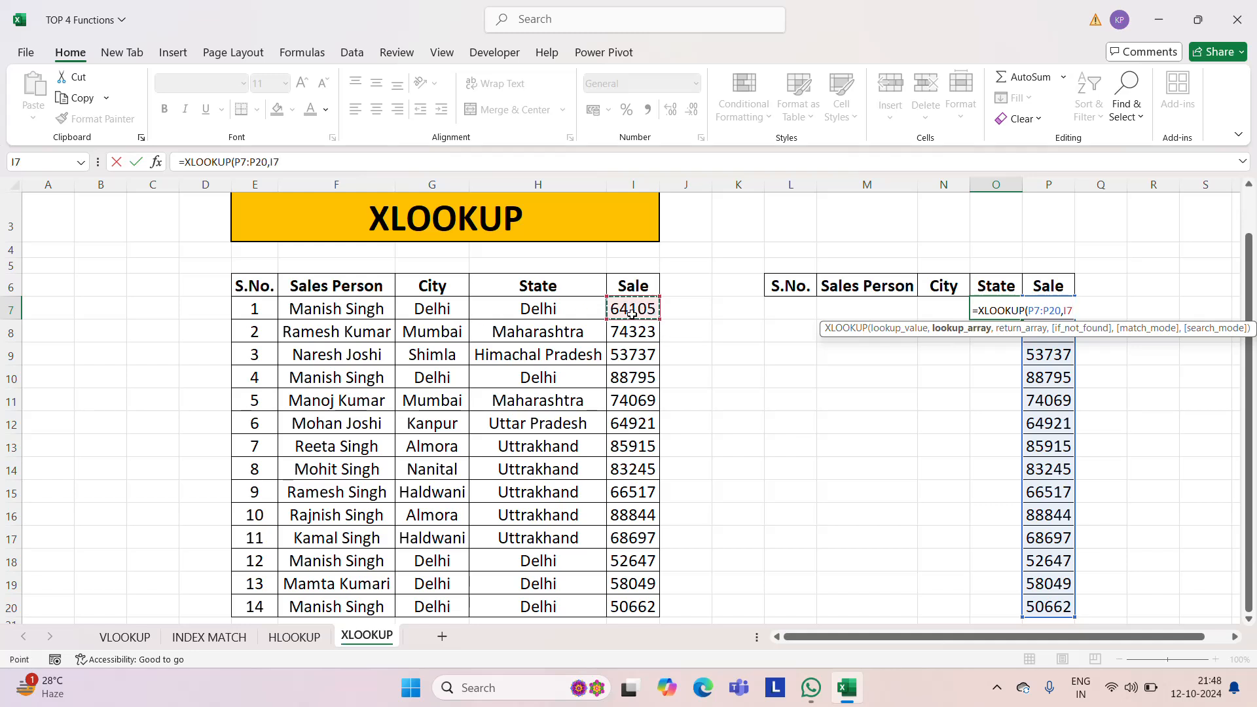
{"action": "key", "text": "ctrl+shift+Down"}
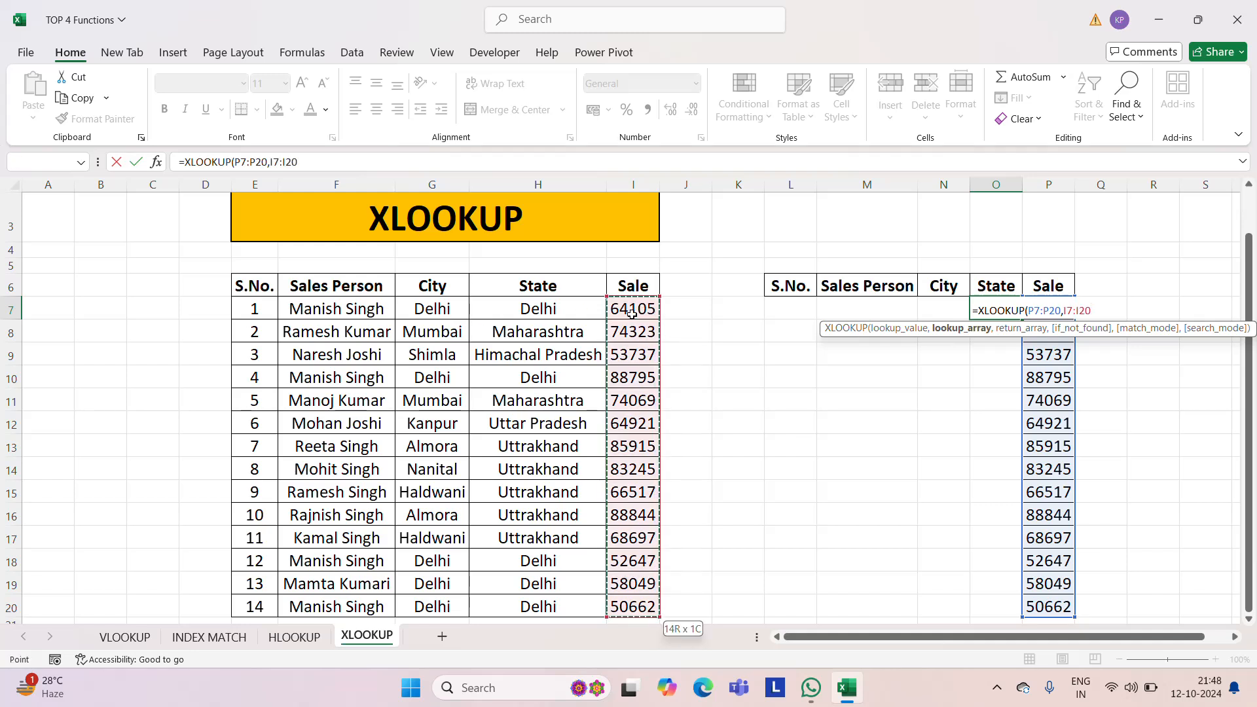
{"action": "type", "text": ","}
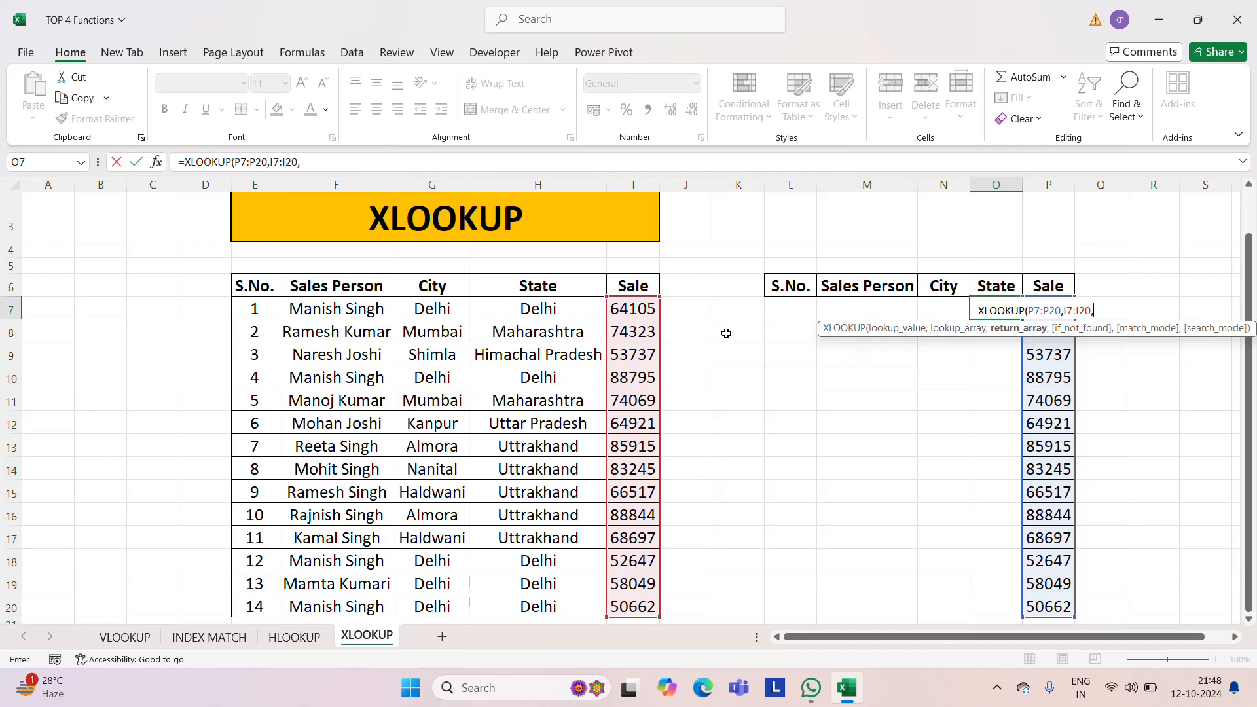
{"action": "left_click", "coordinate": [558, 305]}
{"action": "key", "text": "ctrl+shift+Down"}
{"action": "key", "text": "Return"}
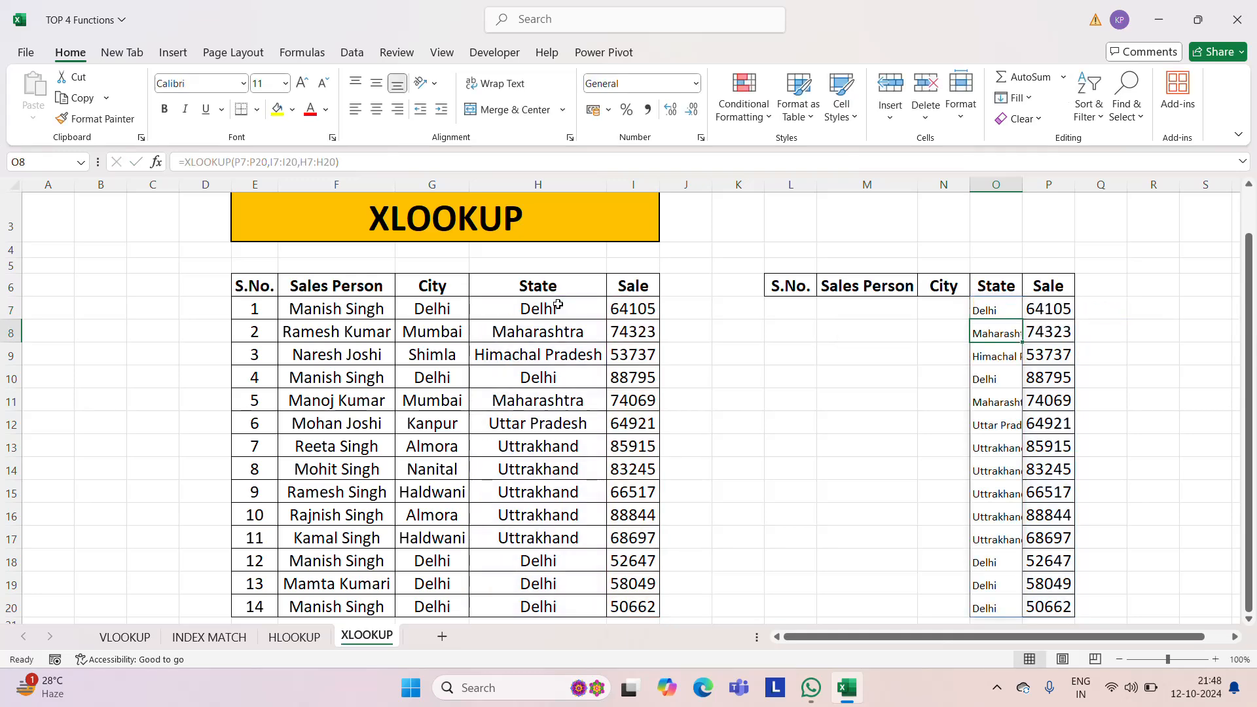
Copy the State XLOOKUP formula from O7:O20 across L7:O20 to fill the S.No., Sales Person and City columns.
{"action": "key", "text": "Up"}
{"action": "key", "text": "ctrl+shift+Down"}
{"action": "key", "text": "ctrl+c"}
{"action": "key", "text": "shift+Left"}
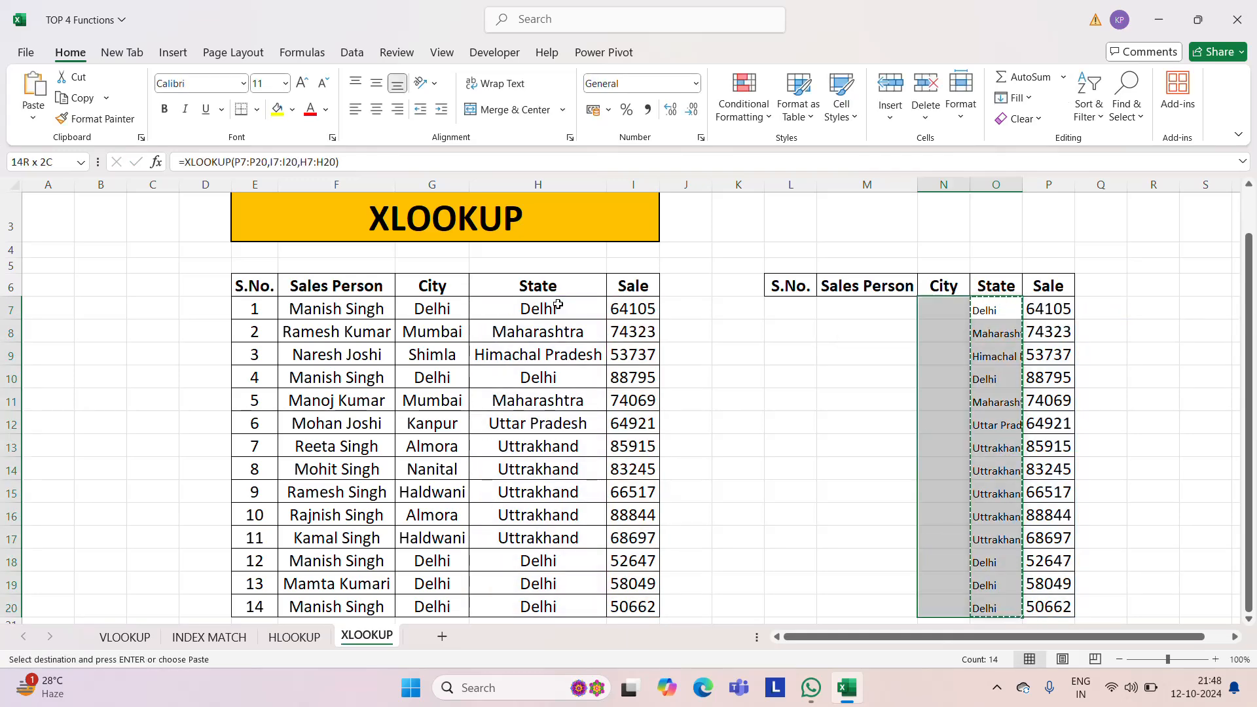
{"action": "key", "text": "shift+Left"}
{"action": "key", "text": "shift+Left"}
{"action": "key", "text": "Return"}
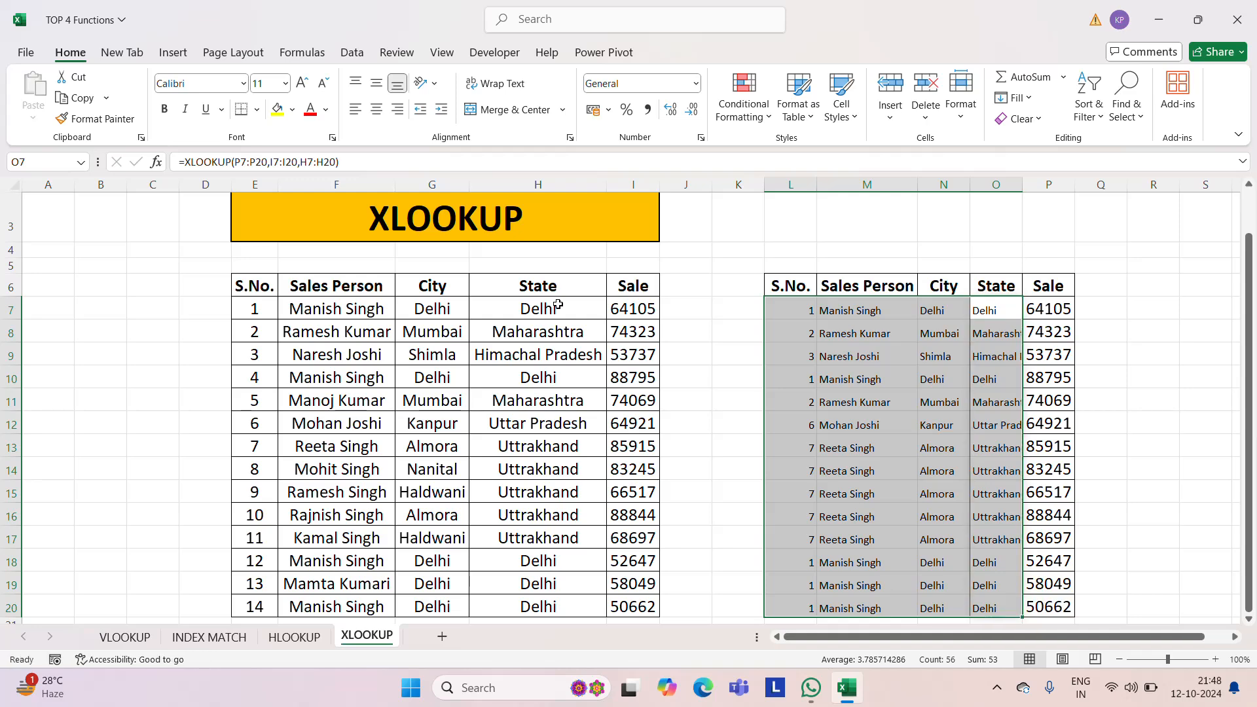
Center the XLOOKUP results in L7:O20 and set their font size to 16.
{"action": "left_click", "coordinate": [377, 110]}
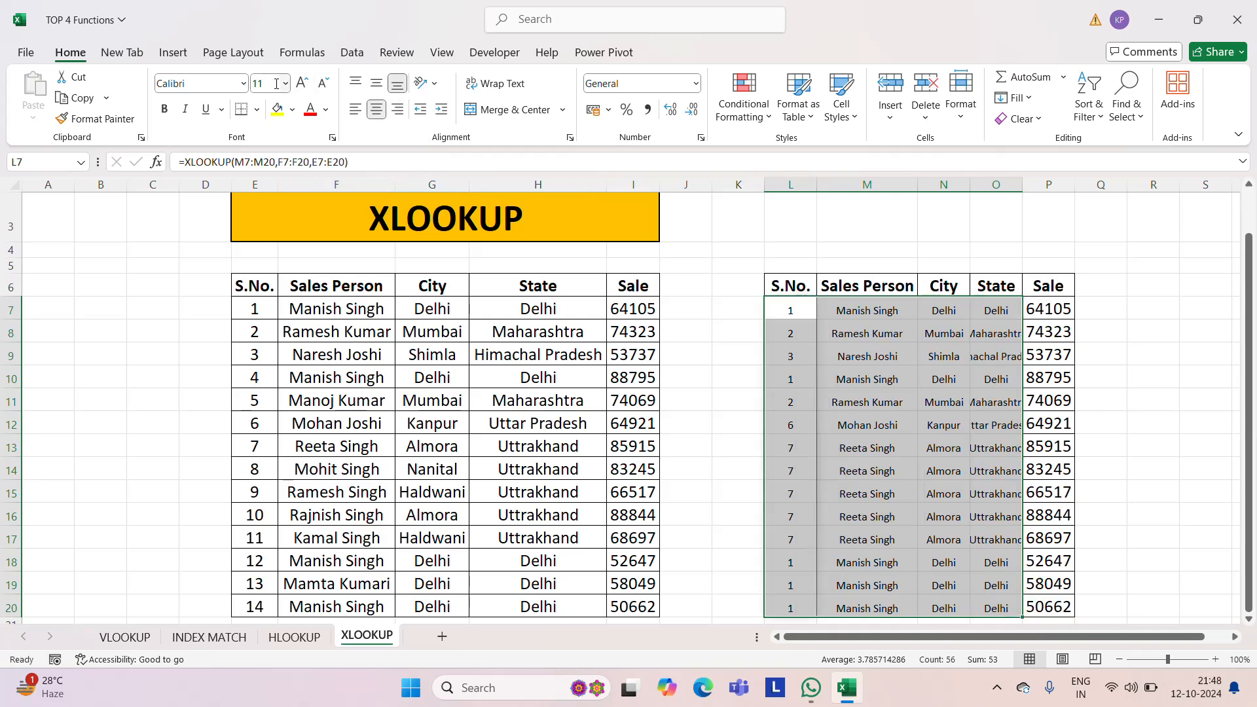
{"action": "left_click", "coordinate": [277, 83]}
{"action": "type", "text": "16"}
{"action": "key", "text": "Return"}
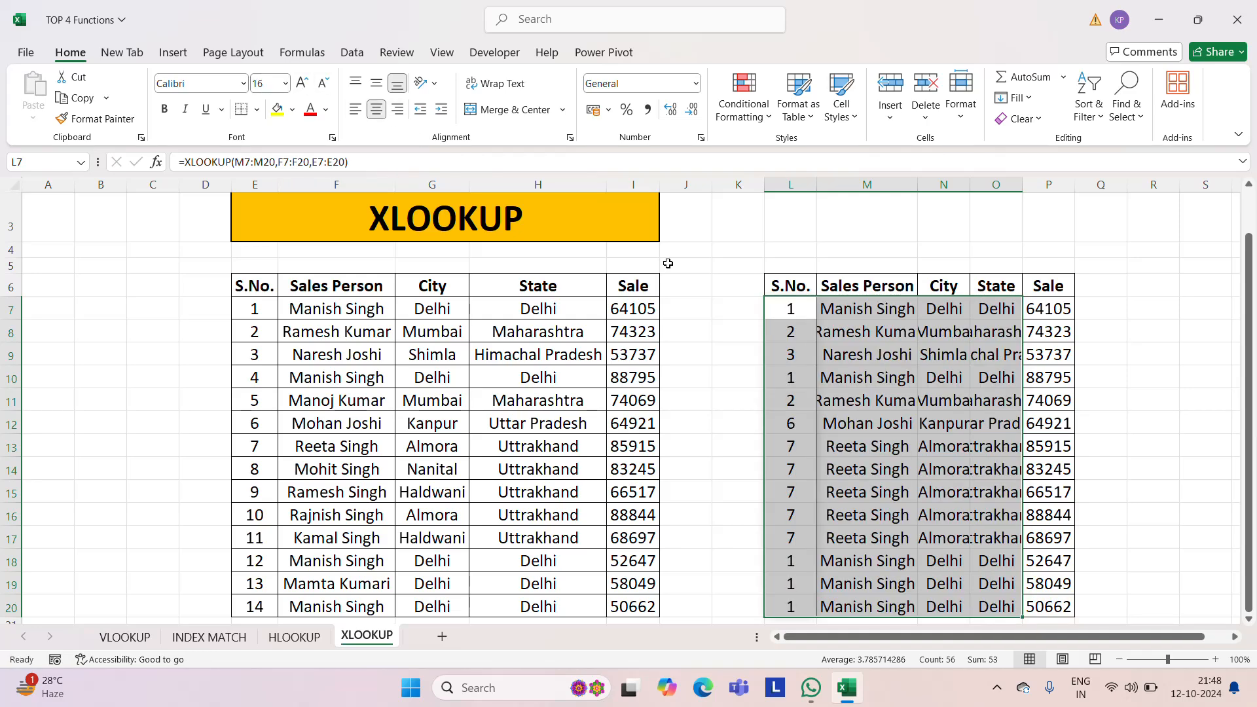
Autofit columns M, N and O to the Sales Person, City and State results.
{"action": "double_click", "coordinate": [917, 186]}
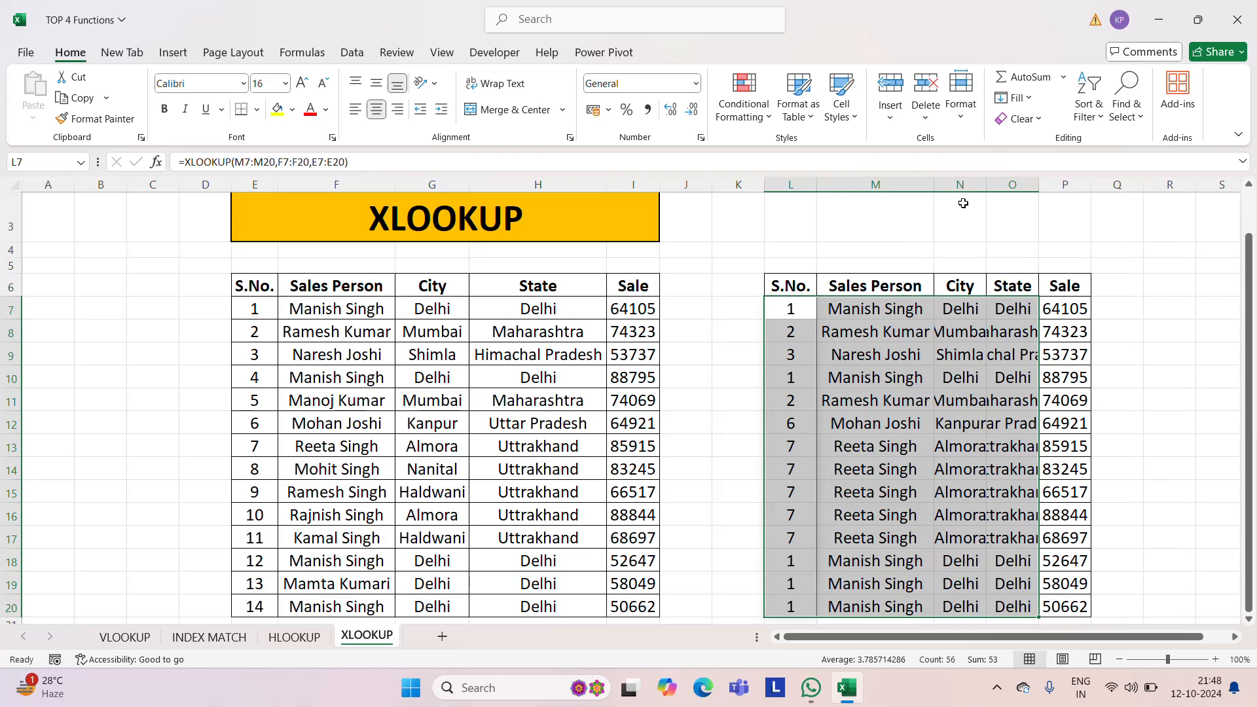
{"action": "double_click", "coordinate": [987, 186]}
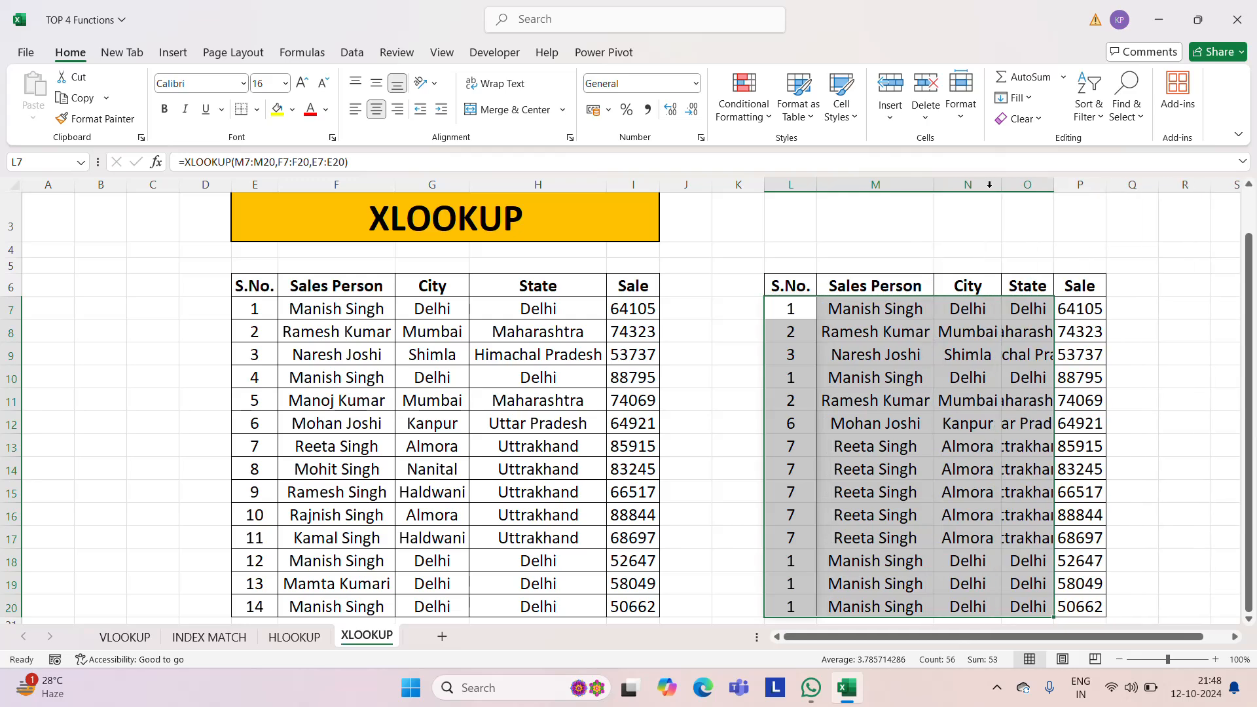
{"action": "double_click", "coordinate": [1055, 186]}
Look over the source and lookup tables on the XLOOKUP sheet, and switch to the VLOOKUP sheet.
{"action": "left_click", "coordinate": [1171, 307]}
{"action": "key", "text": "Right"}
{"action": "key", "text": "Right"}
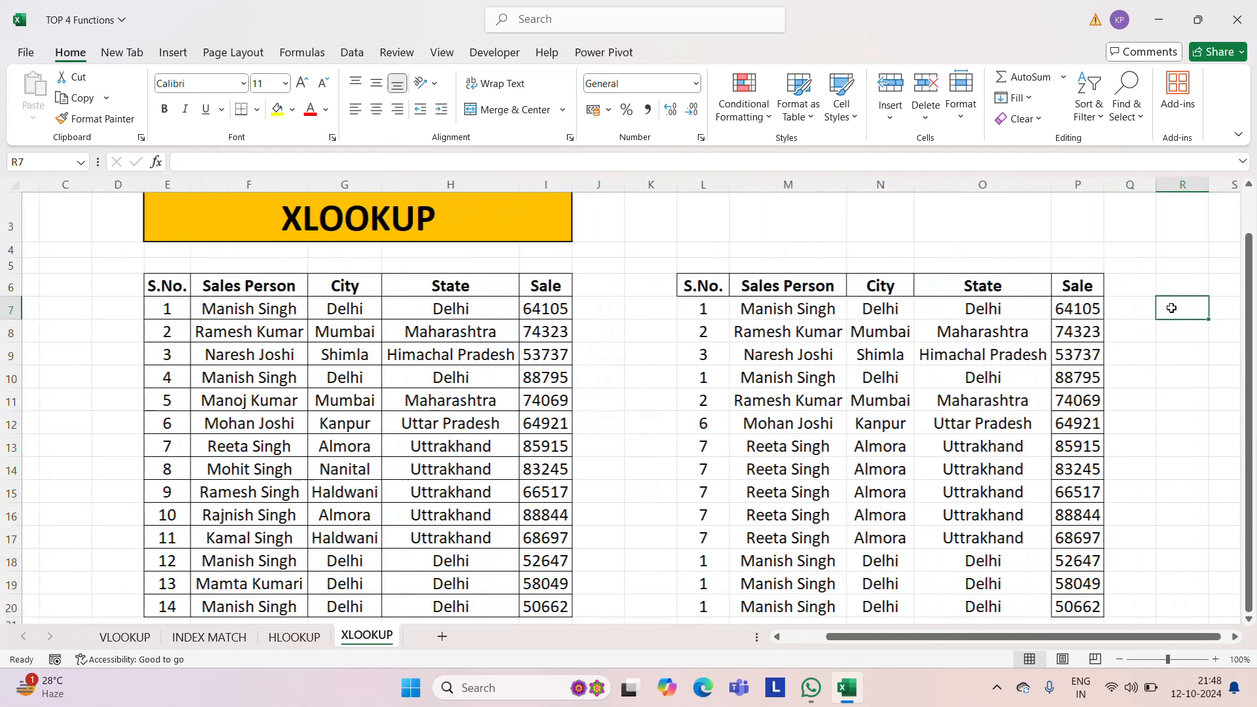
{"action": "key", "text": "Right"}
{"action": "key", "text": "Right"}
{"action": "key", "text": "Right"}
{"action": "key", "text": "Left"}
{"action": "key", "text": "Left"}
{"action": "key", "text": "Left"}
{"action": "key", "text": "Left"}
{"action": "key", "text": "Left"}
{"action": "key", "text": "Left"}
{"action": "key", "text": "Left"}
{"action": "key", "text": "Left"}
{"action": "key", "text": "Left"}
{"action": "key", "text": "Left"}
{"action": "key", "text": "Left"}
{"action": "key", "text": "Left"}
{"action": "key", "text": "Left"}
{"action": "key", "text": "Left"}
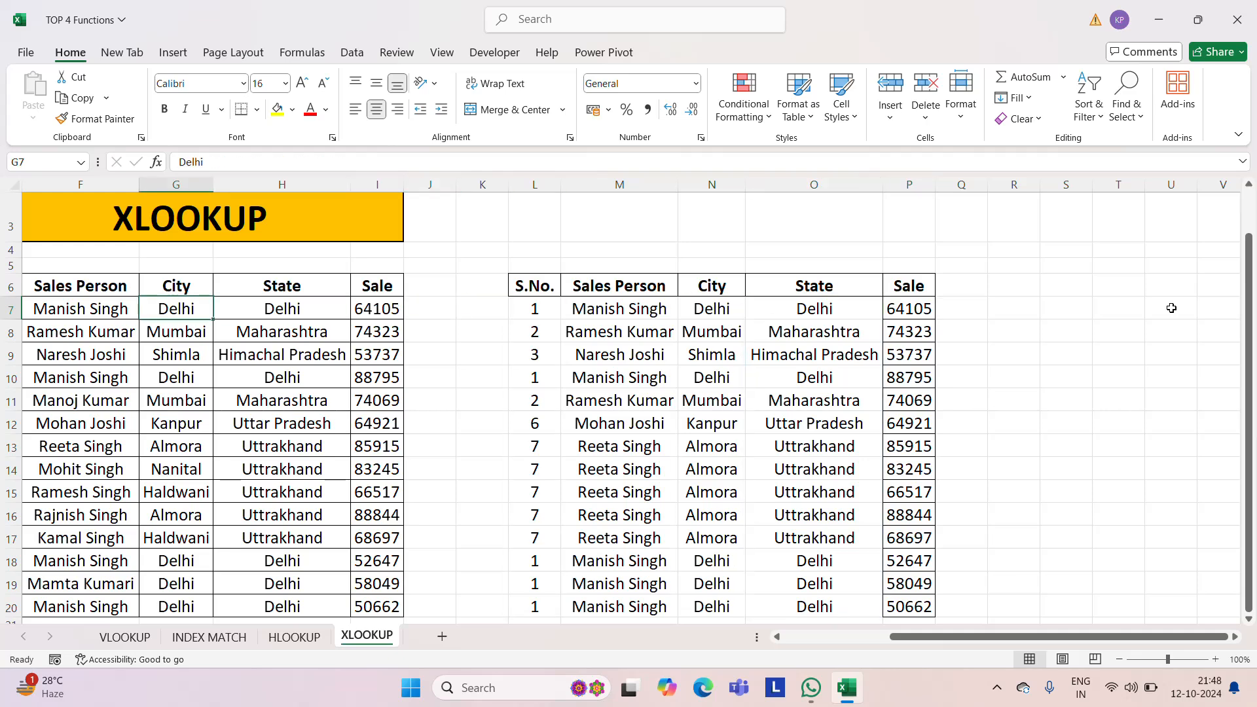
{"action": "key", "text": "Home"}
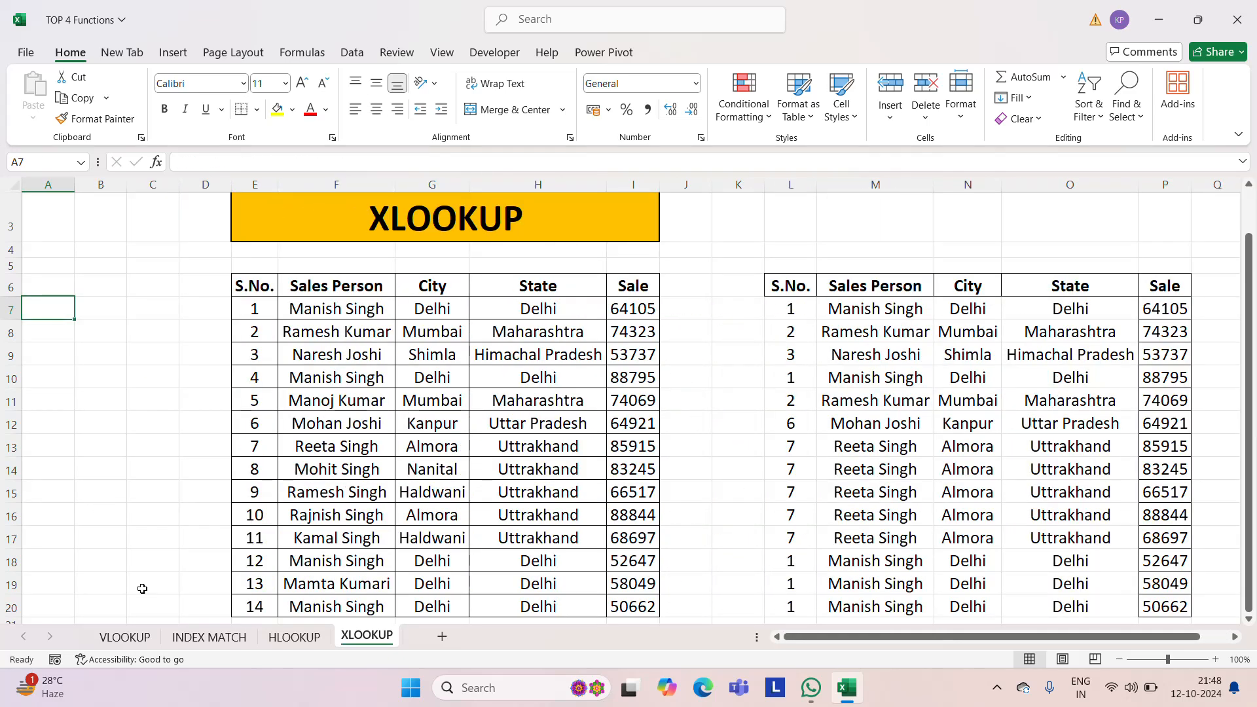
{"action": "left_click", "coordinate": [125, 637]}
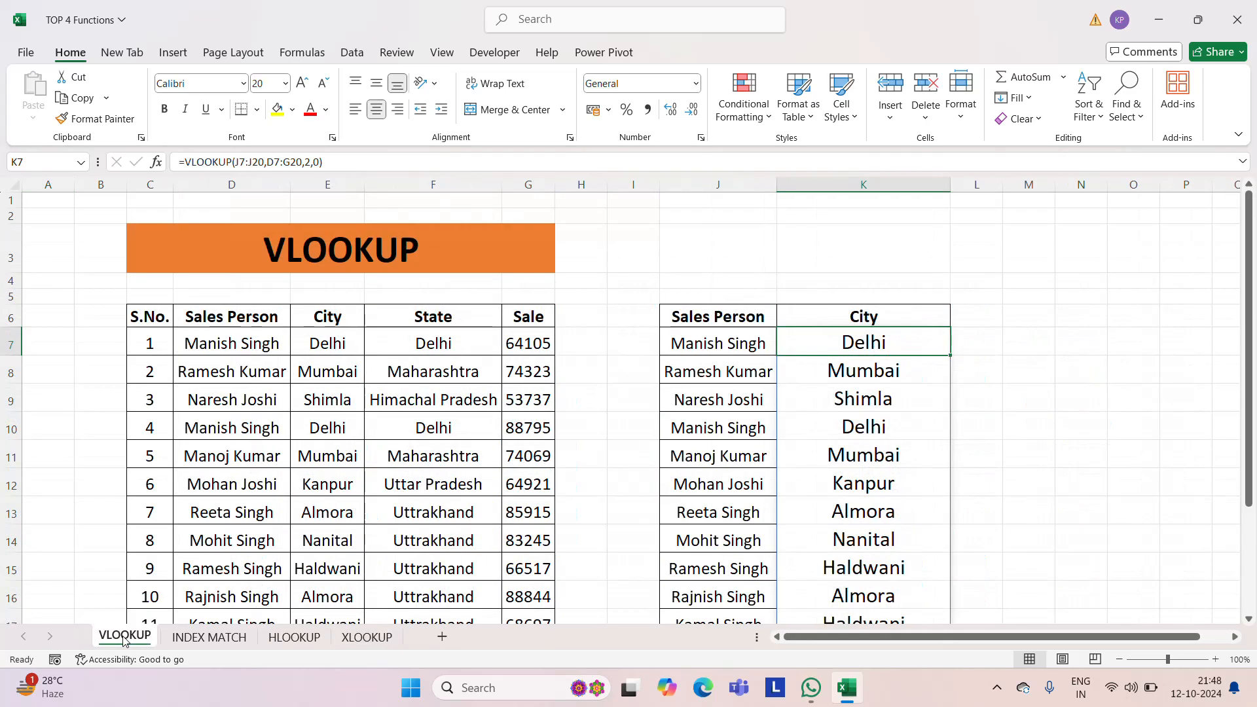
Look through the INDEX MATCH, HLOOKUP and XLOOKUP sheets, and return to the VLOOKUP sheet.
{"action": "left_click", "coordinate": [393, 392]}
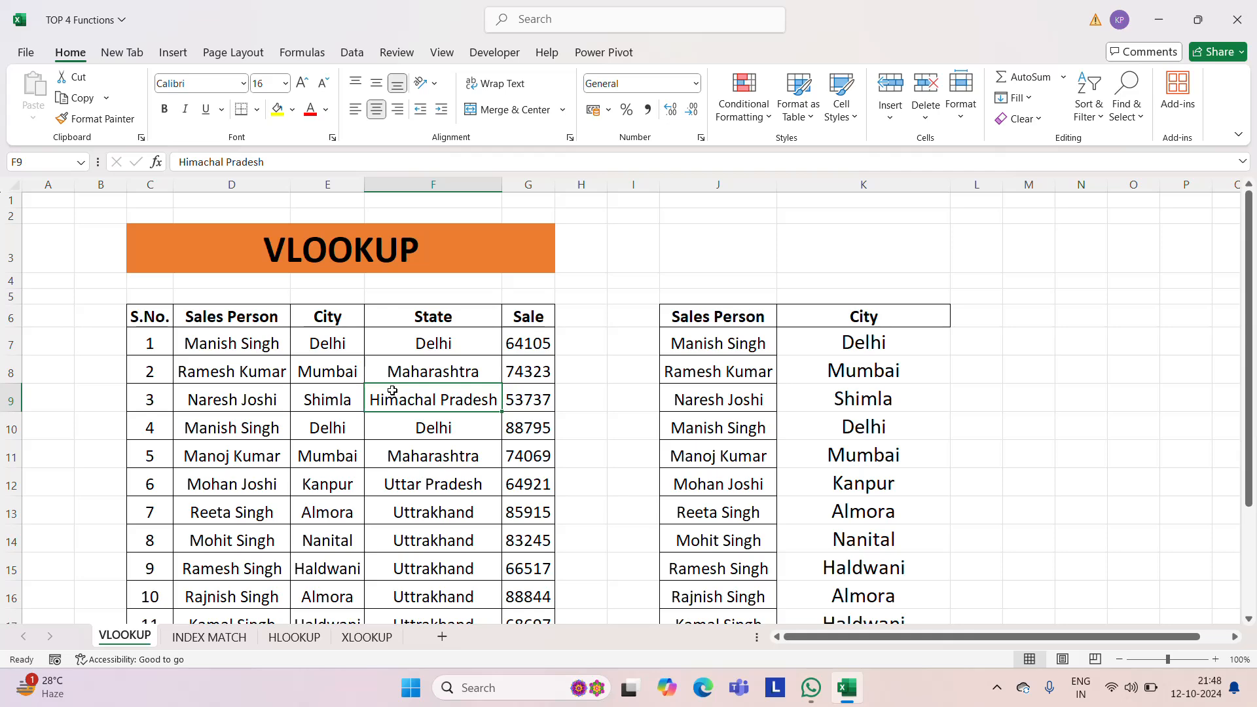
{"action": "left_click", "coordinate": [209, 637]}
{"action": "left_click", "coordinate": [294, 637]}
{"action": "left_click", "coordinate": [347, 640]}
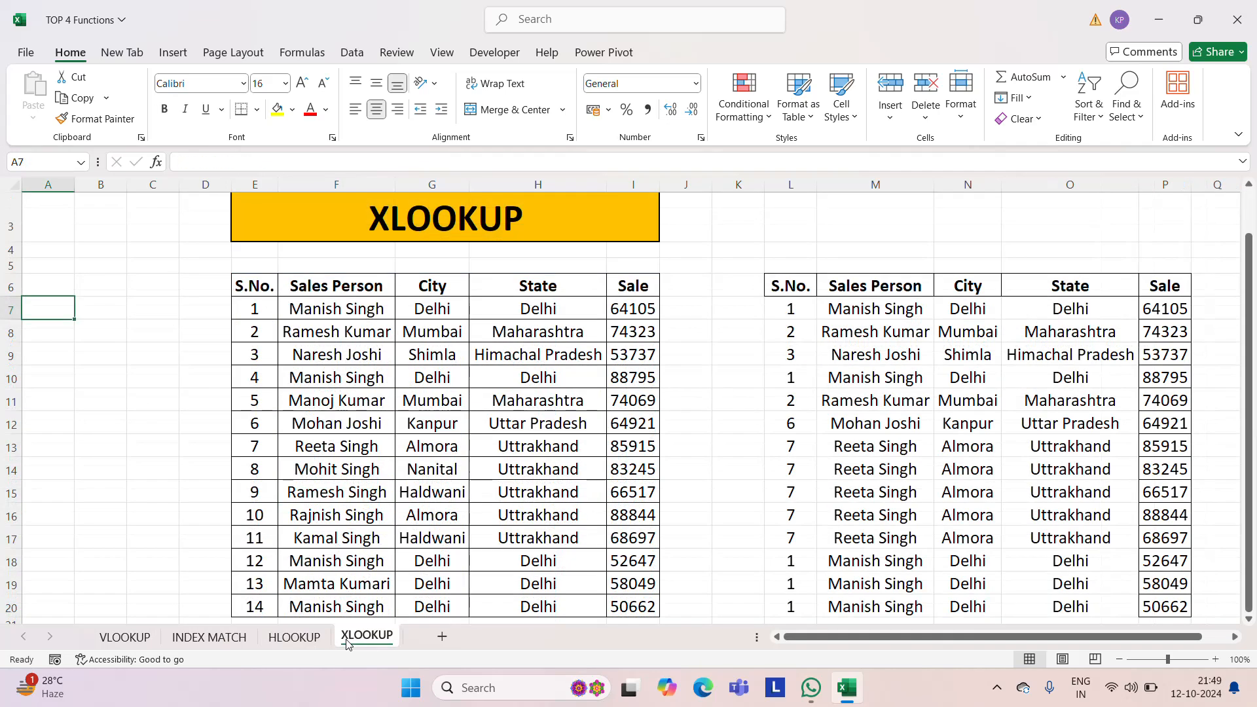
{"action": "left_click", "coordinate": [126, 637]}
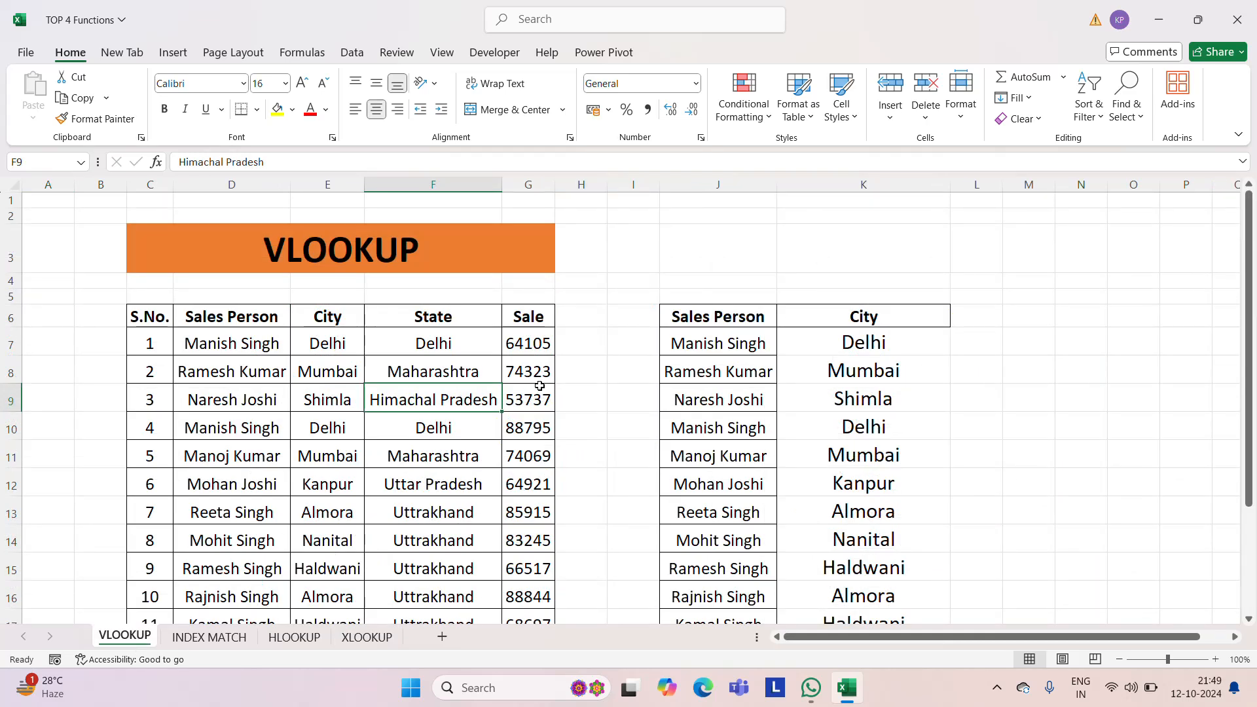
Review the City formula in VLOOKUP K7, the INDEX MATCH table, and the Sales Person formulas in M7 of the HLOOKUP and XLOOKUP sheets.
{"action": "left_click", "coordinate": [899, 331]}
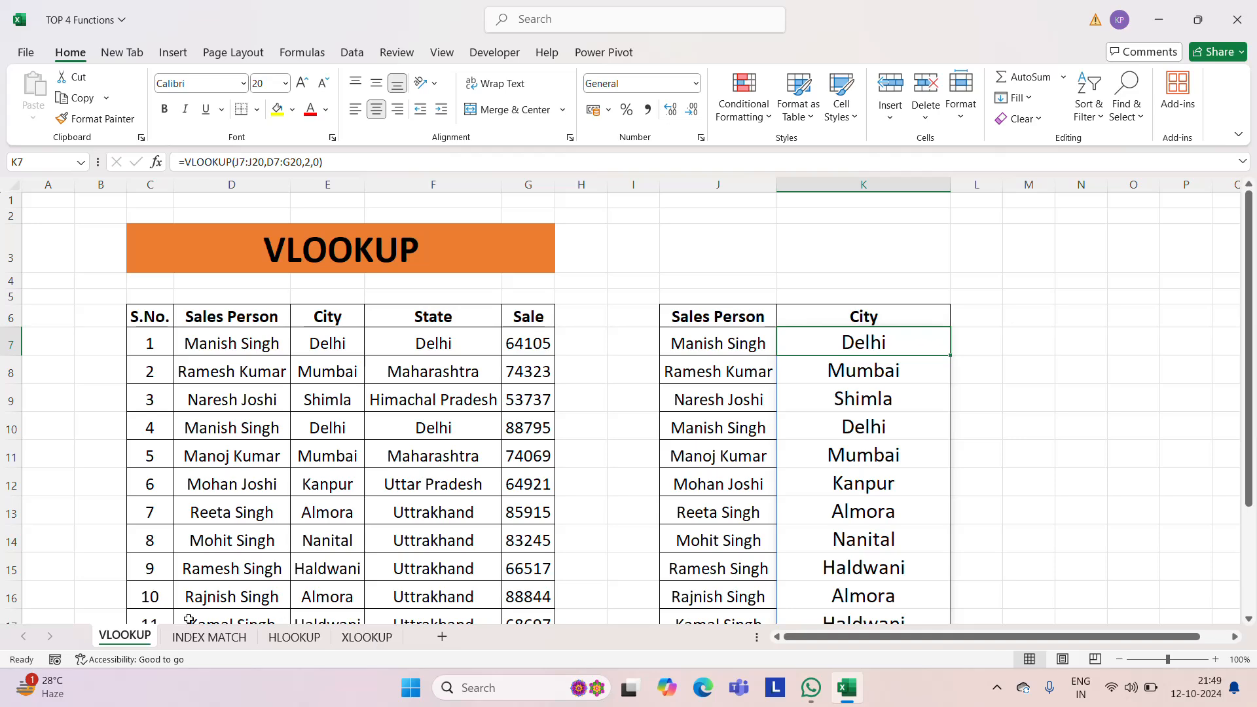
{"action": "left_click", "coordinate": [209, 637]}
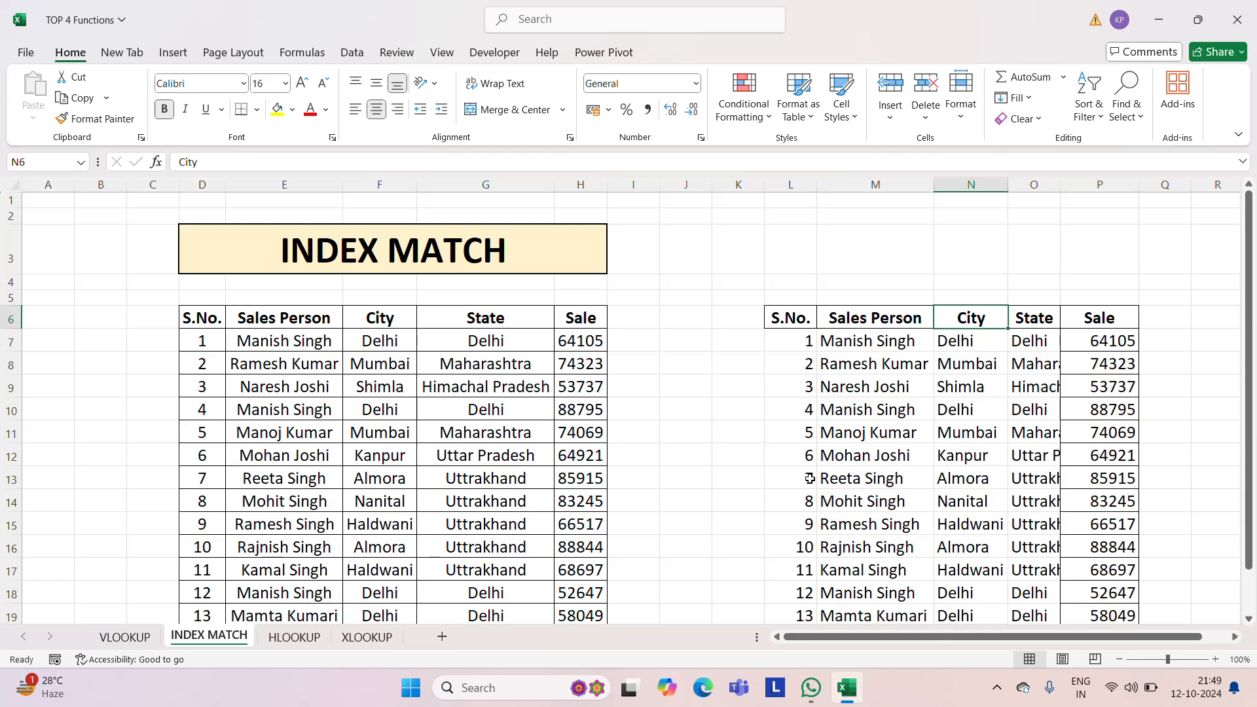
{"action": "left_click", "coordinate": [294, 638]}
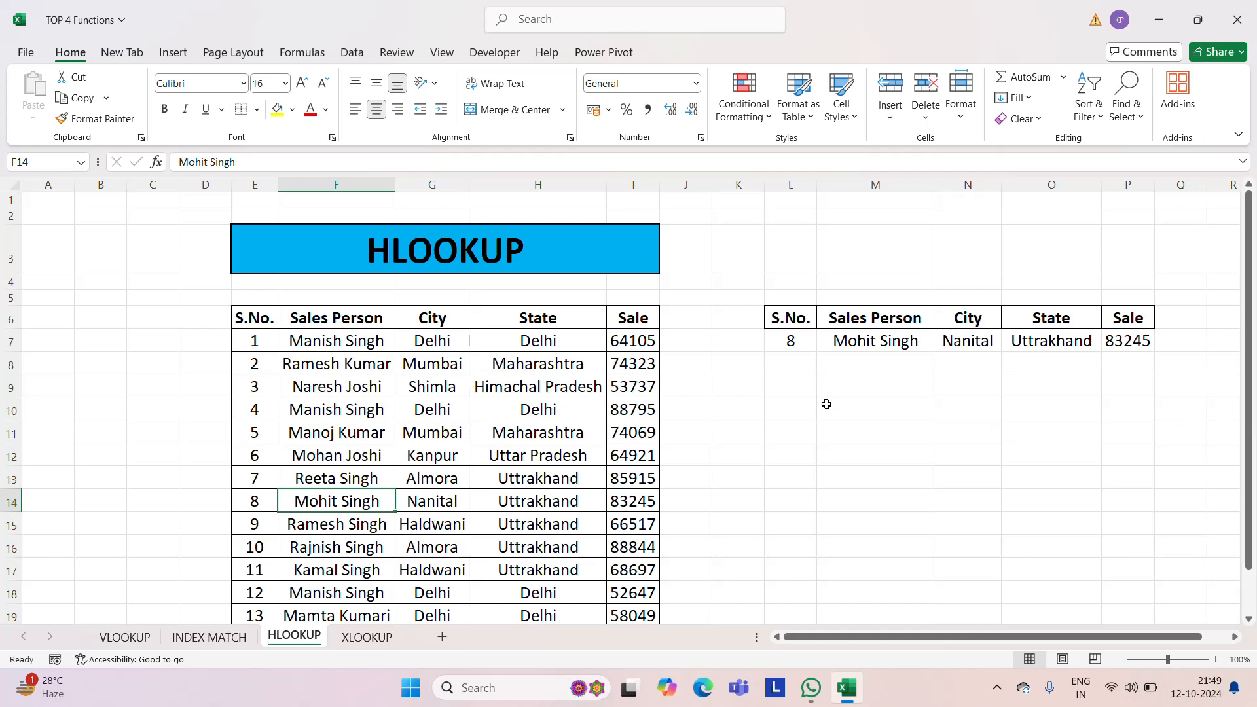
{"action": "left_click", "coordinate": [884, 342]}
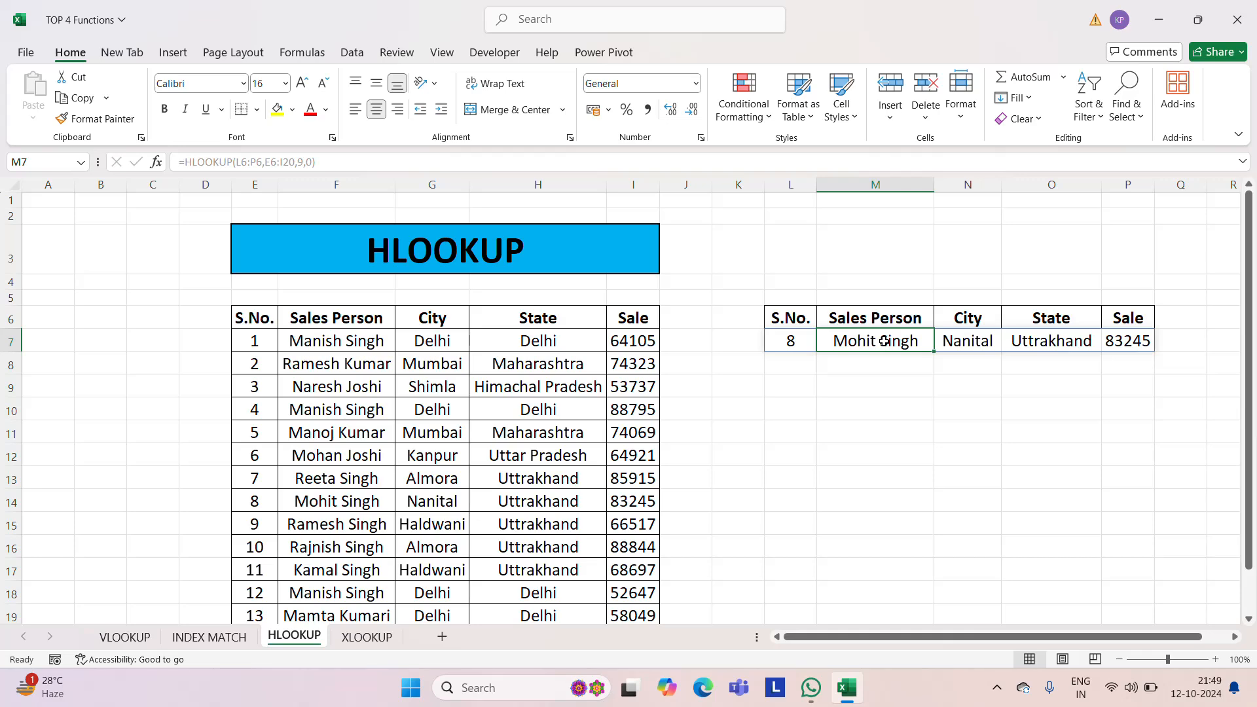
{"action": "left_click", "coordinate": [378, 638]}
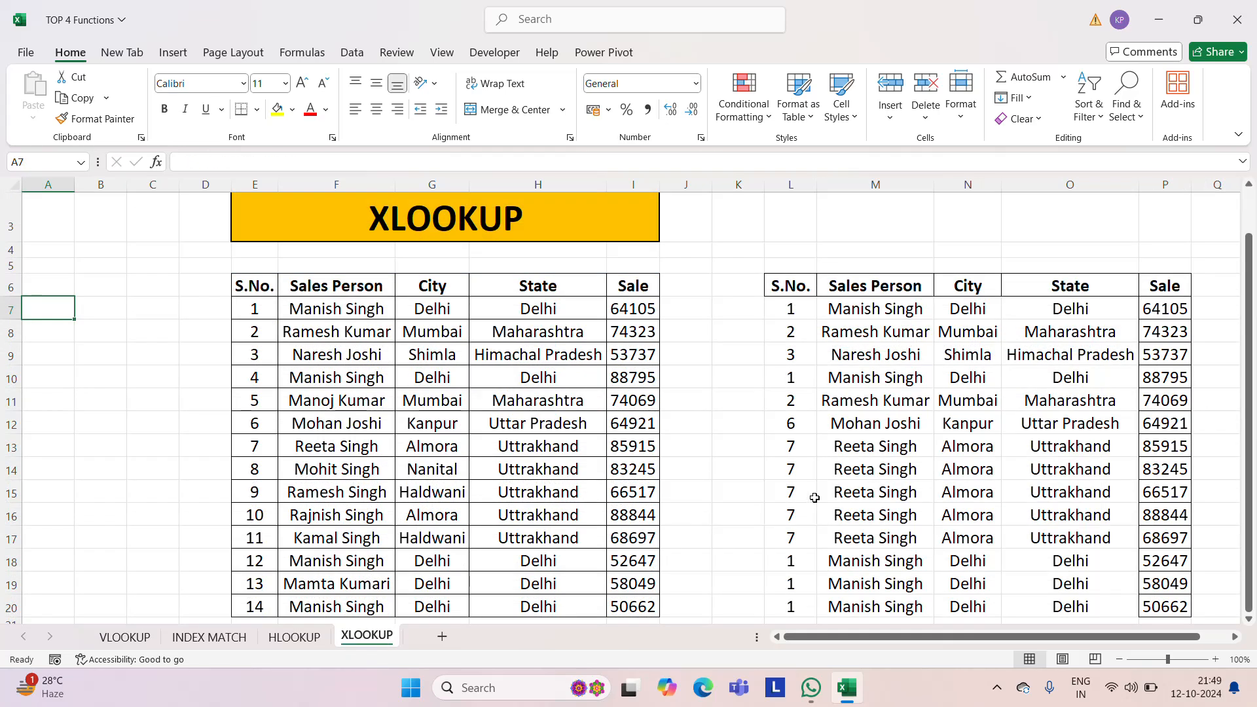
{"action": "left_click", "coordinate": [875, 310]}
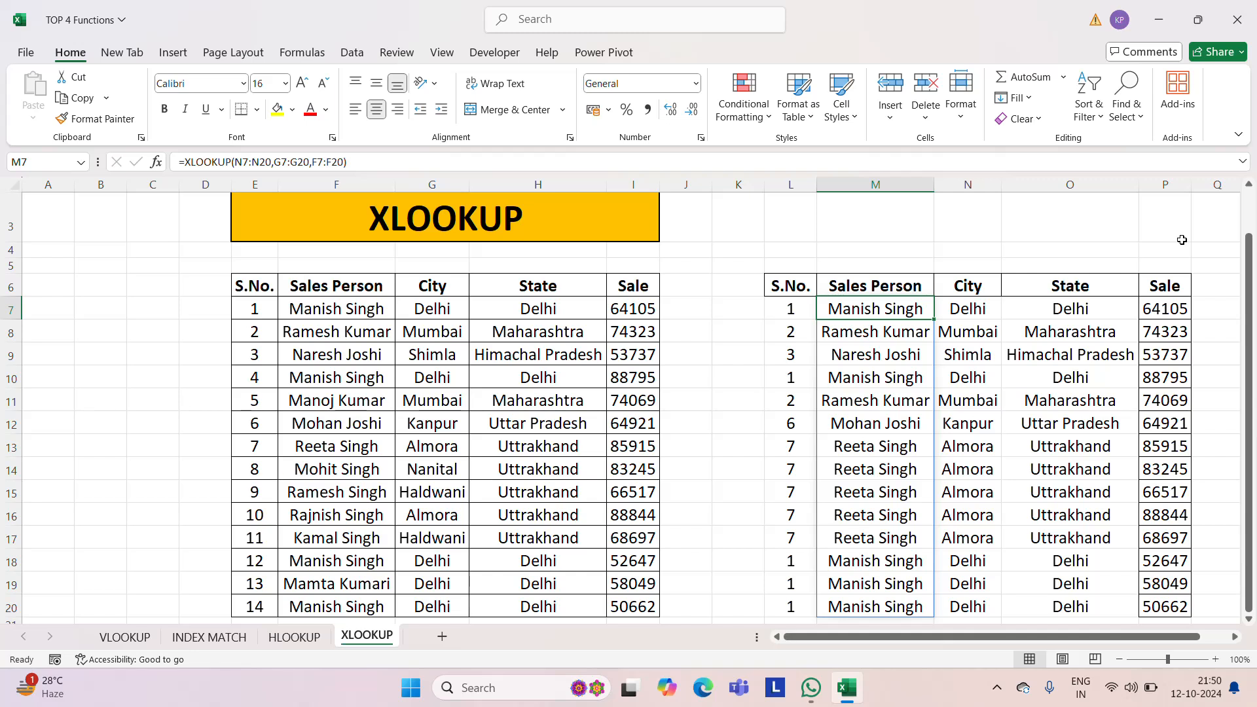
{"action": "left_click", "coordinate": [997, 688]}
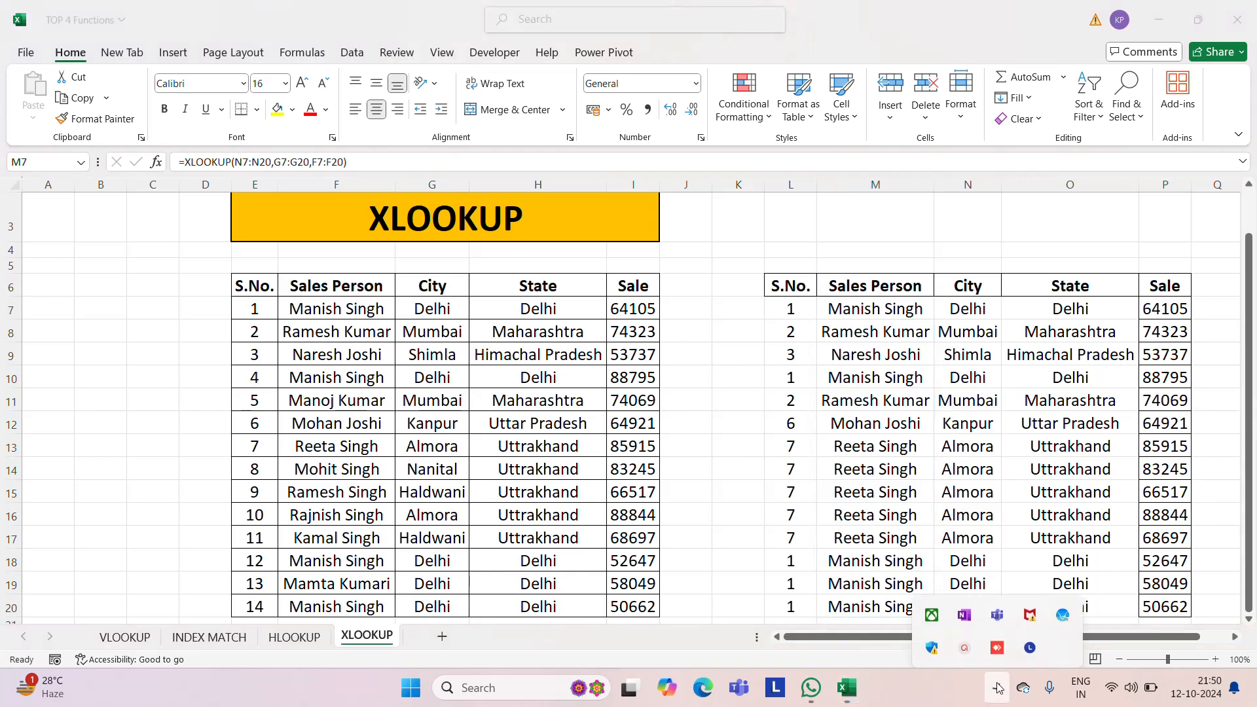
{"action": "left_click", "coordinate": [964, 639]}
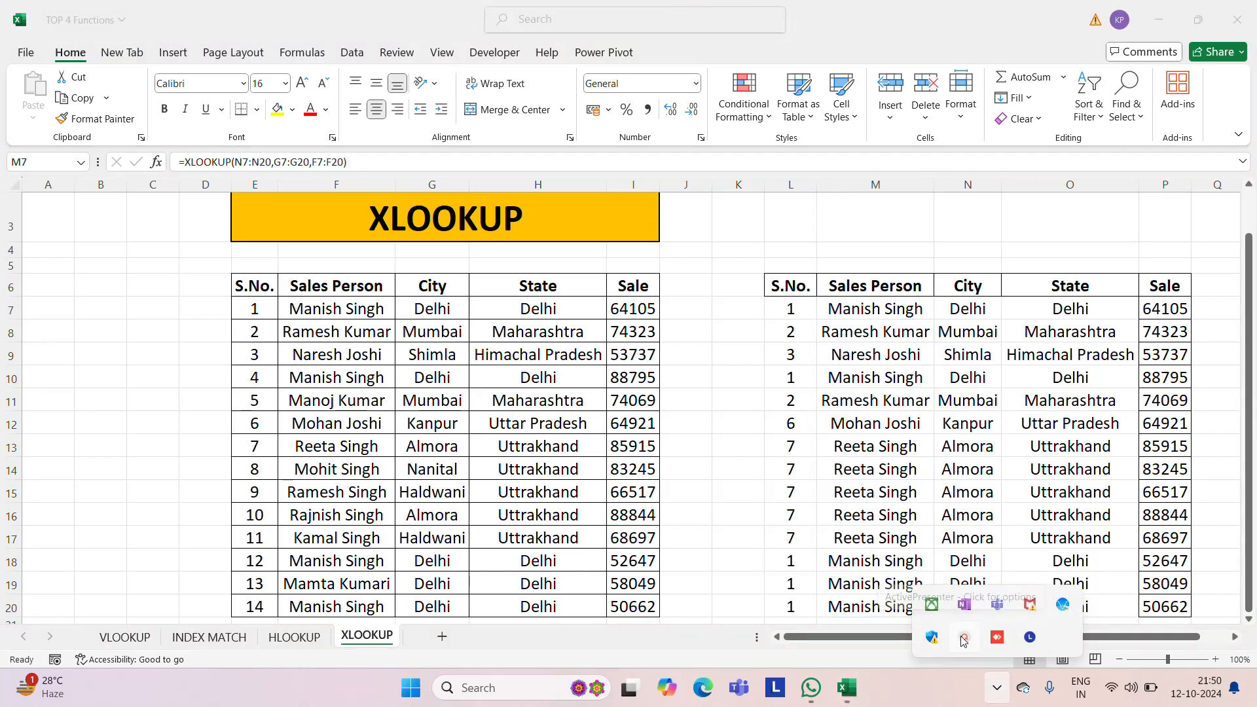